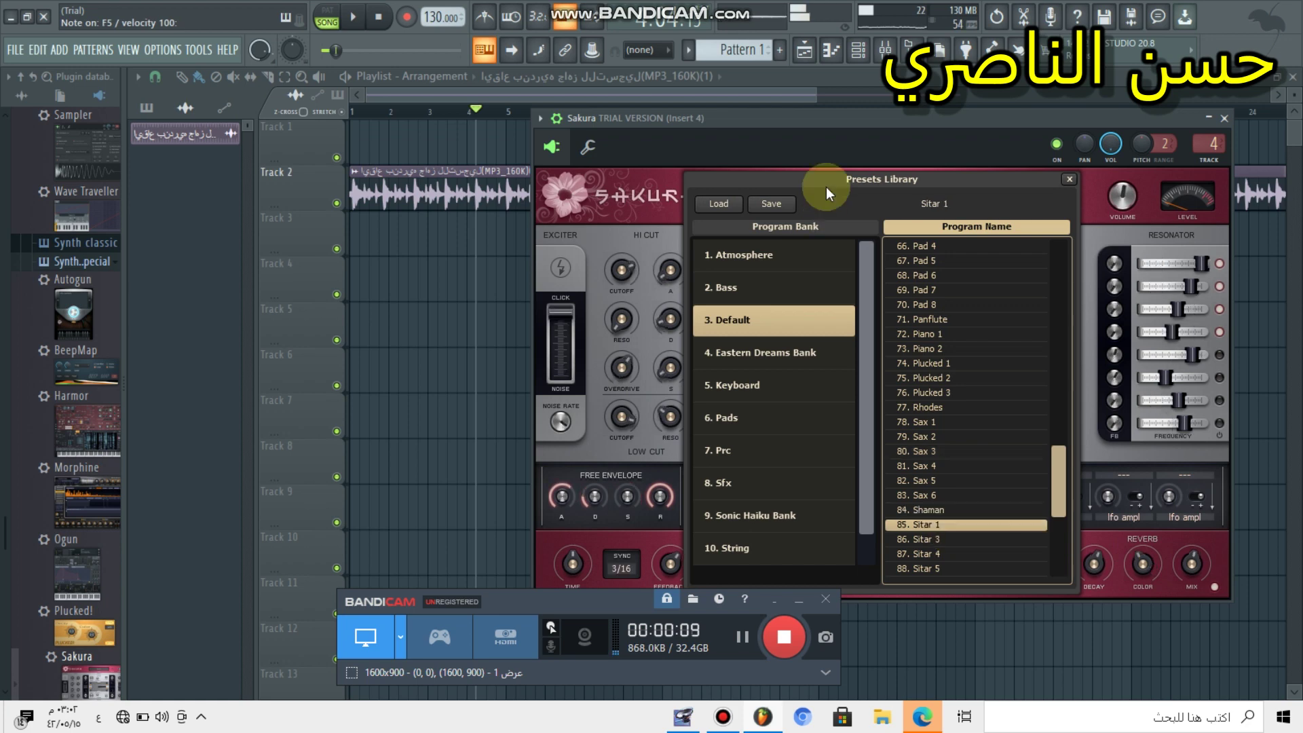
# Step: Audition the Sitar 3, Sitar 4, Sitar 5 and Sitar-board presets from the Default bank
pyautogui.click(826, 185)
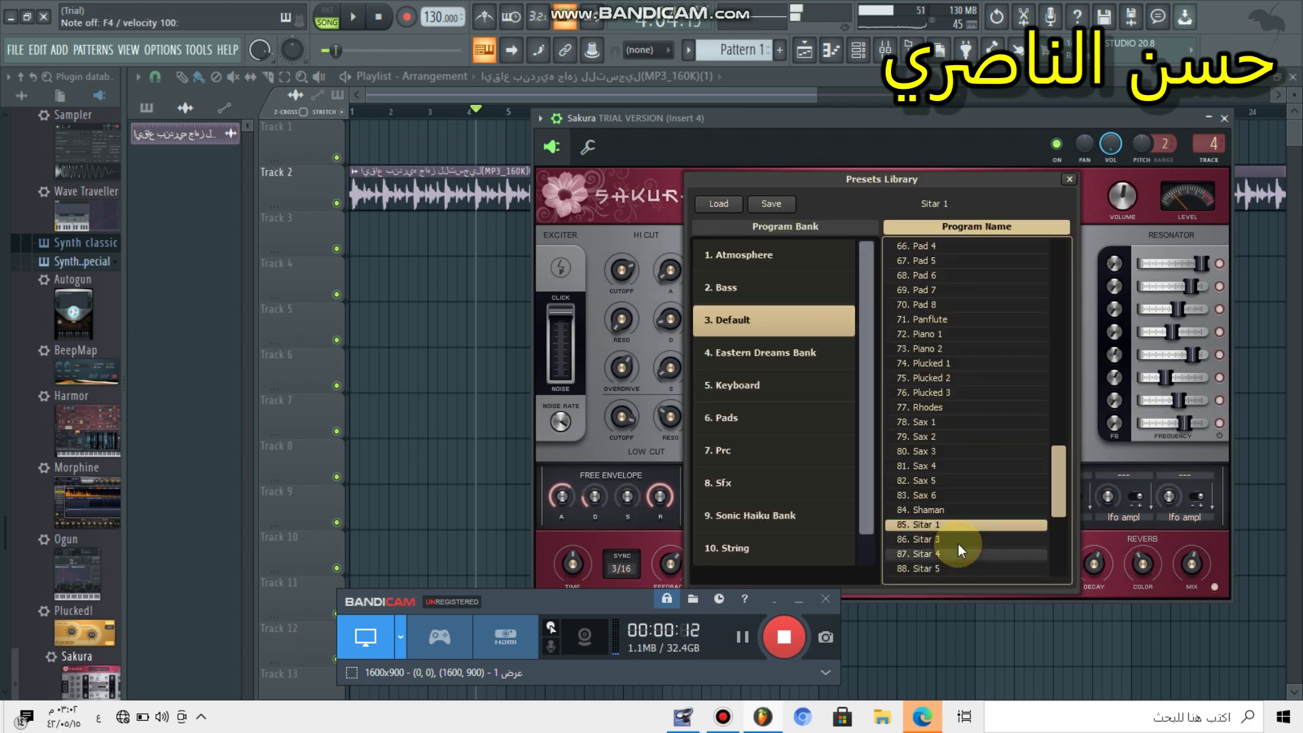
pyautogui.click(957, 541)
pyautogui.scroll(-2, 954, 487)
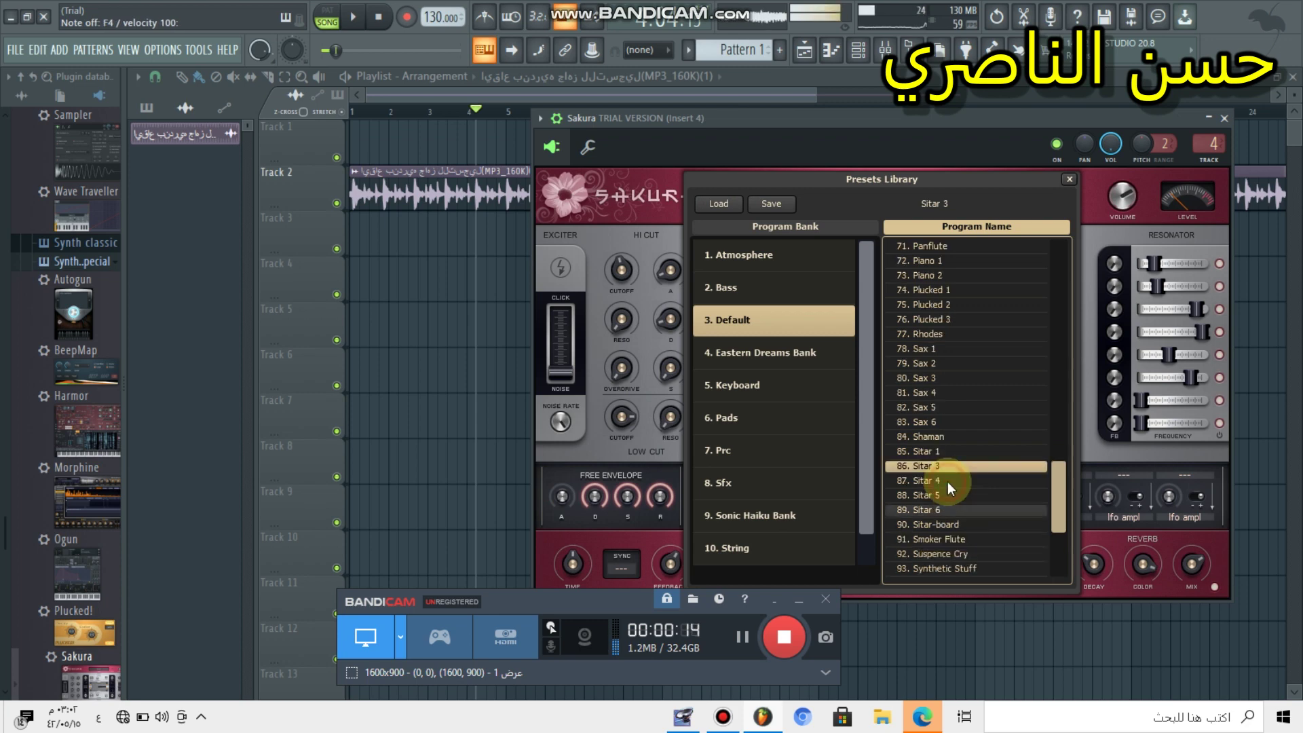
pyautogui.click(948, 482)
pyautogui.click(948, 500)
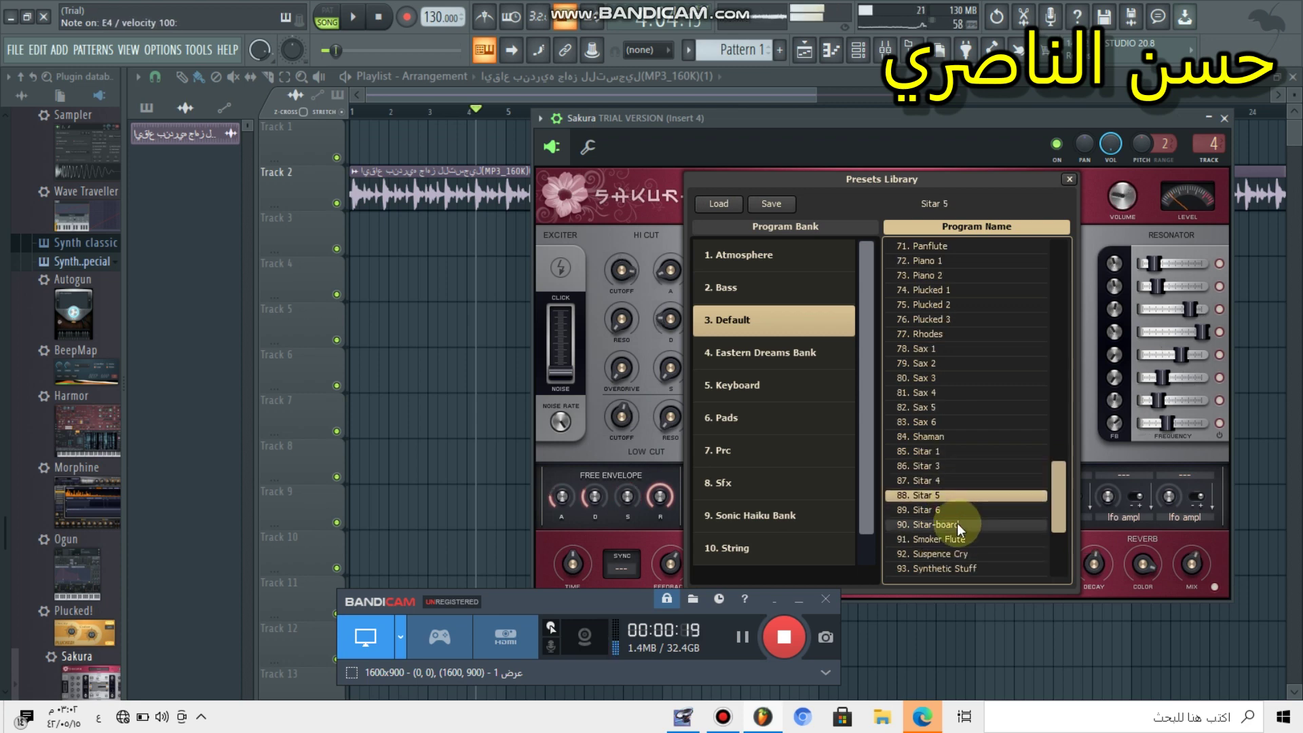
pyautogui.click(957, 524)
# Step: Audition the Synthetic Stuff preset from the Default bank, then load Sitar-board again to hear it once more
pyautogui.scroll(-3, 958, 526)
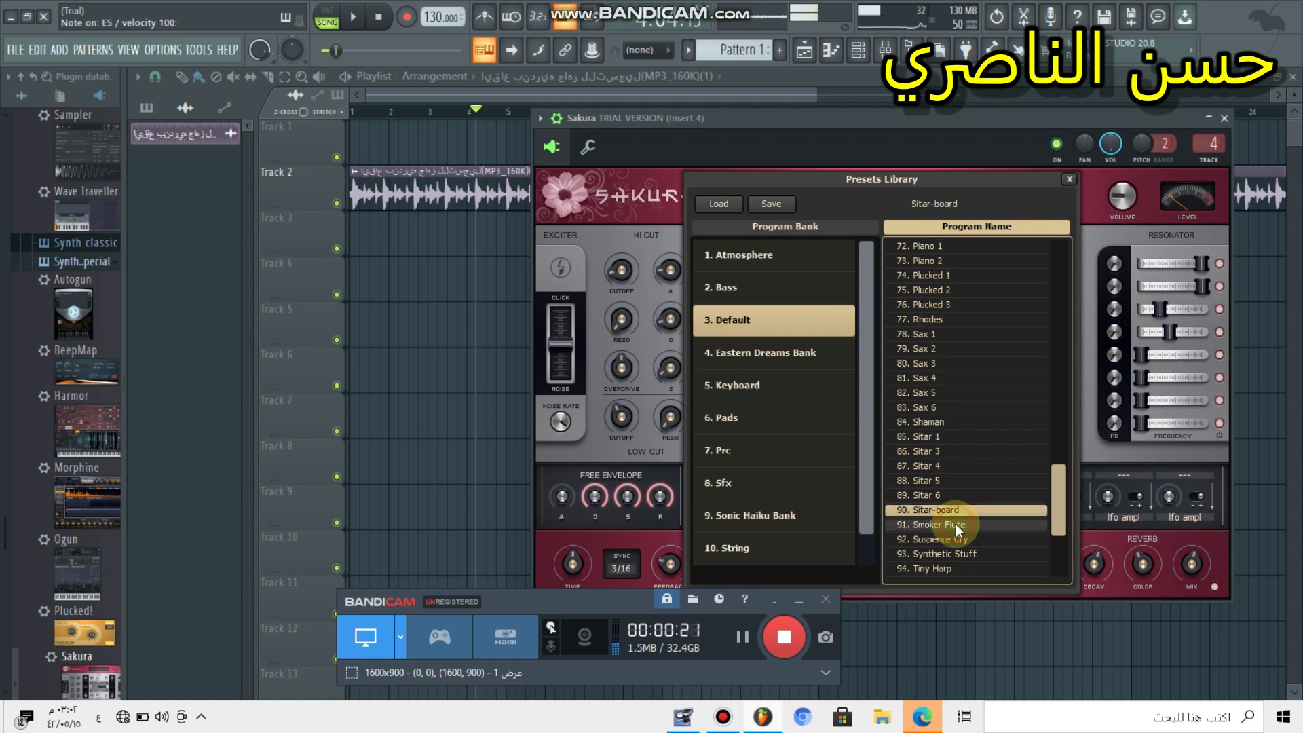
pyautogui.doubleClick(958, 526)
pyautogui.click(865, 193)
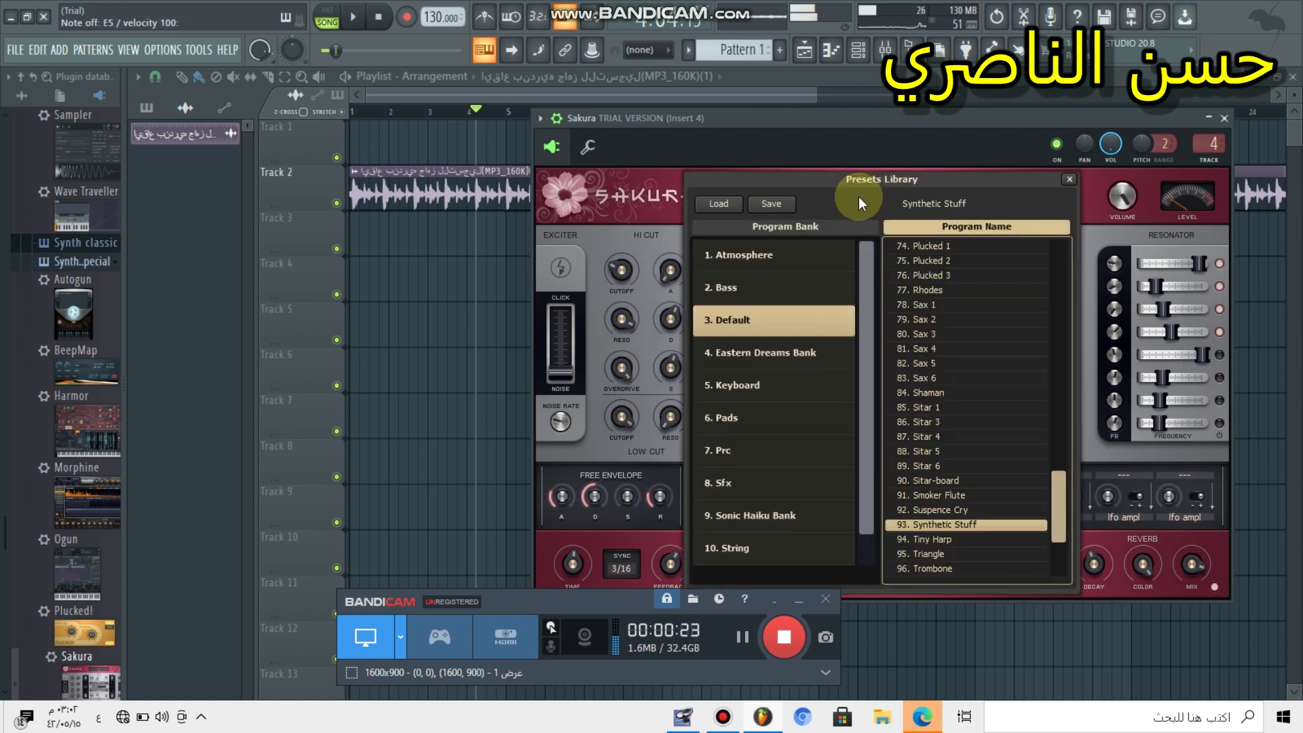
pyautogui.click(862, 199)
pyautogui.click(862, 194)
pyautogui.click(954, 479)
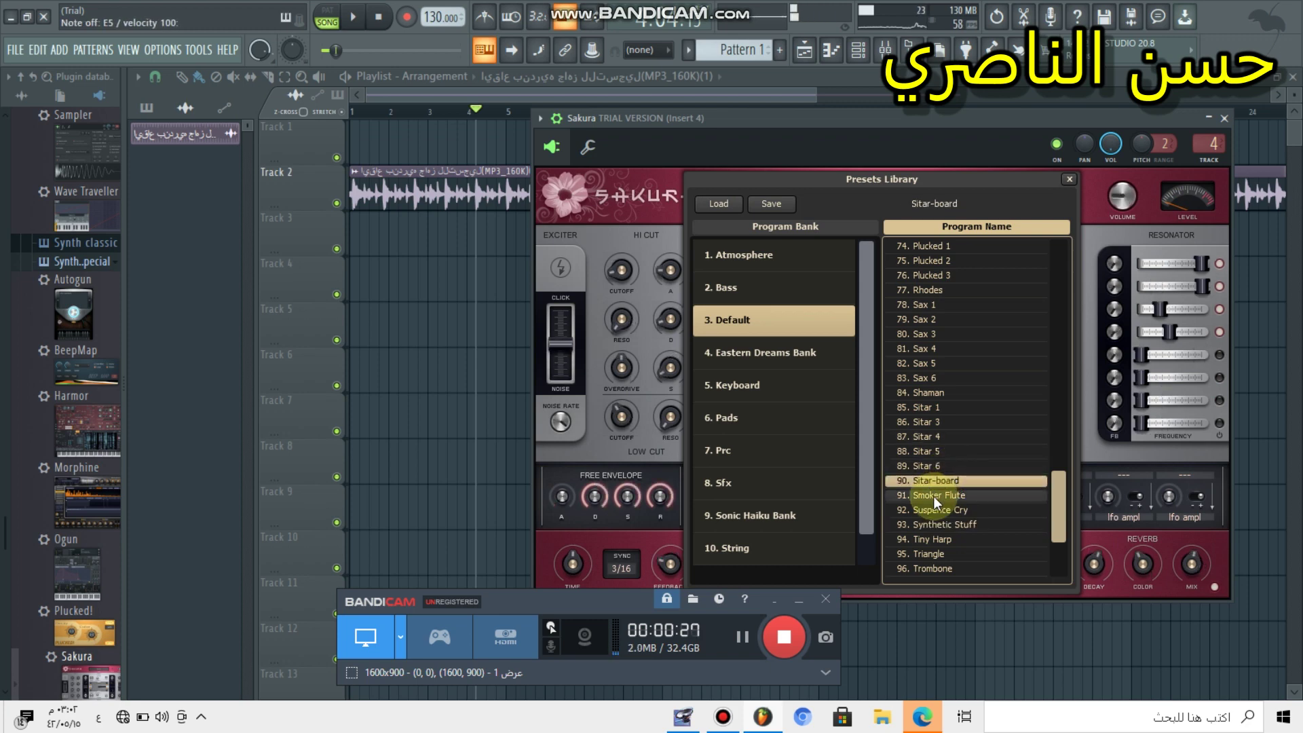
# Step: Audition the Default bank's Smoker Flute, Suspence Cry, Triangle and Violin 1 presets
pyautogui.click(935, 497)
pyautogui.click(943, 514)
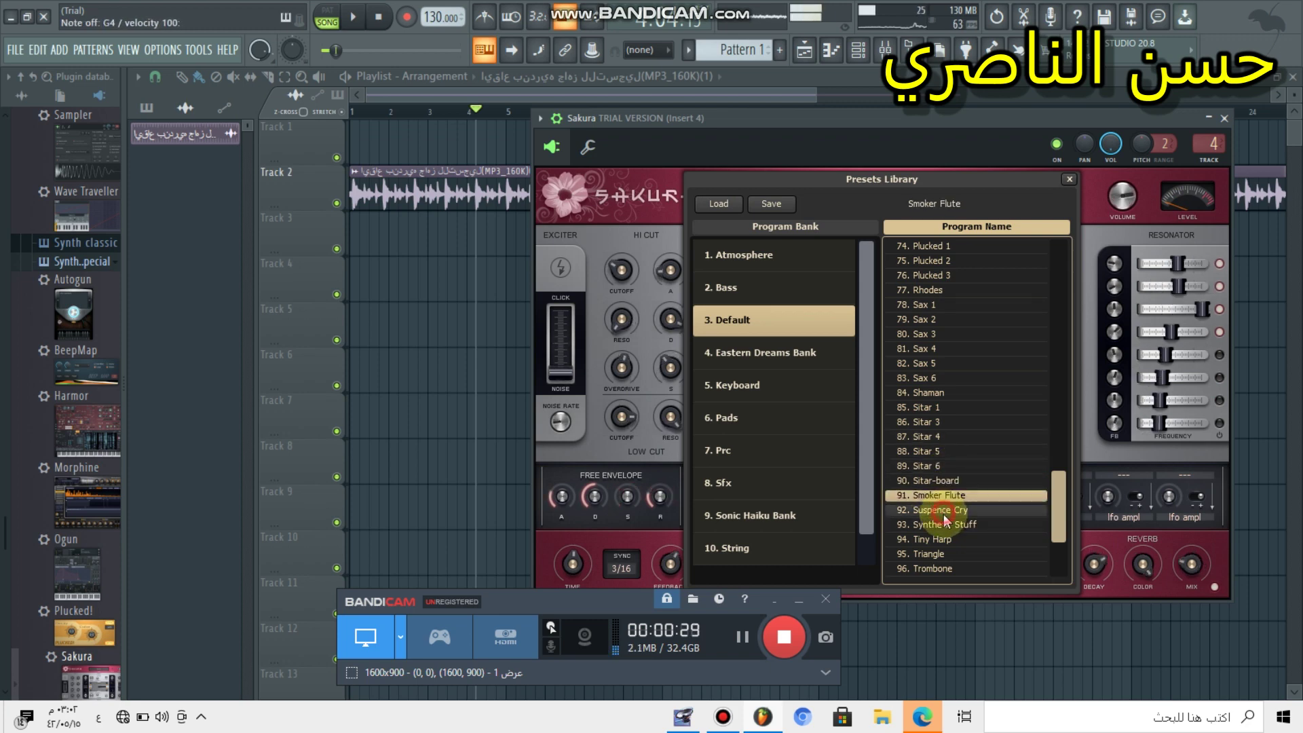
pyautogui.click(958, 551)
pyautogui.scroll(-1, 958, 526)
pyautogui.click(952, 513)
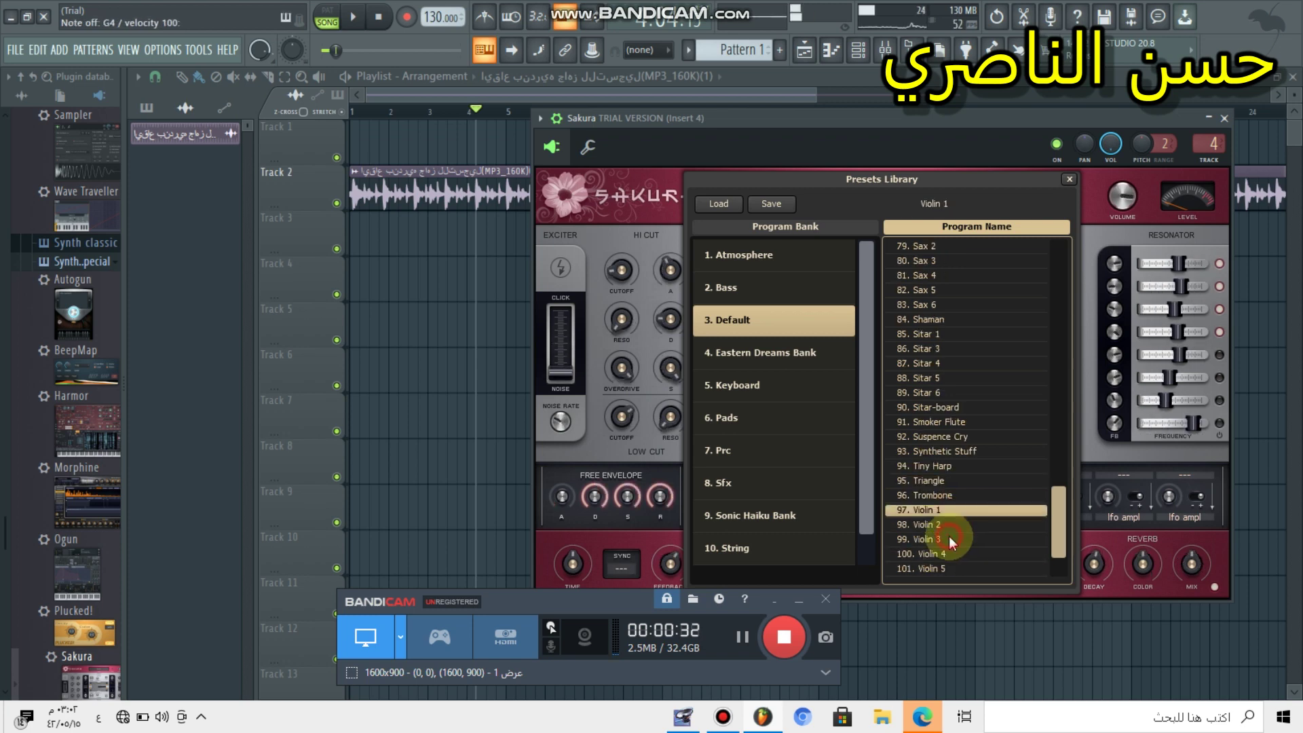
# Step: Audition the remaining Default bank presets, including Violin 3, Violin 6, Wired Keys and Wired
pyautogui.click(951, 541)
pyautogui.scroll(-3, 946, 547)
pyautogui.click(945, 547)
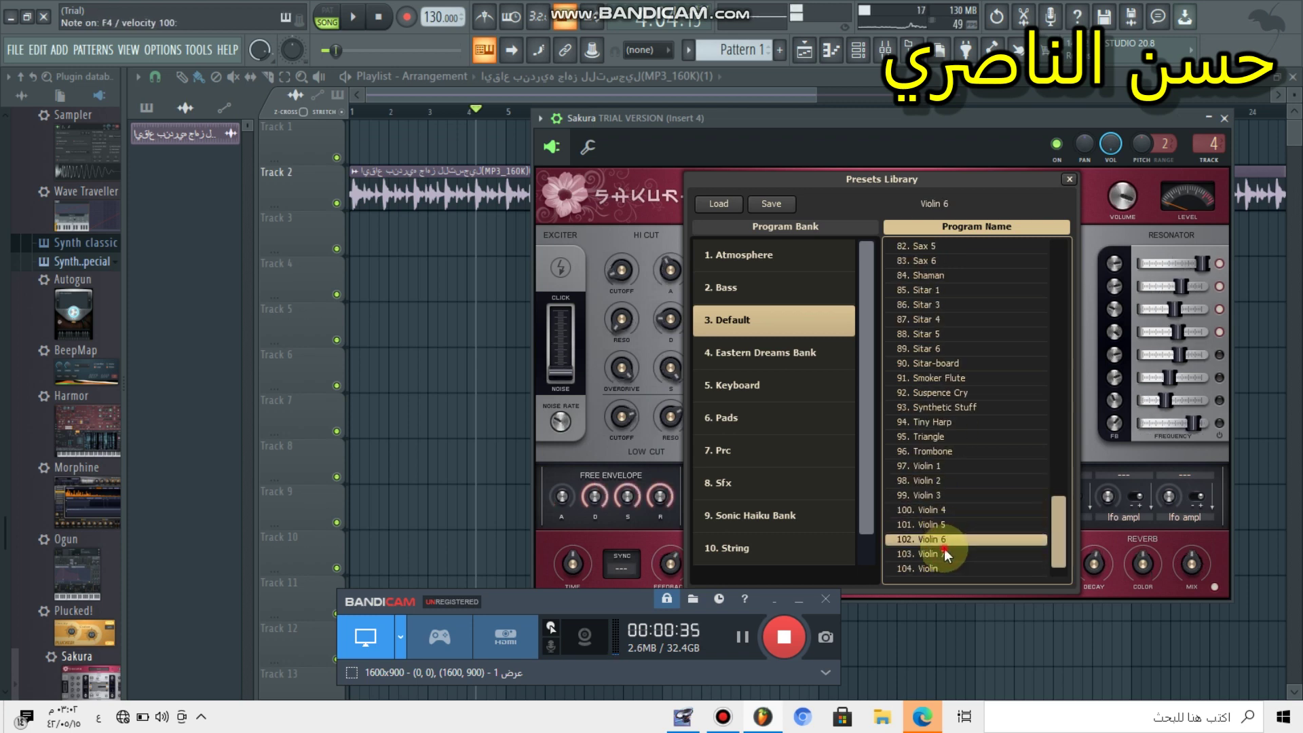
pyautogui.click(947, 555)
pyautogui.doubleClick(947, 556)
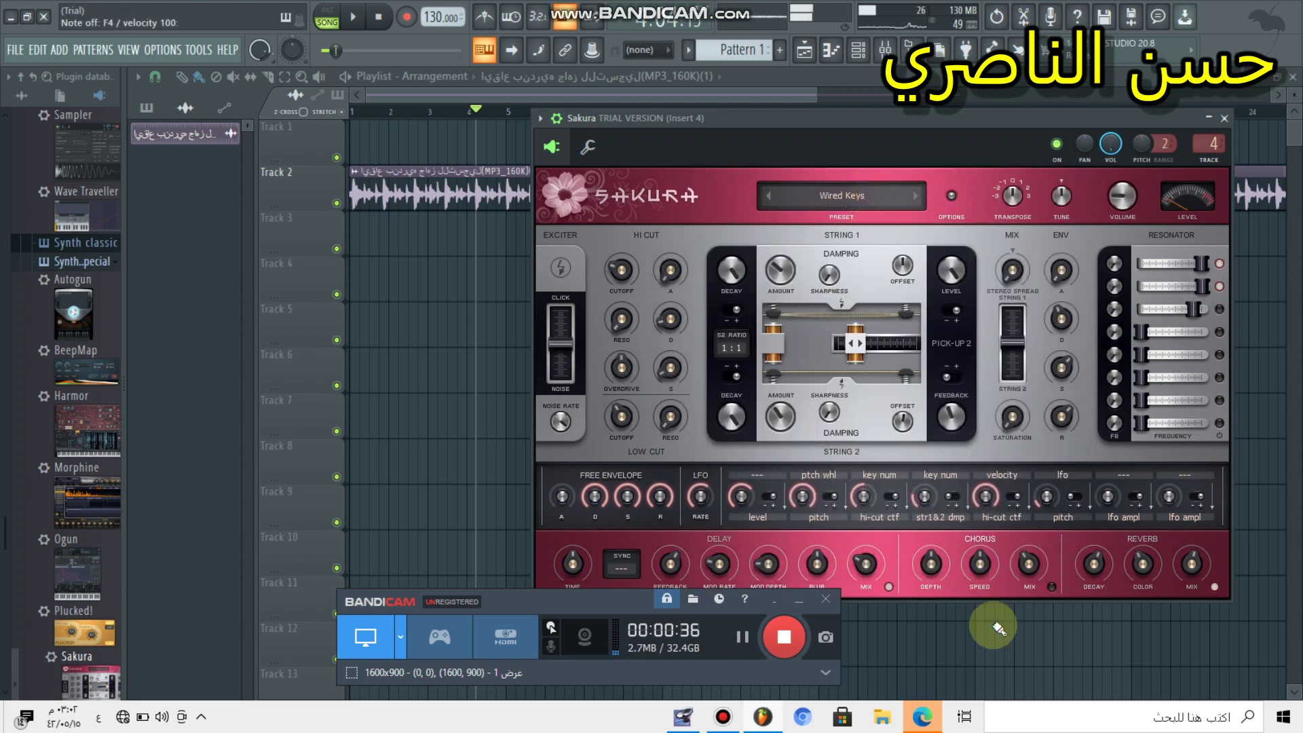
pyautogui.click(978, 577)
pyautogui.click(975, 566)
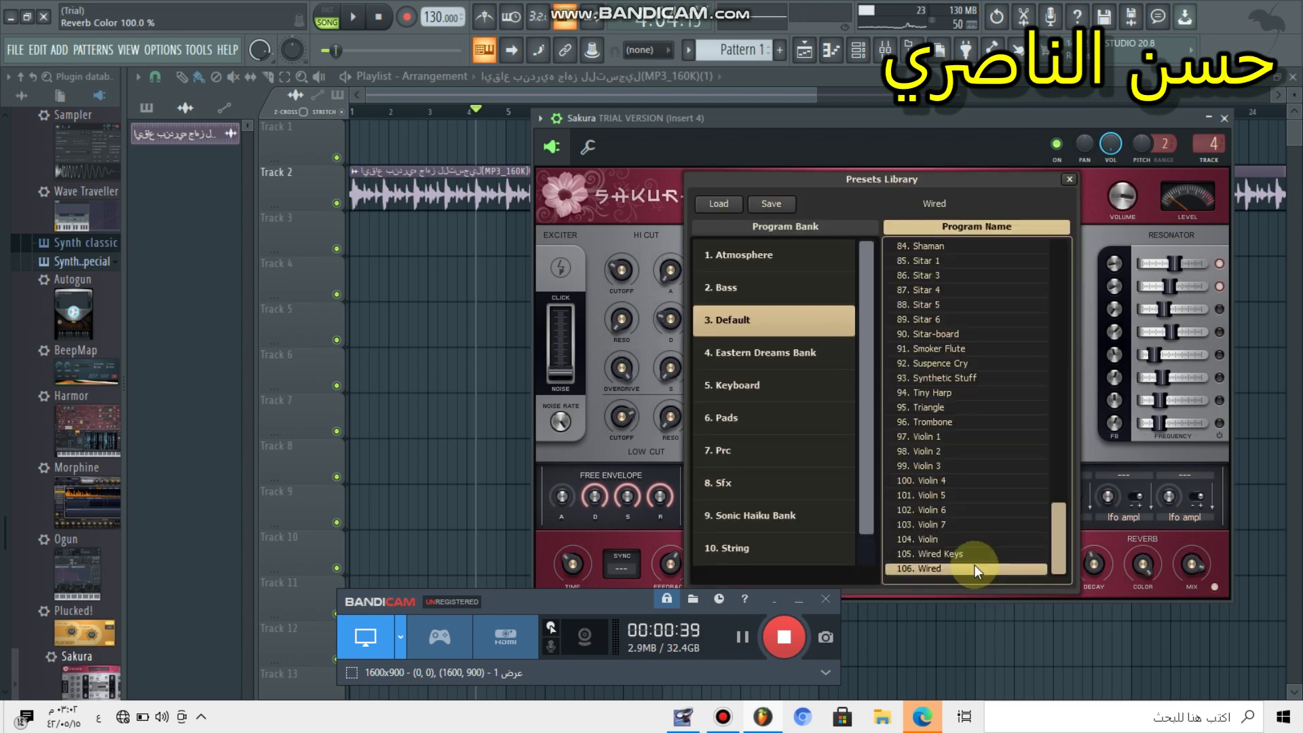
# Step: Switch to the Eastern Dreams Bank and audition SFX Anticipation DS, BASS Careless DS and BASS Disco DS
pyautogui.click(788, 361)
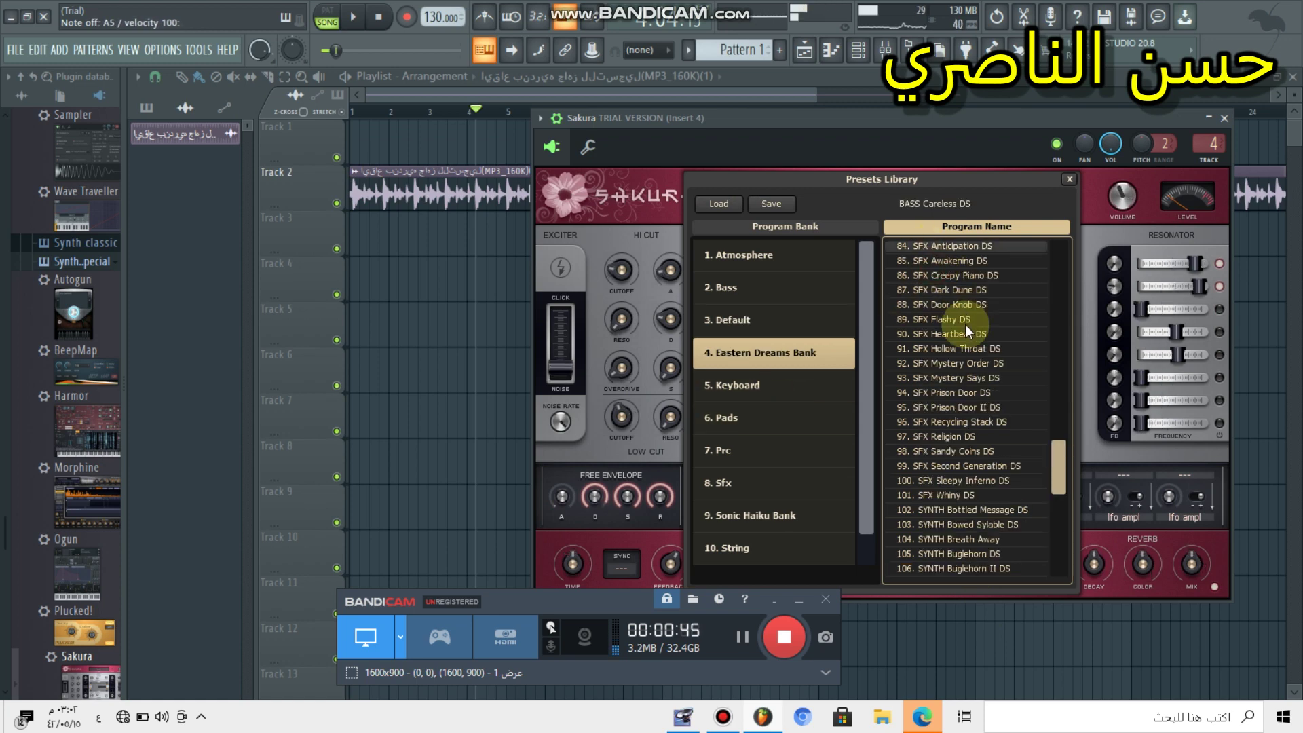
pyautogui.click(956, 250)
pyautogui.moveTo(1063, 427); pyautogui.dragTo(1063, 399)
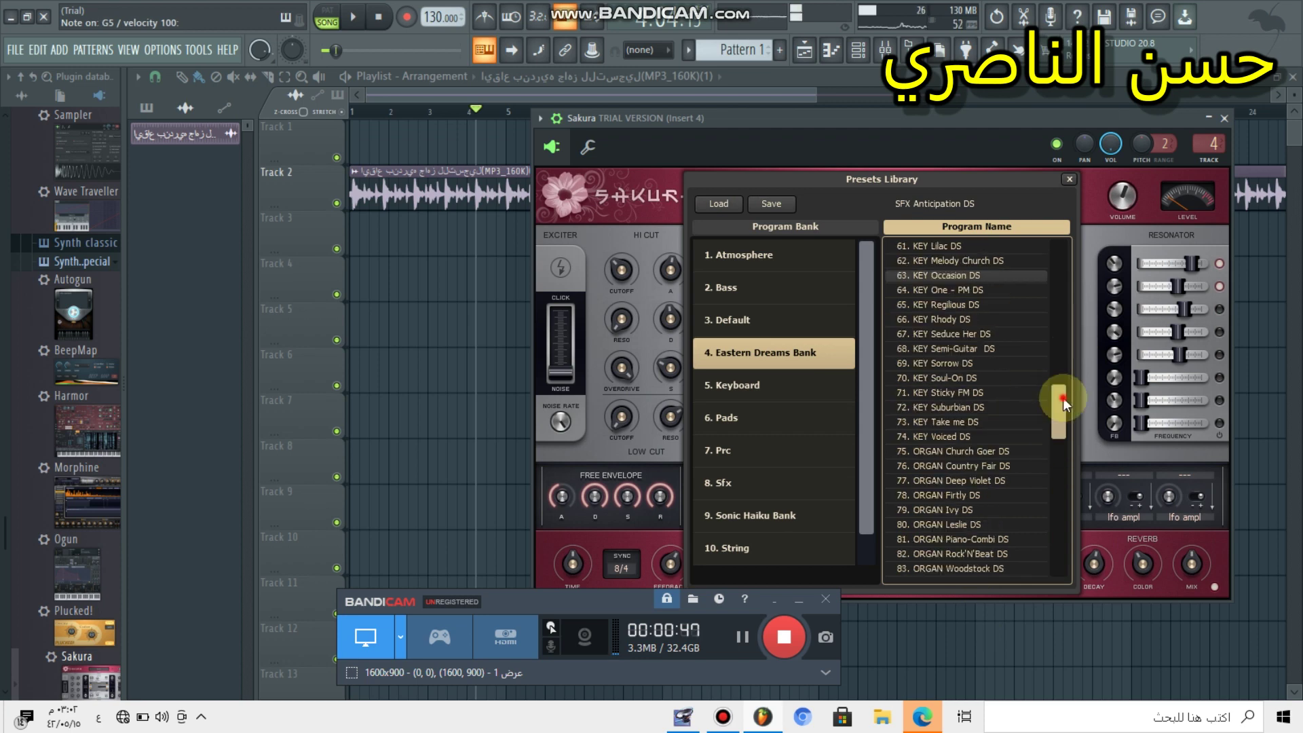
pyautogui.click(1056, 246)
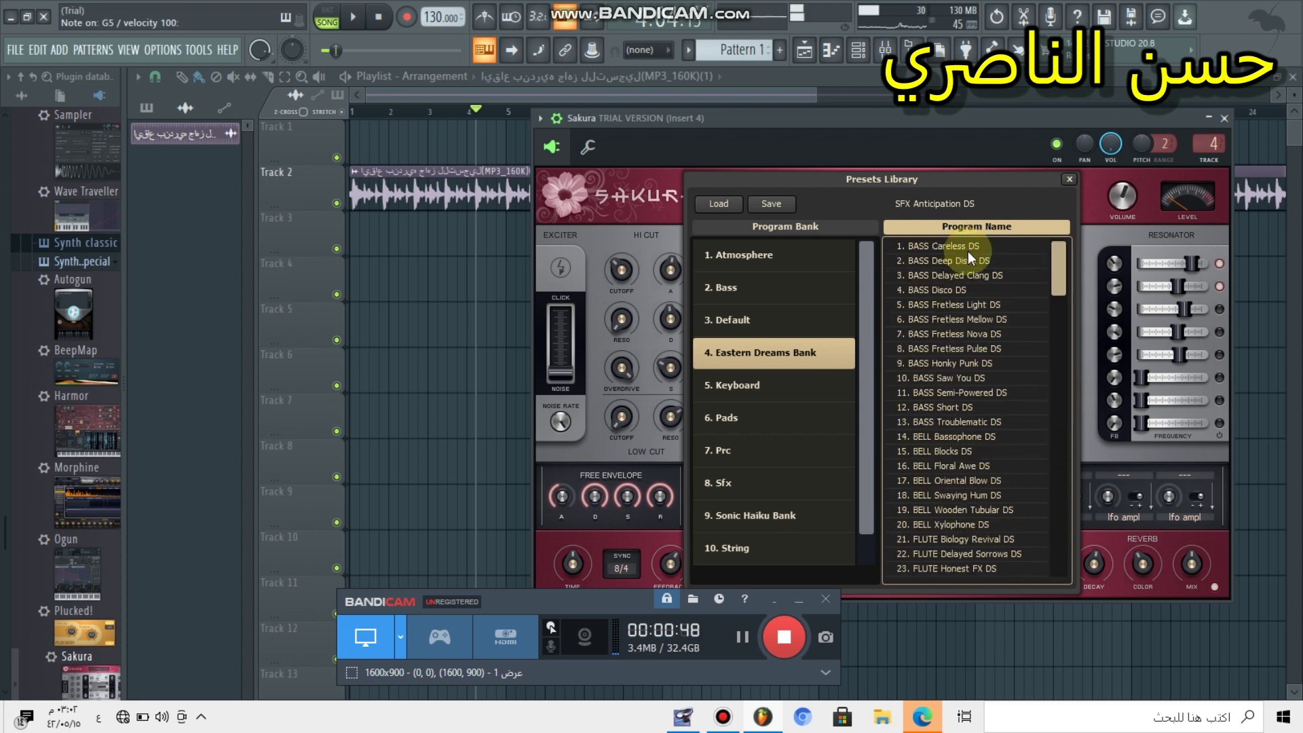
pyautogui.click(968, 249)
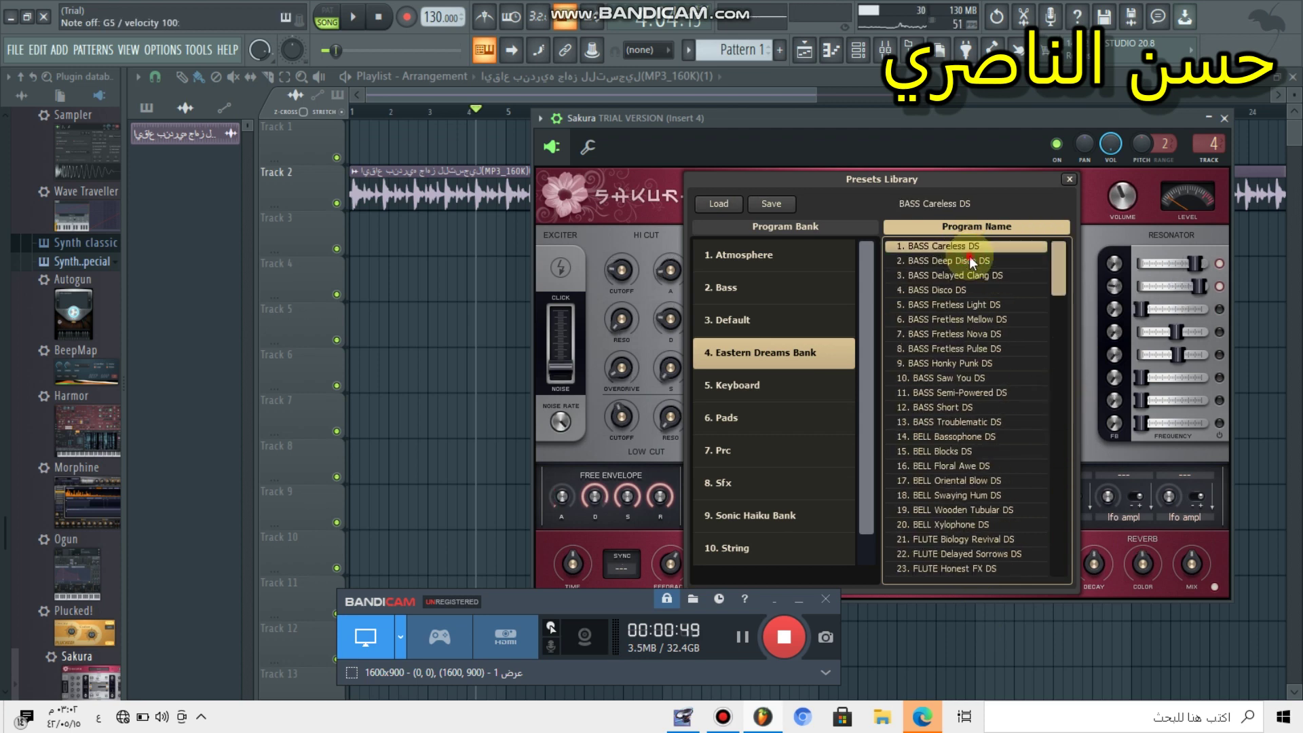
pyautogui.click(975, 290)
# Step: Audition the BASS Fretless Pulse DS, BELL Bassophone DS and BELL Oriental Blow DS presets
pyautogui.click(970, 328)
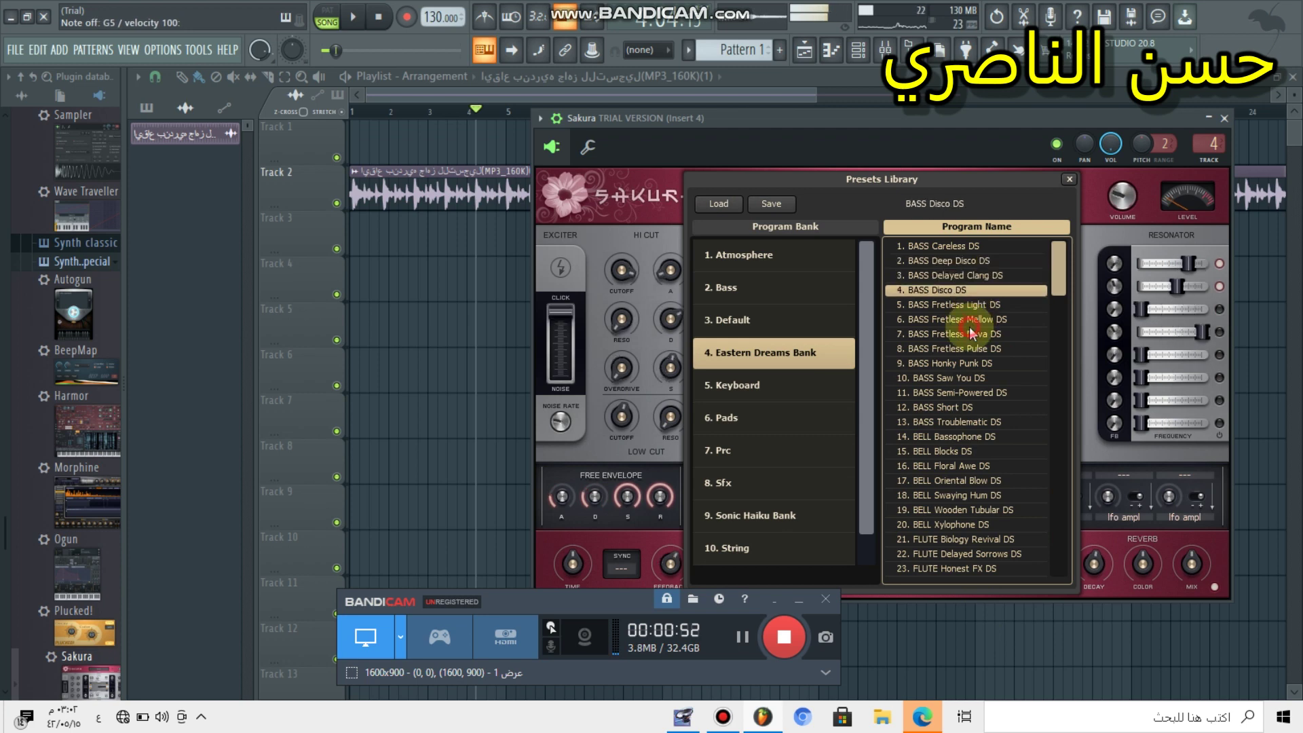
pyautogui.scroll(-4, 969, 328)
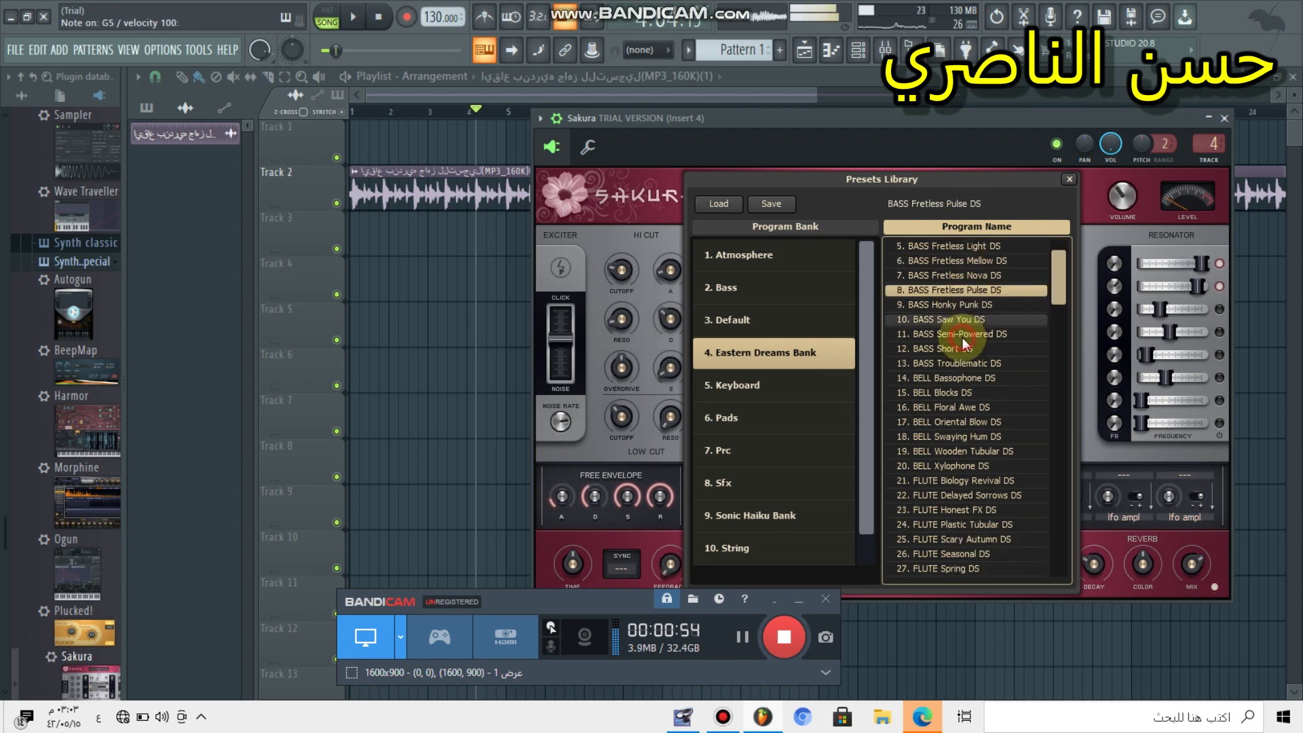
pyautogui.click(965, 339)
pyautogui.click(964, 339)
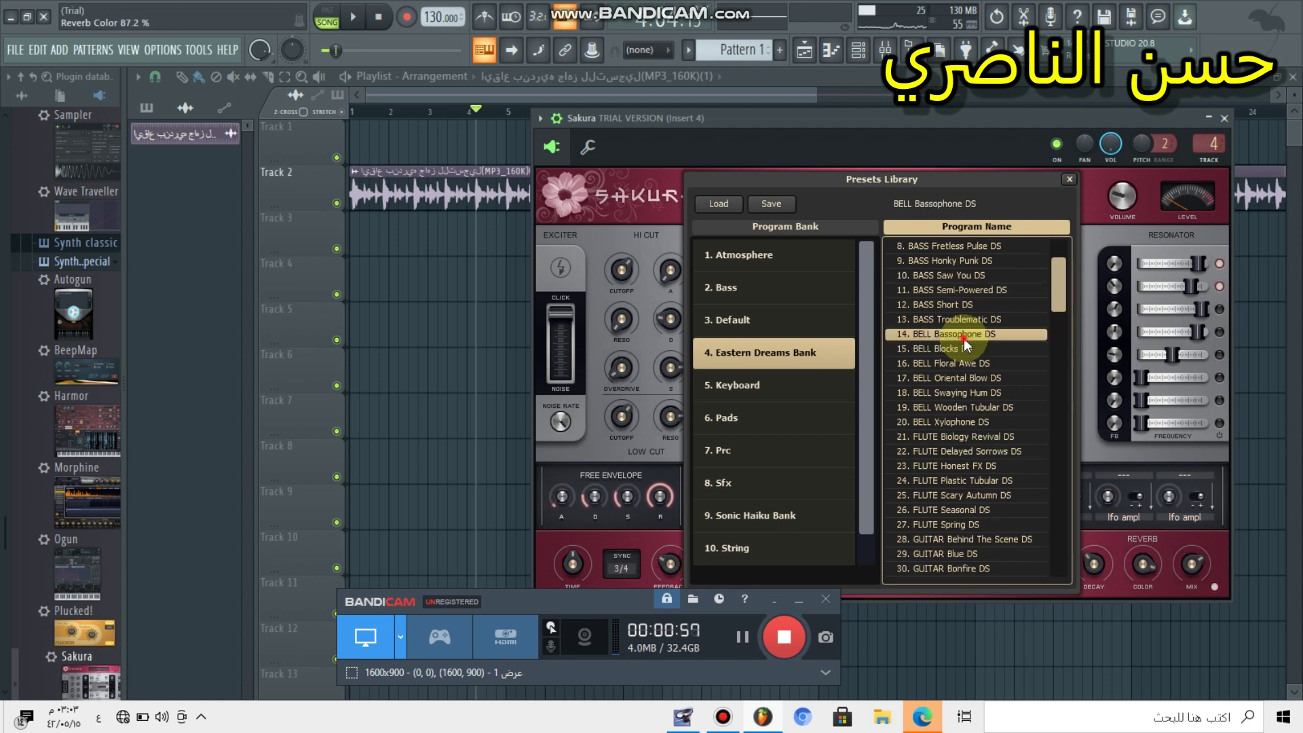
pyautogui.click(965, 339)
pyautogui.click(965, 348)
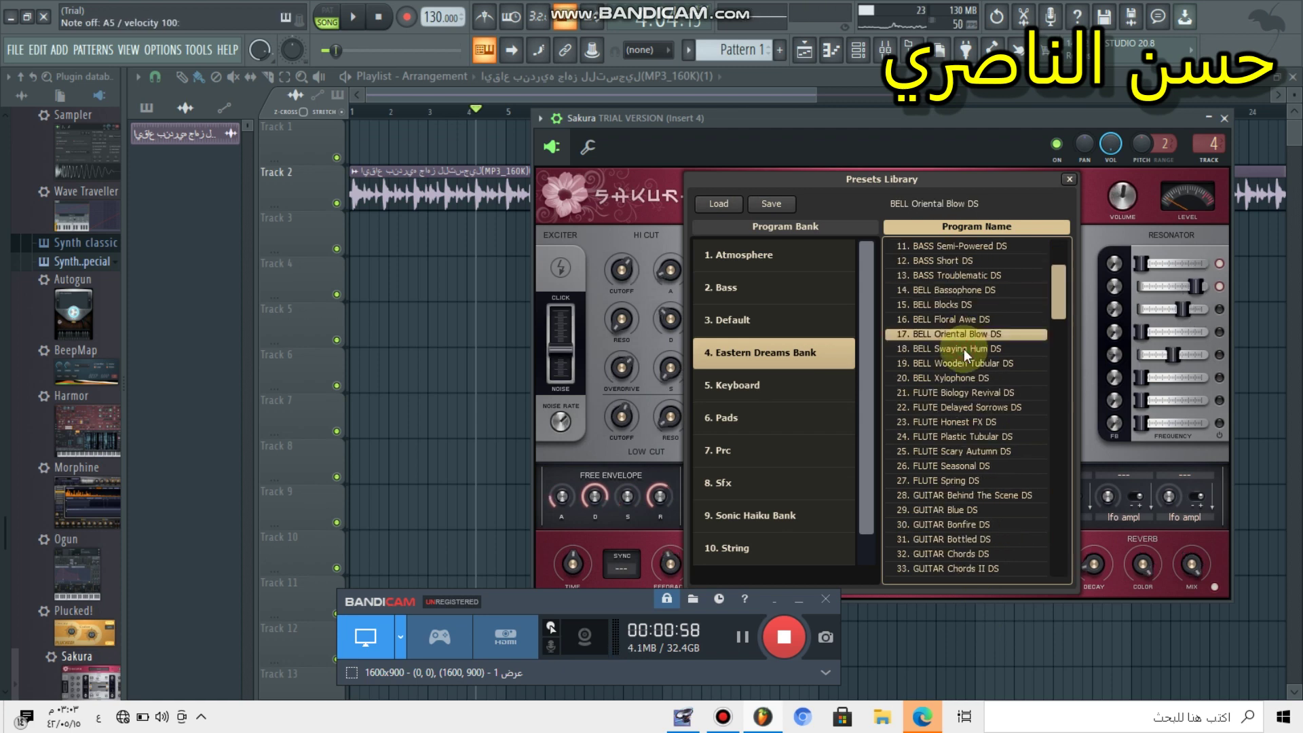
# Step: Audition the FLUTE Biology Revival DS and GUITAR Behind The Scene DS presets
pyautogui.click(965, 353)
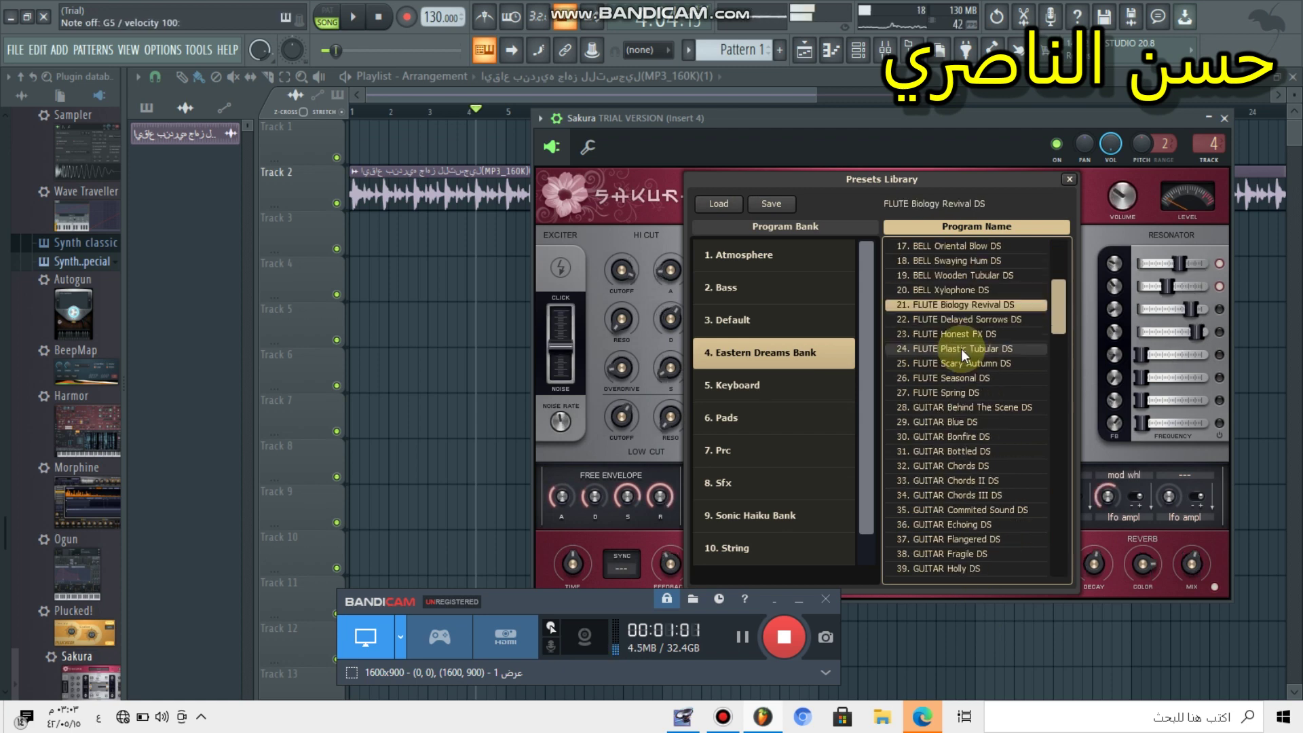
pyautogui.click(948, 385)
pyautogui.click(955, 410)
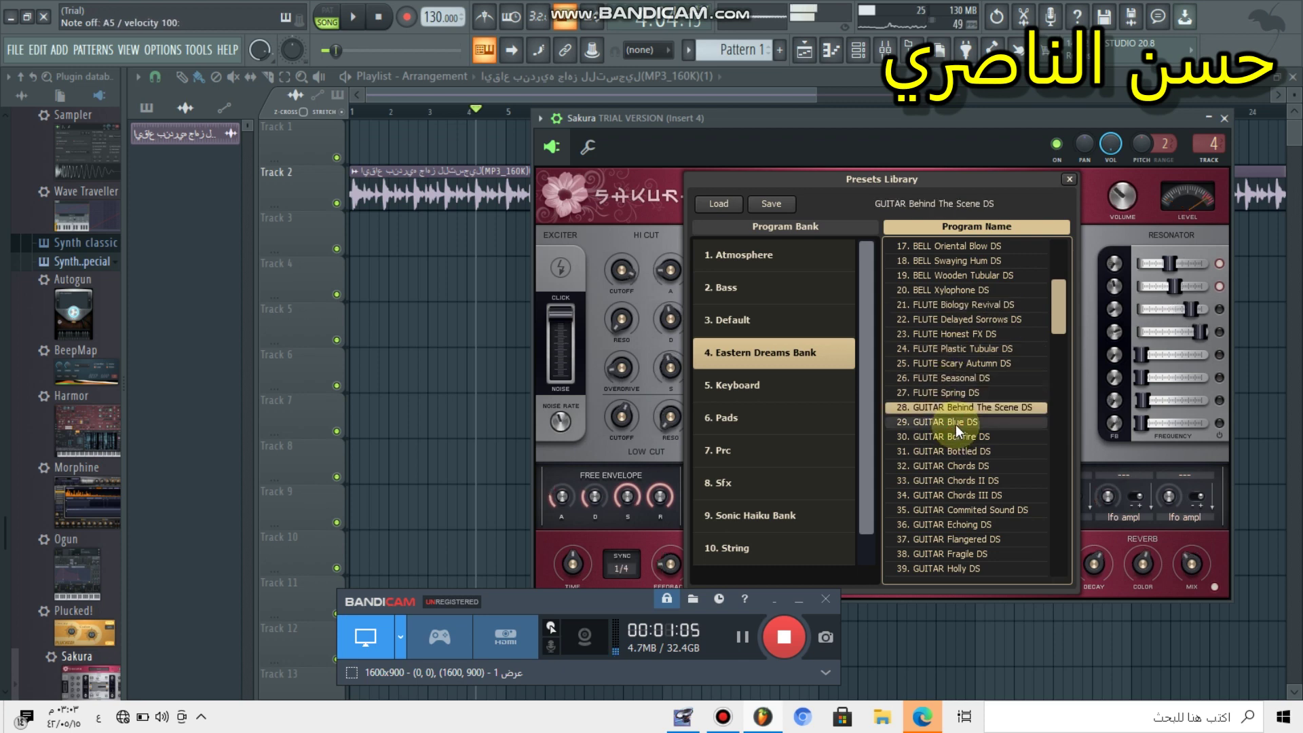
# Step: Audition the GUITAR Chords DS and GUITAR Chords III DS presets
pyautogui.scroll(-1, 956, 424)
pyautogui.click(956, 422)
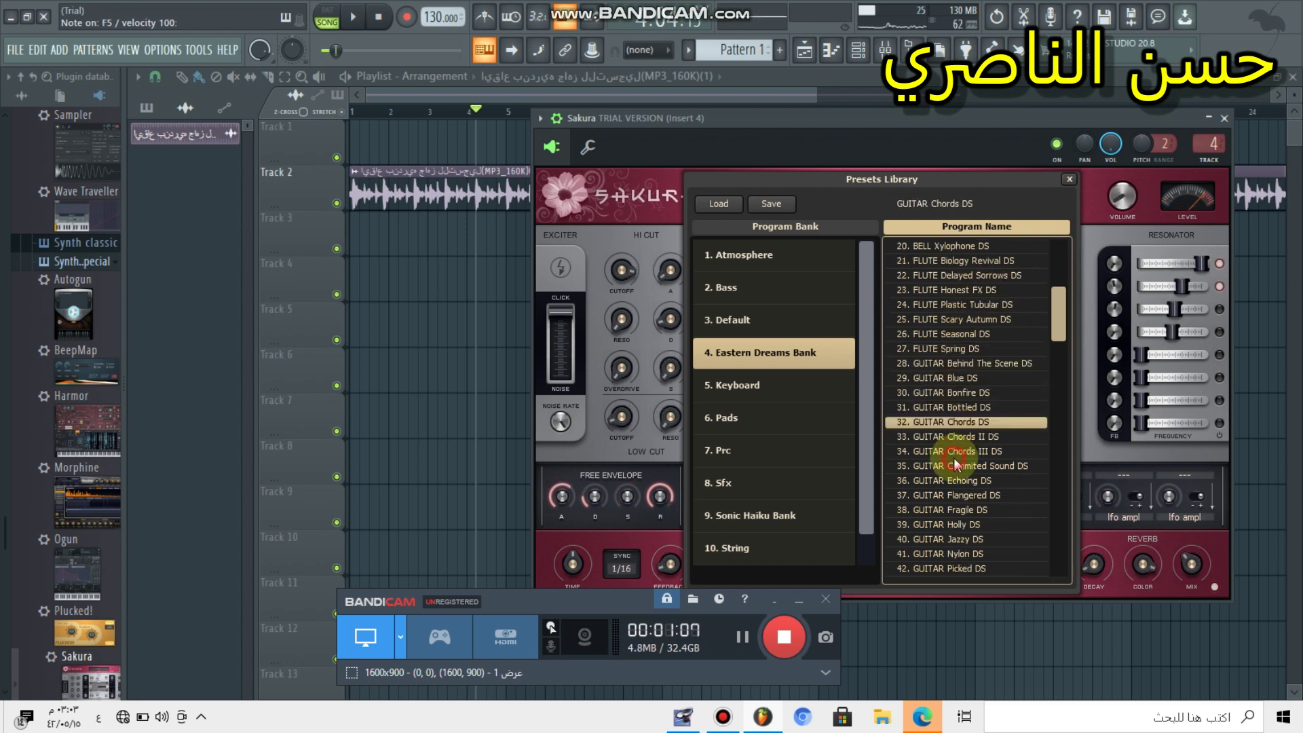
pyautogui.click(953, 456)
pyautogui.scroll(-1, 952, 454)
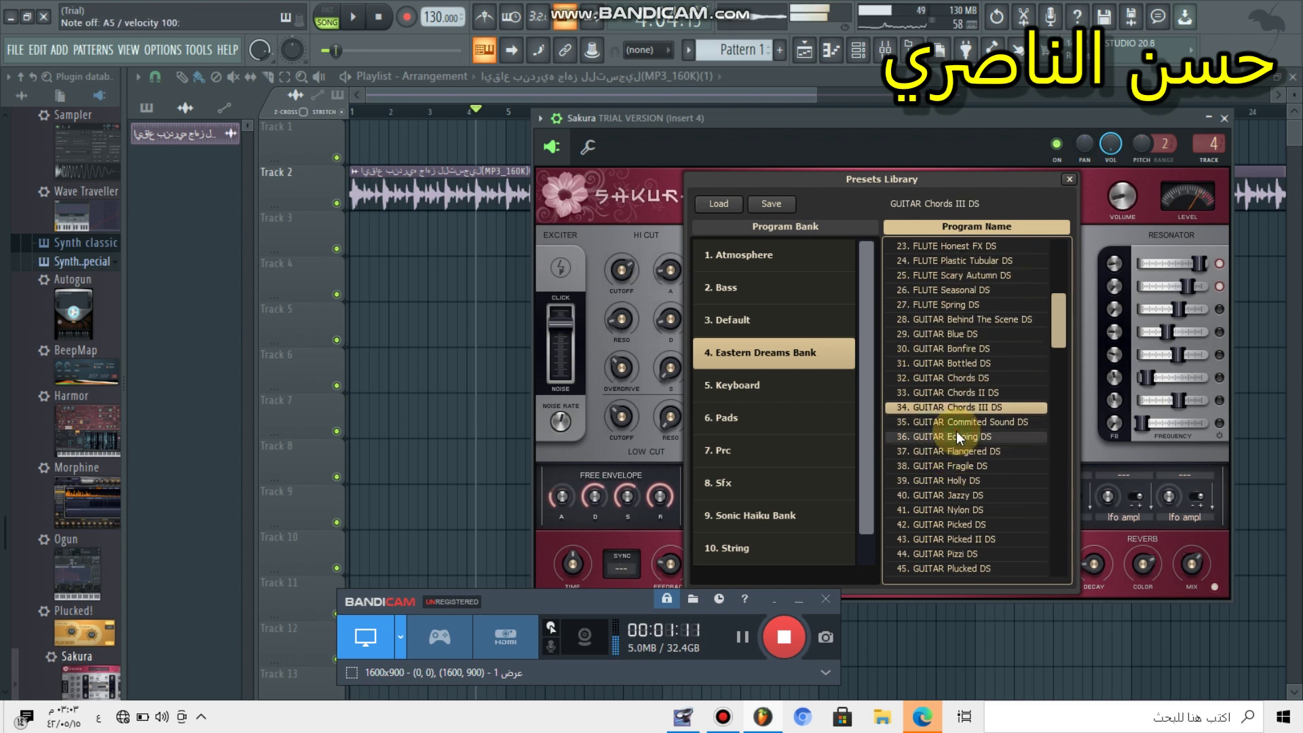
# Step: Audition the GUITAR Echoing DS, GUITAR Flangered DS and GUITAR Fragile DS presets
pyautogui.click(957, 435)
pyautogui.scroll(-1, 956, 429)
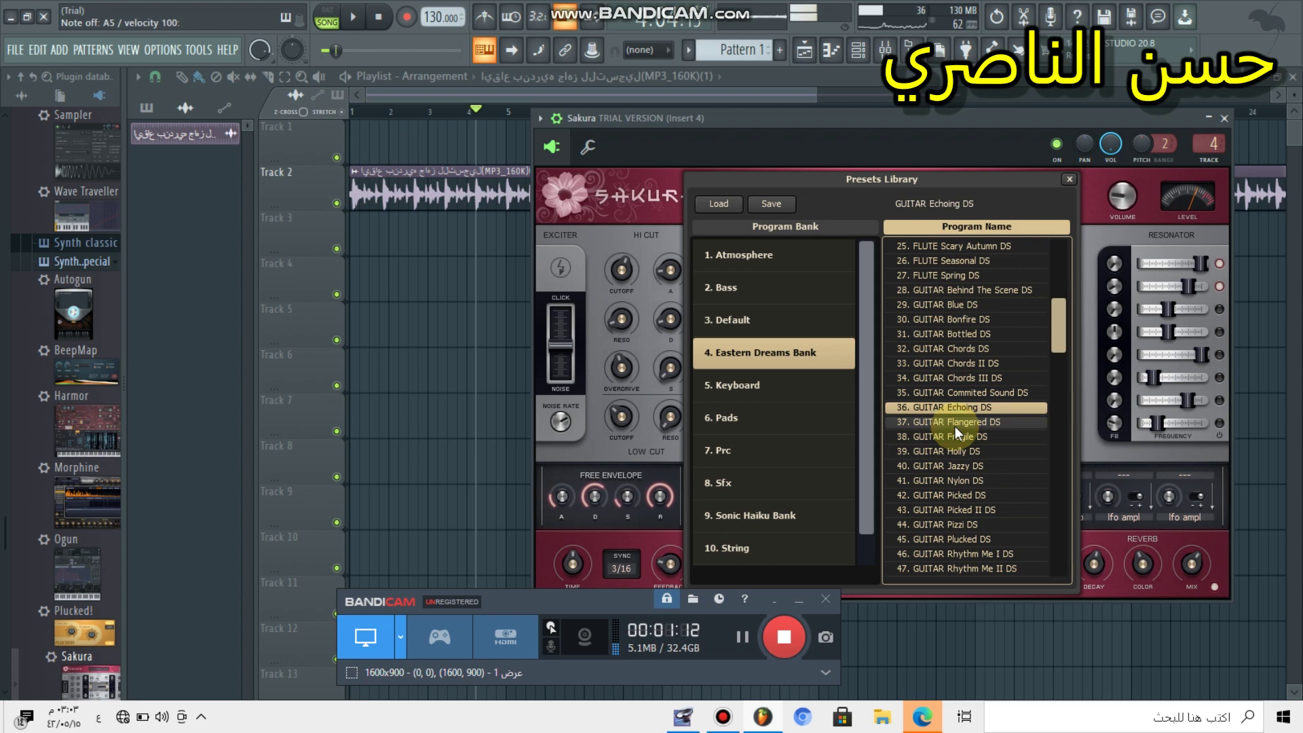
pyautogui.click(956, 427)
pyautogui.scroll(-1, 947, 401)
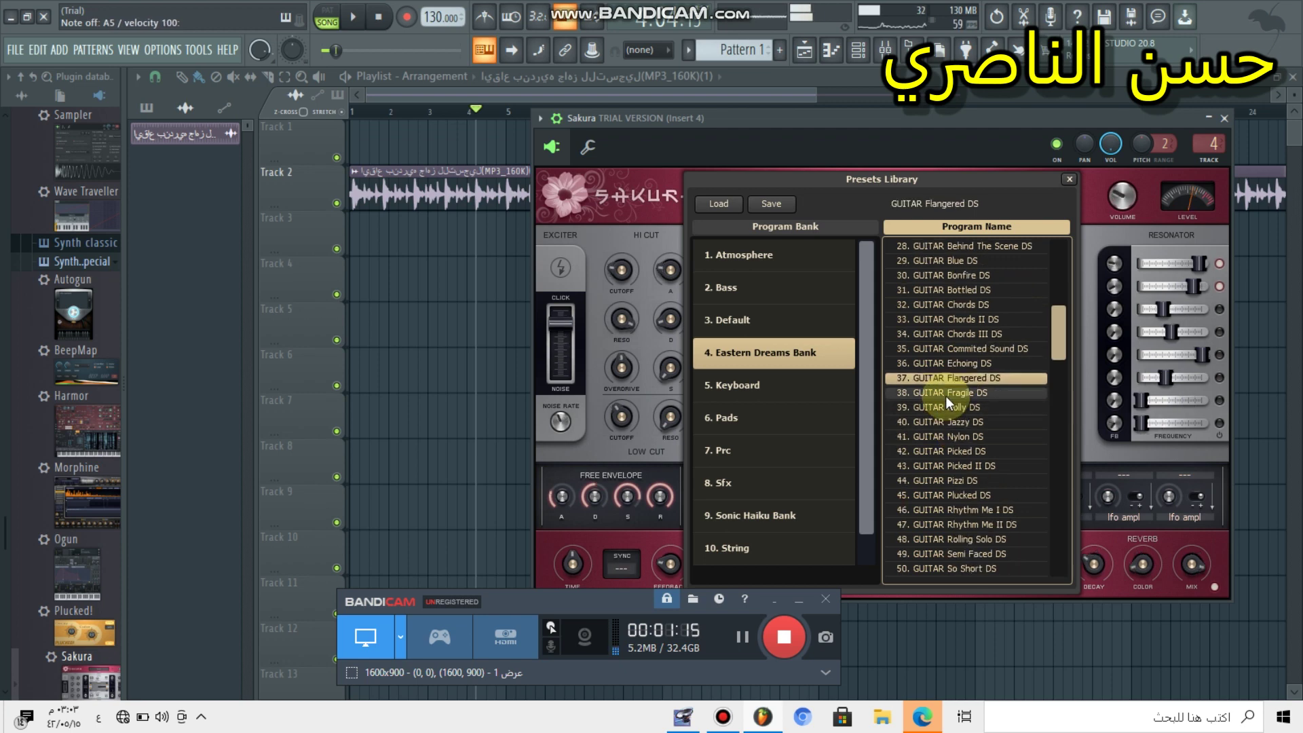
pyautogui.click(946, 394)
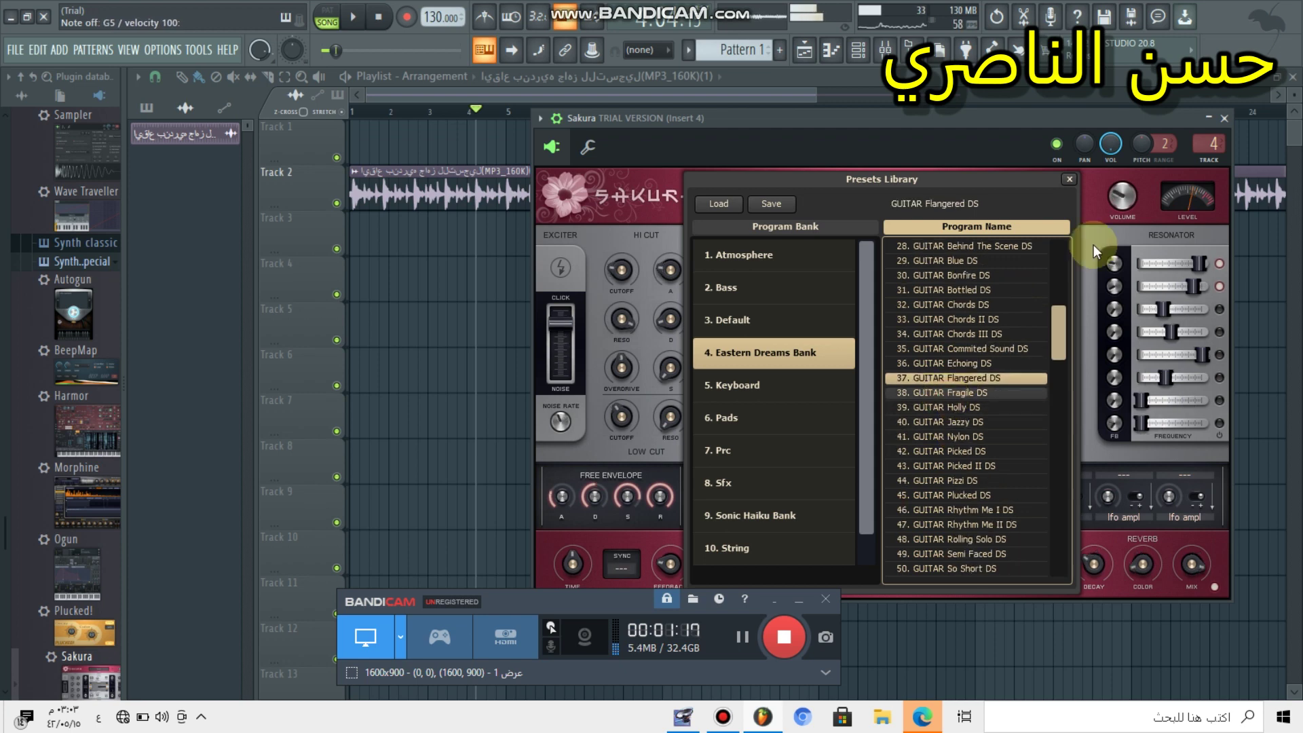
pyautogui.click(1102, 235)
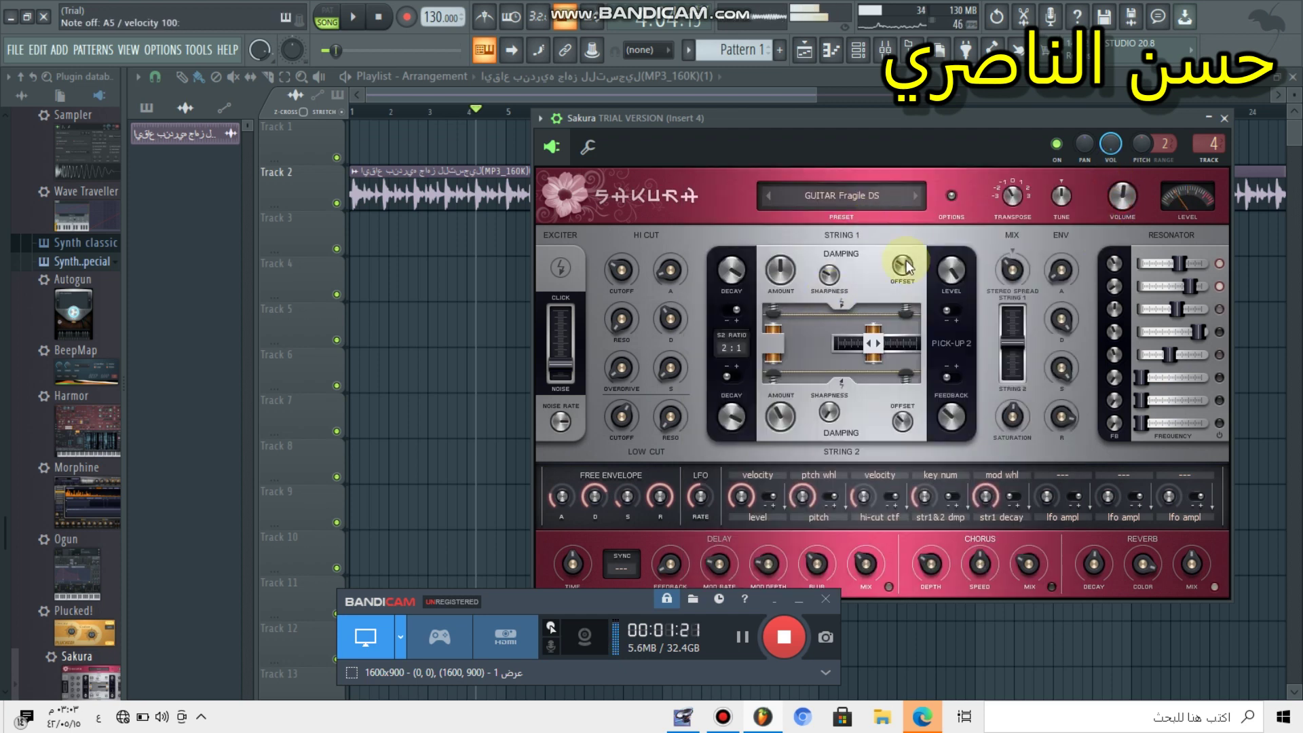
# Step: Reopen the presets library and audition GUITAR Jazzy DS and GUITAR Picked II DS
pyautogui.click(886, 198)
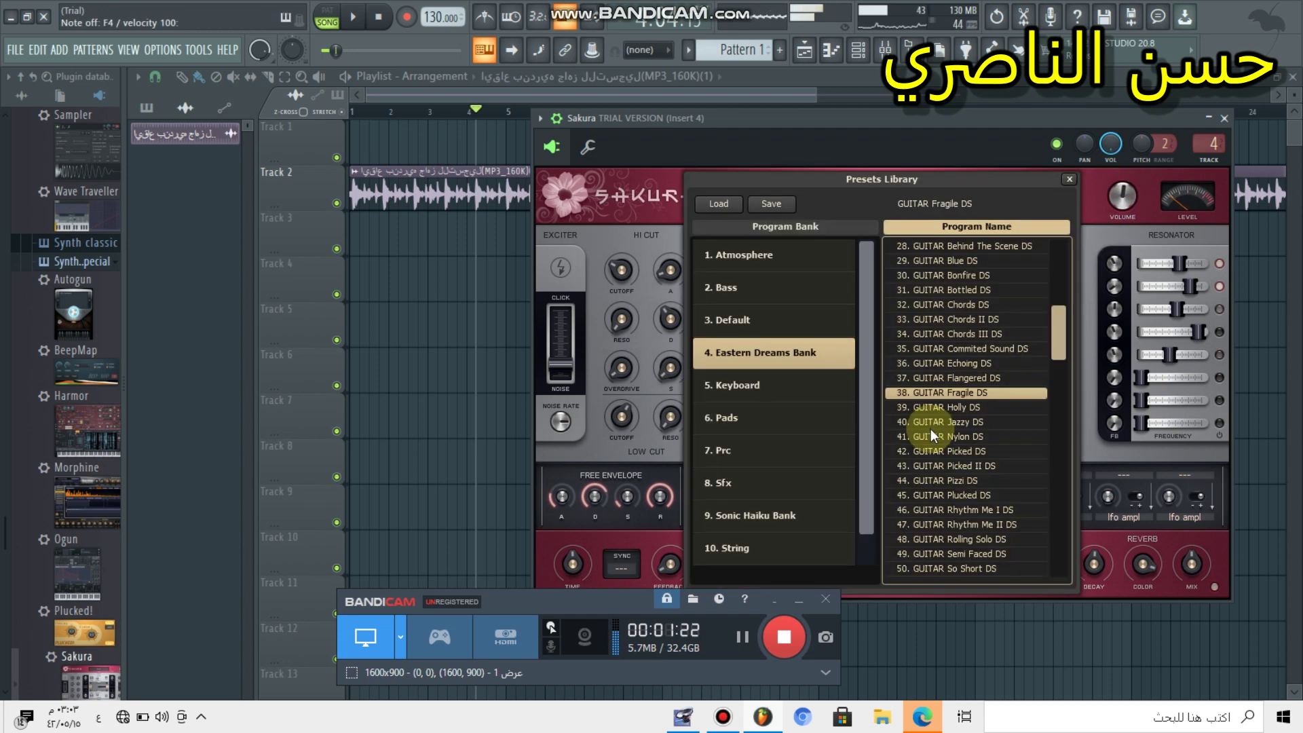
pyautogui.click(930, 426)
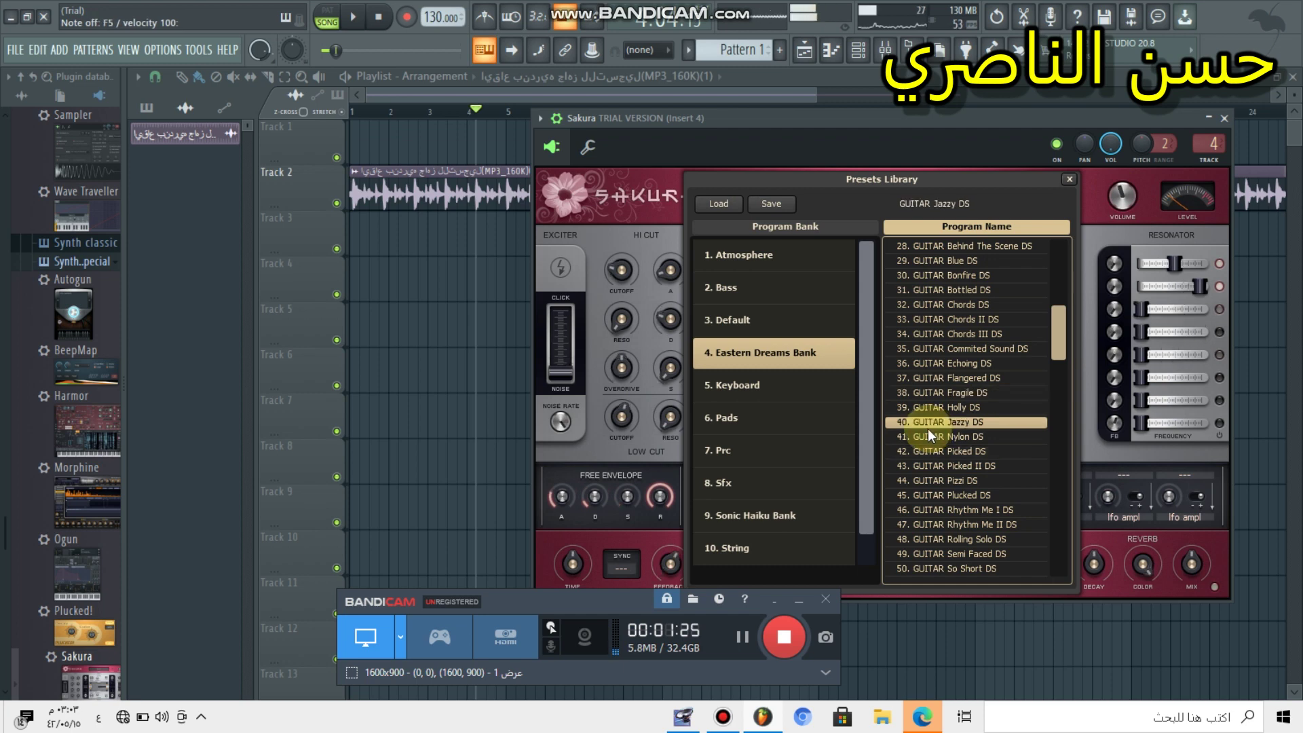
pyautogui.click(945, 468)
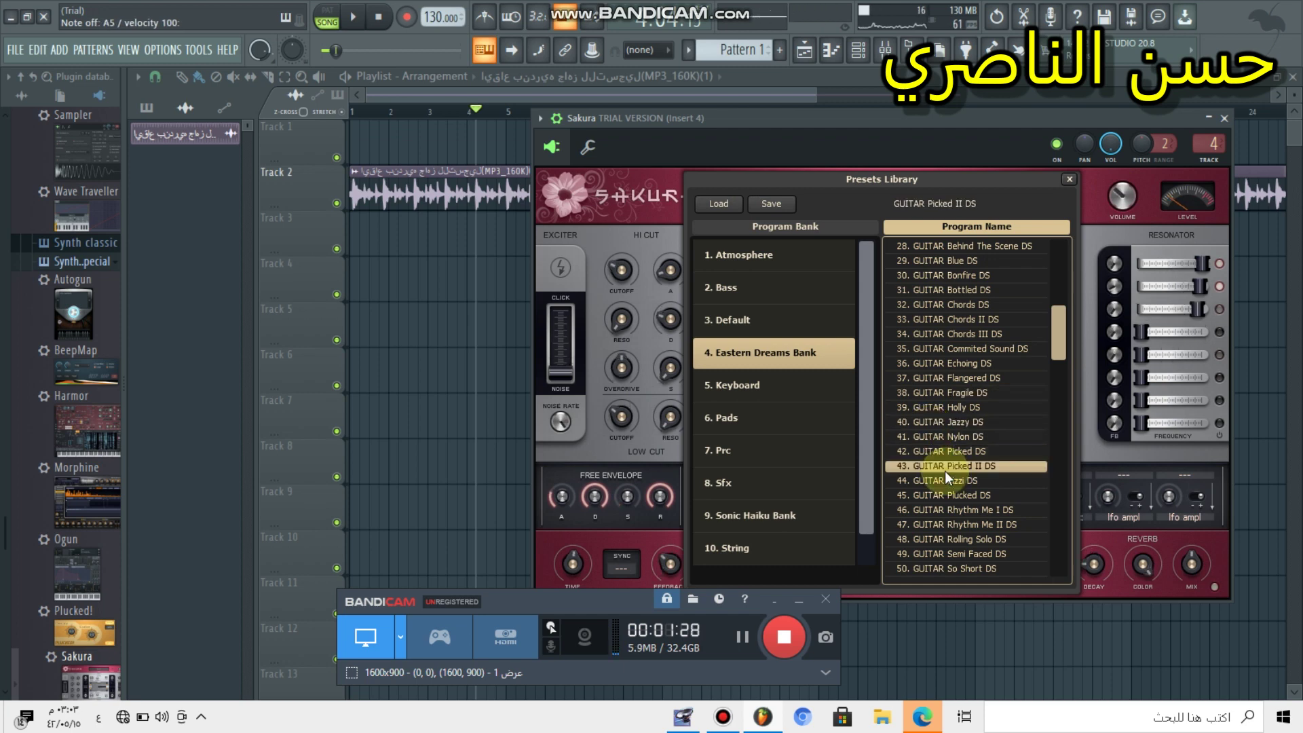
# Step: Audition the GUITAR Rhythm Me I DS and GUITAR Rolling Solo DS presets
pyautogui.scroll(-3, 944, 472)
pyautogui.click(944, 470)
pyautogui.scroll(-2, 944, 471)
pyautogui.click(944, 470)
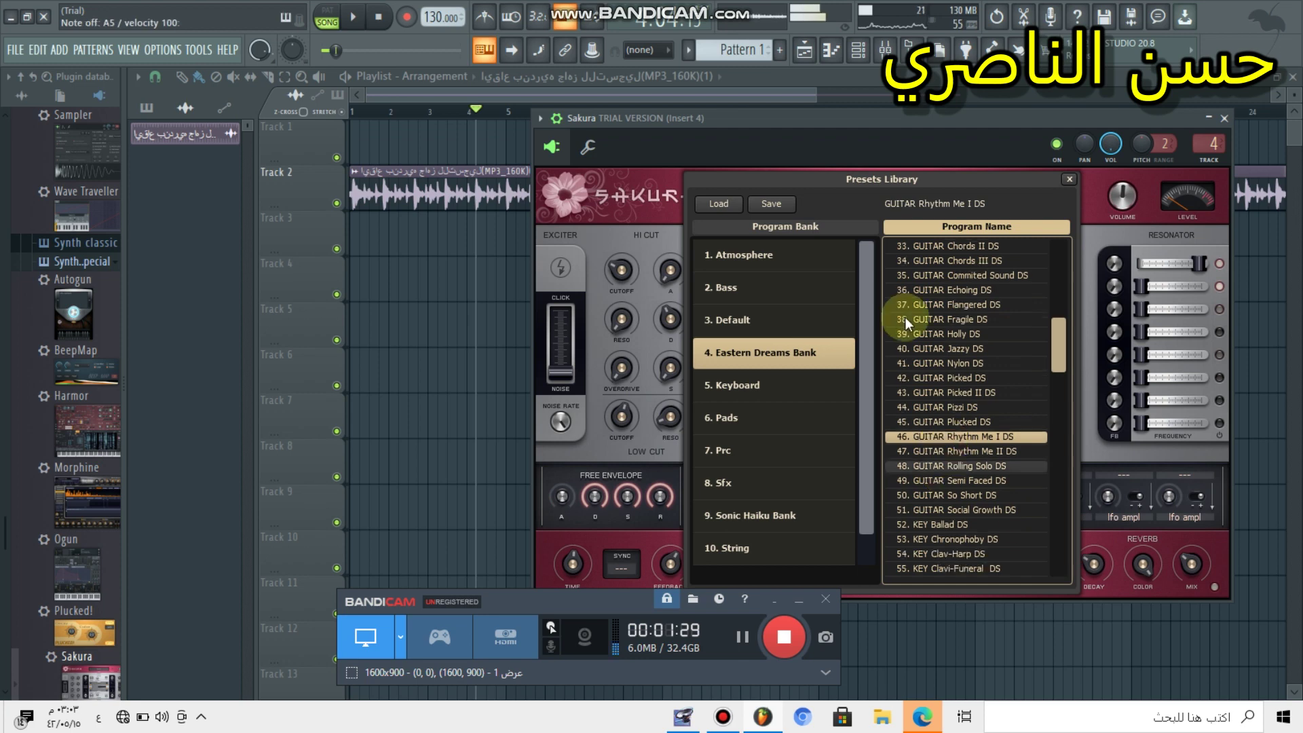
pyautogui.click(859, 195)
# Step: Audition the GUITAR Social Growth DS and KEY Ballad DS presets
pyautogui.click(871, 192)
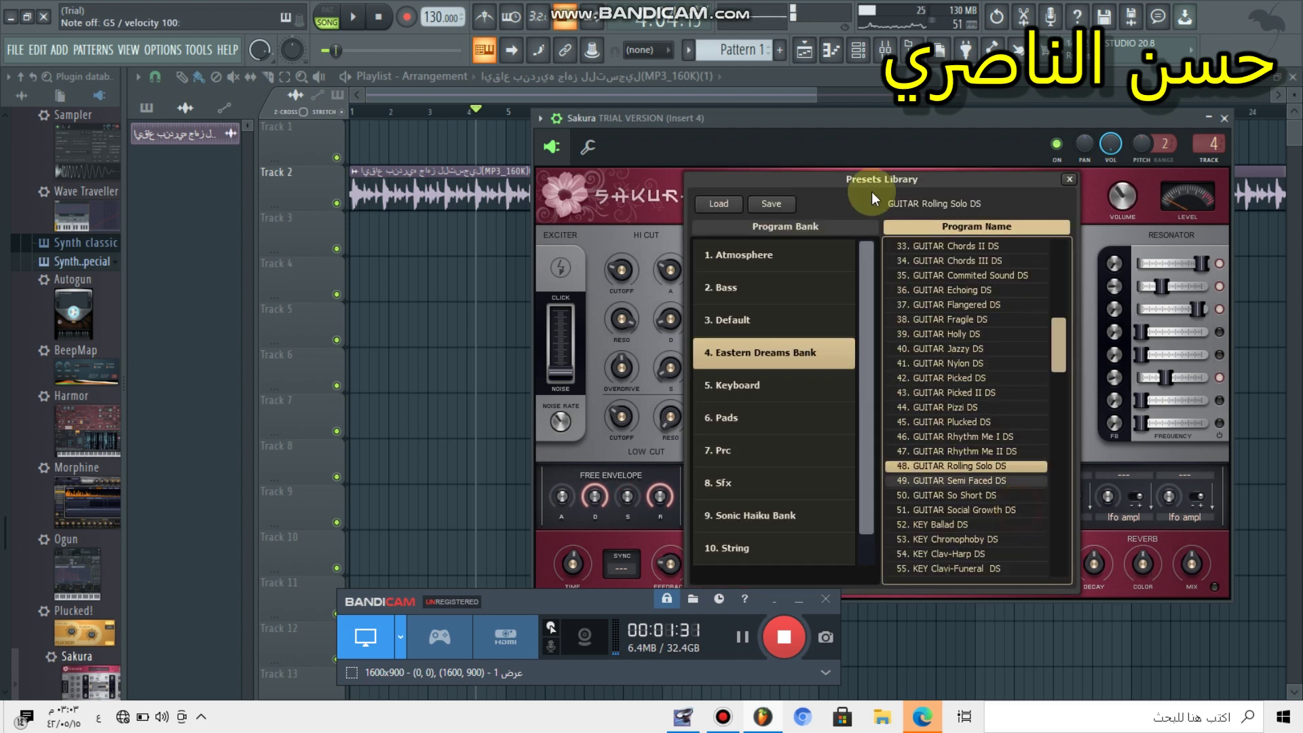
pyautogui.click(858, 179)
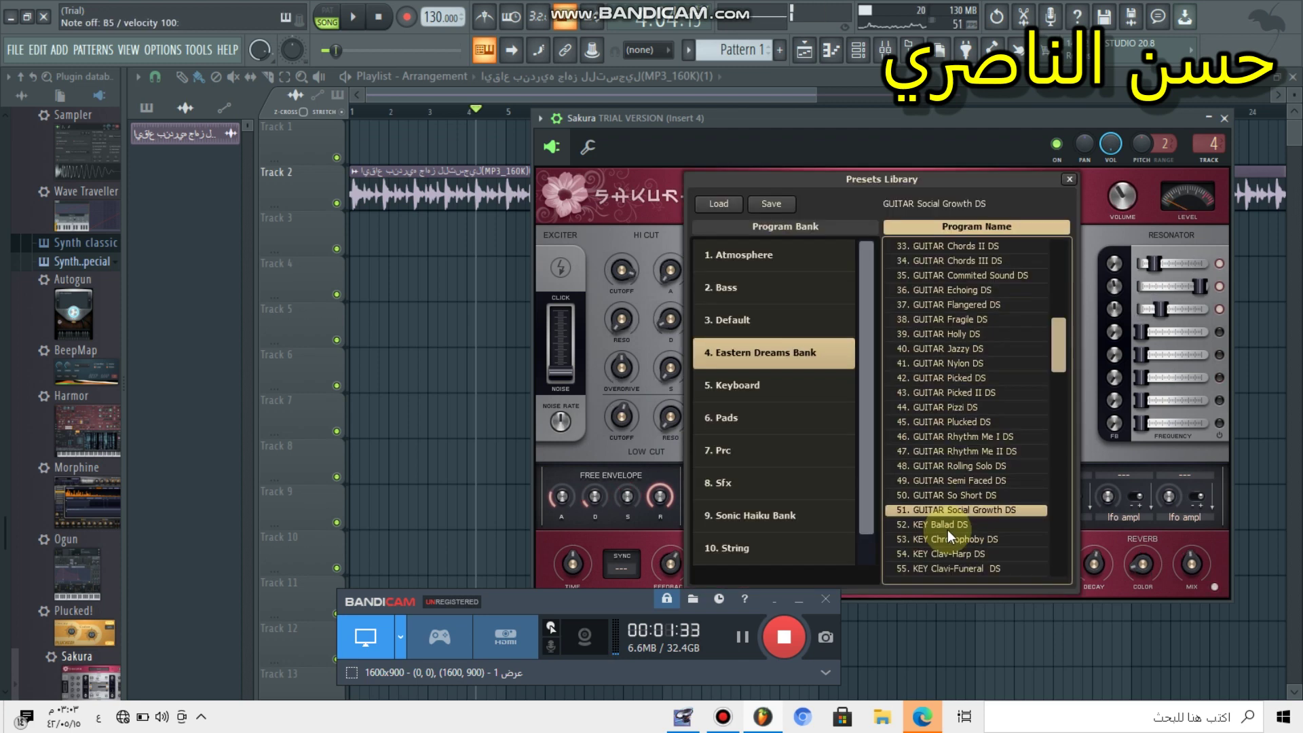
pyautogui.click(949, 523)
pyautogui.click(856, 197)
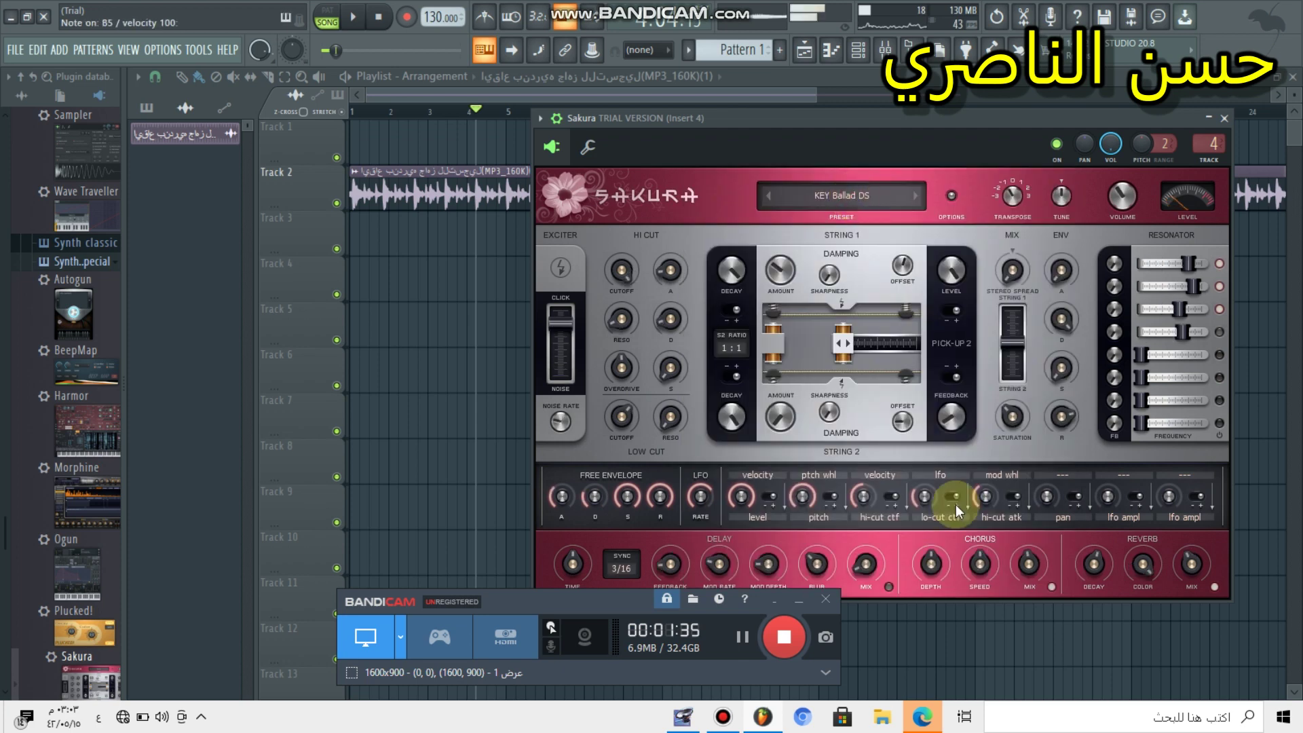
# Step: Audition the KEY Reglious DS and KEY Rhody DS presets in the Eastern Dreams Bank
pyautogui.moveTo(1057, 350); pyautogui.dragTo(1063, 405)
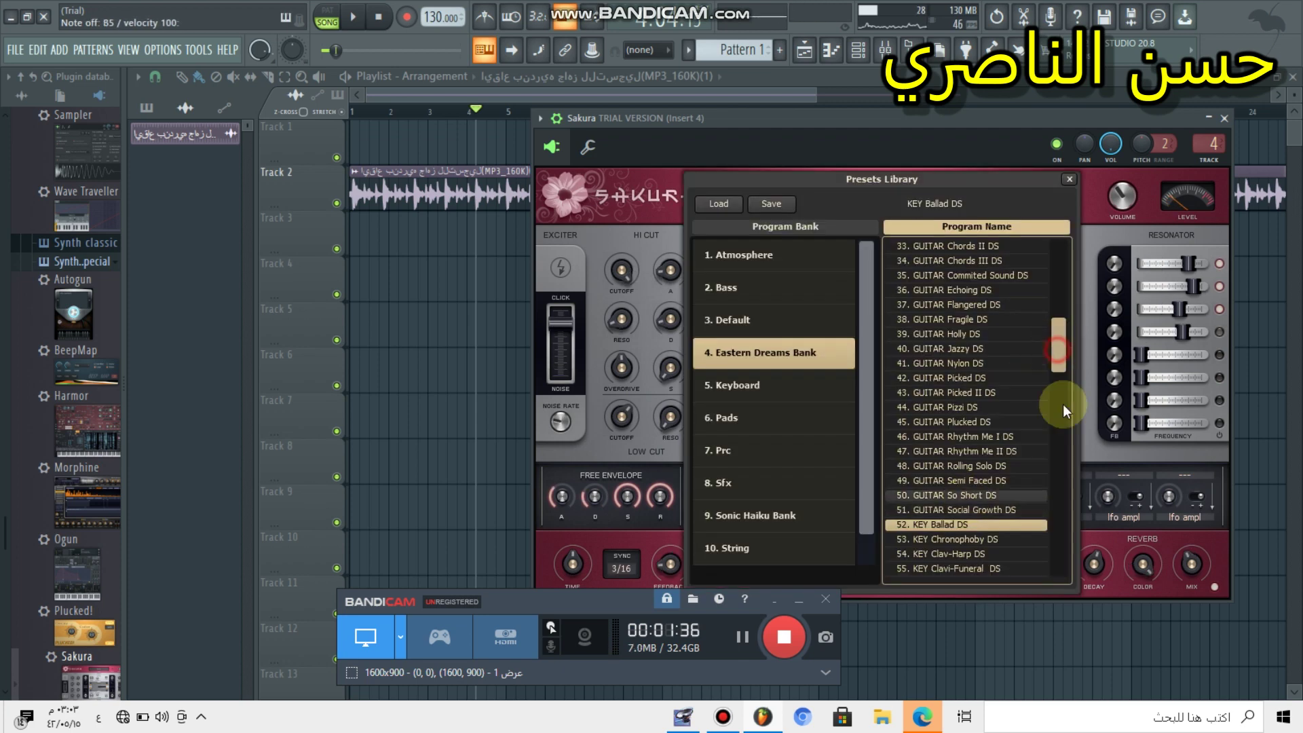
pyautogui.scroll(-9, 969, 292)
pyautogui.click(963, 292)
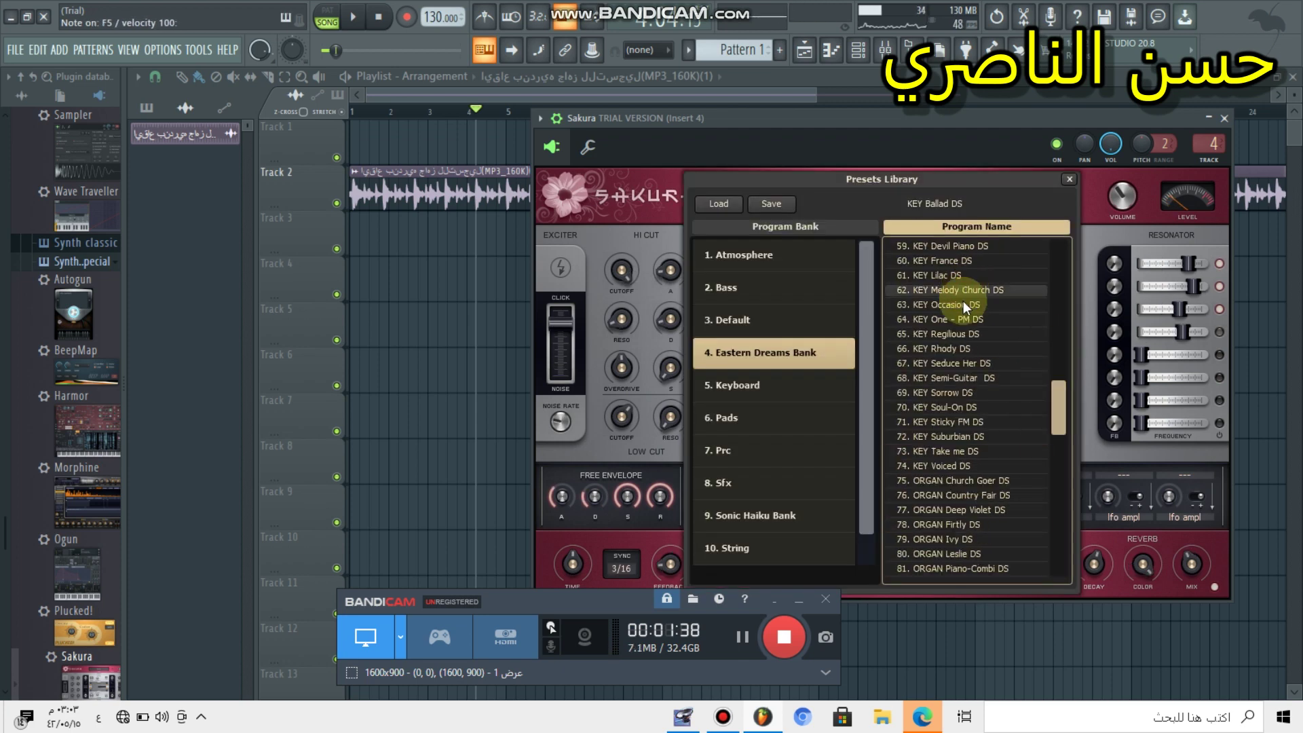
pyautogui.click(952, 336)
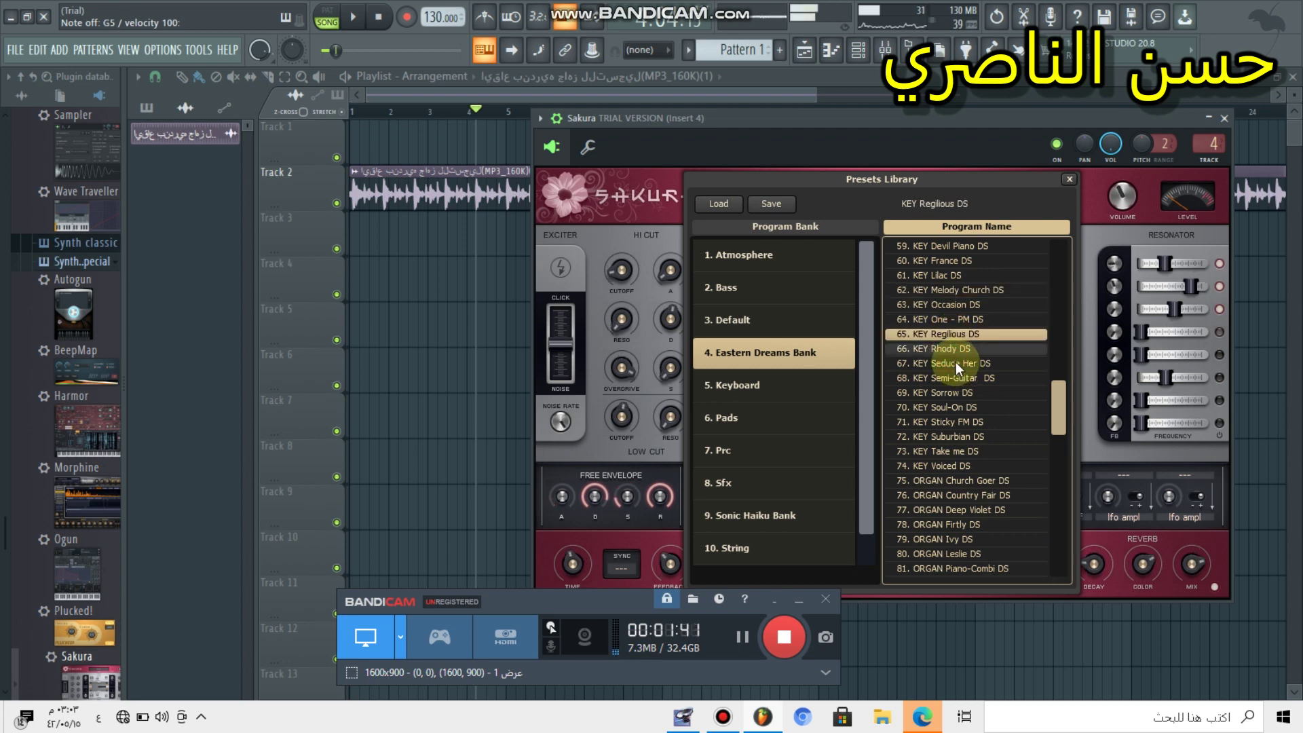
pyautogui.click(960, 365)
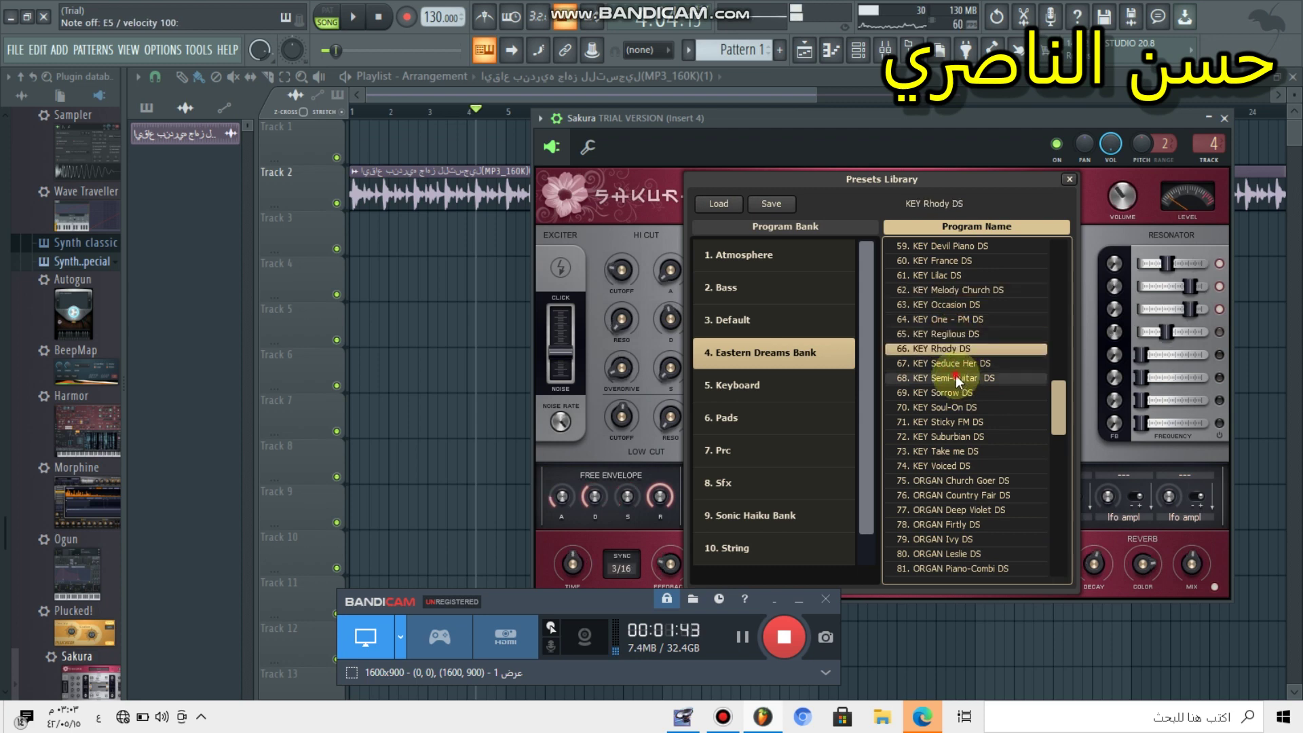
# Step: Audition the KEY Semi-Guitar DS, KEY Soul-On DS and KEY Sticky FM DS presets
pyautogui.click(955, 386)
pyautogui.scroll(-1, 943, 396)
pyautogui.click(947, 397)
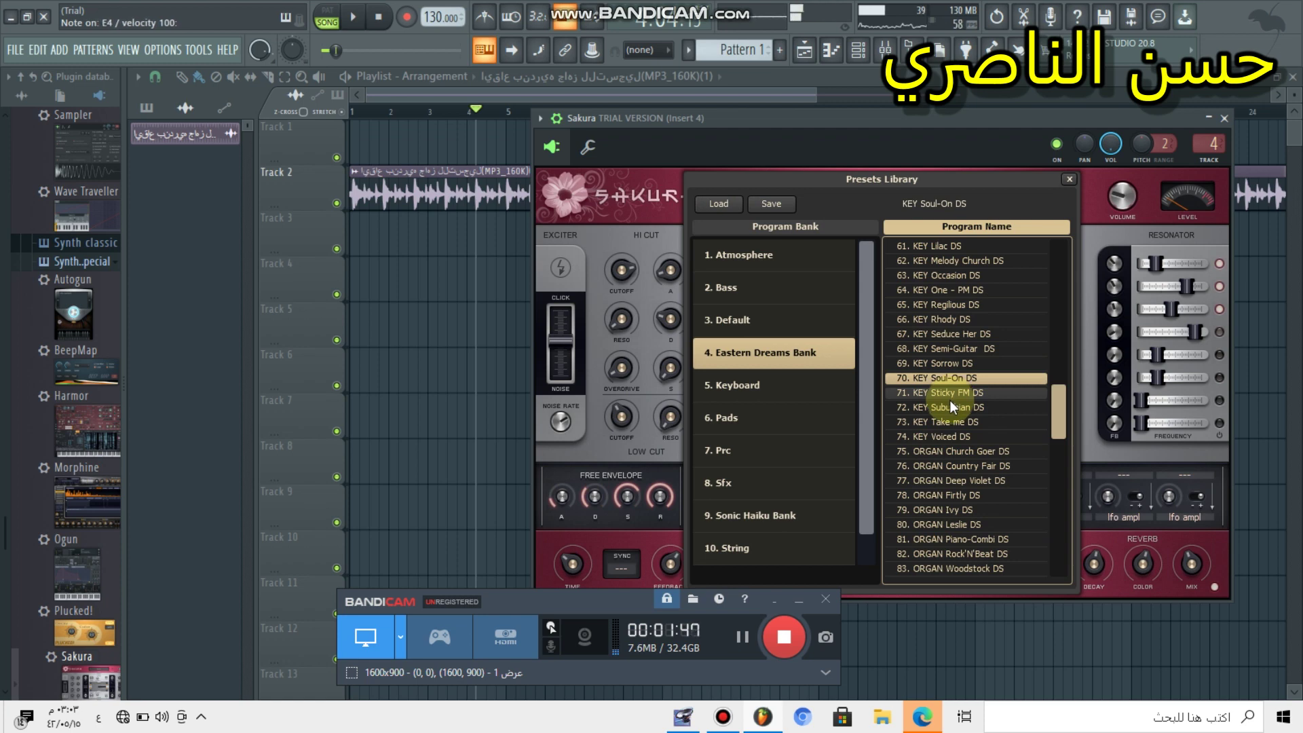
pyautogui.click(951, 399)
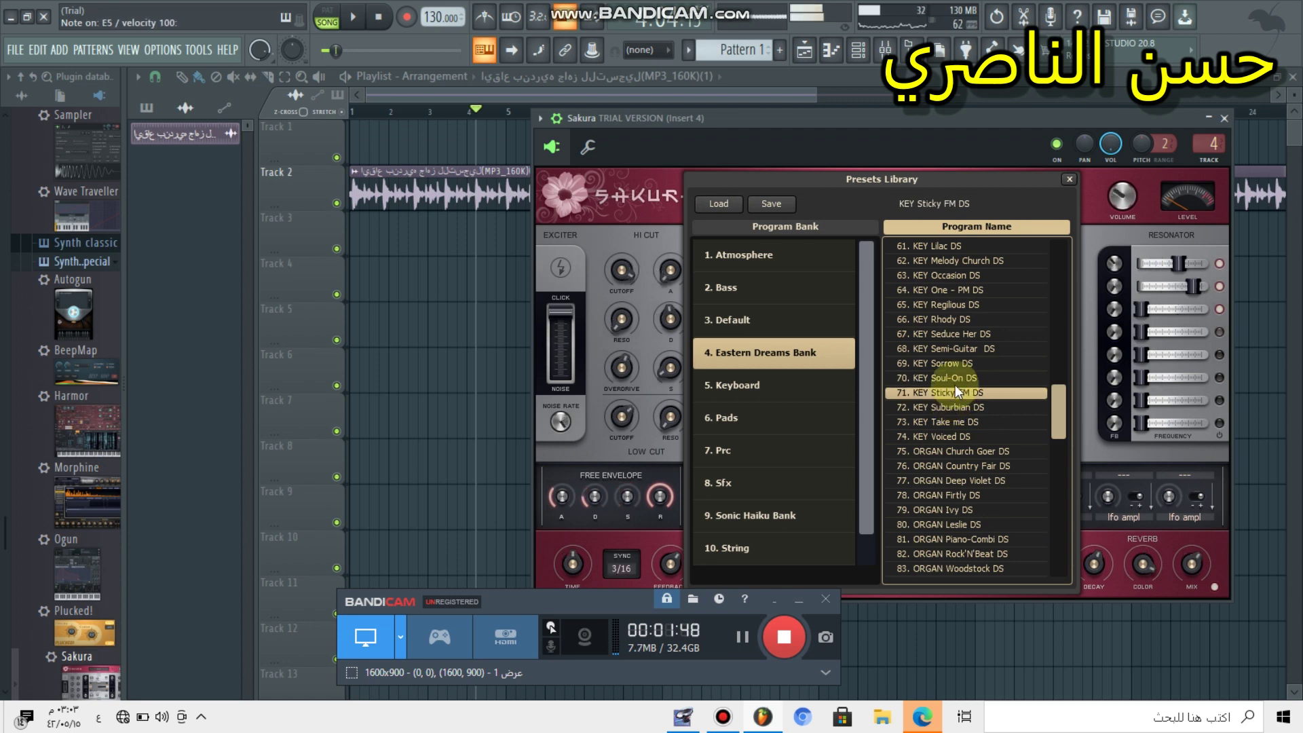
# Step: Audition the KEY Suburbian DS and ORGAN Church Goer DS presets
pyautogui.scroll(-1, 954, 385)
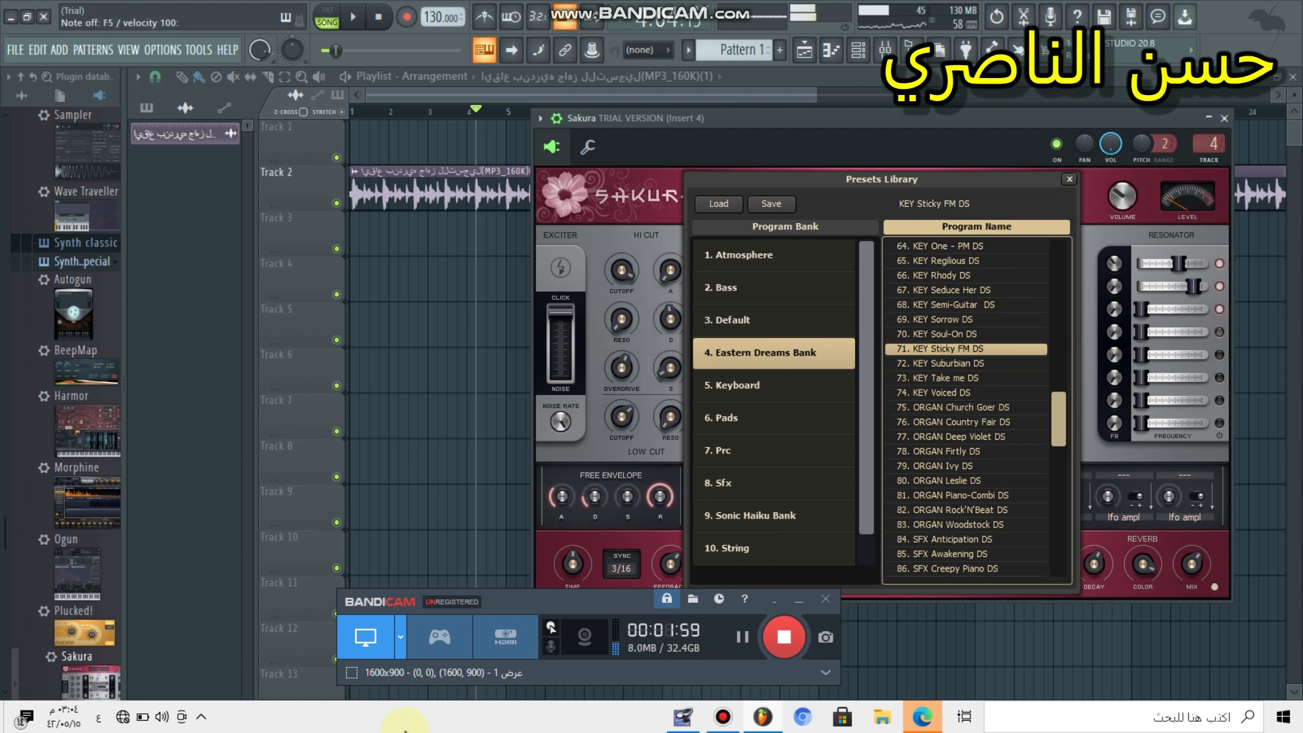
pyautogui.click(961, 368)
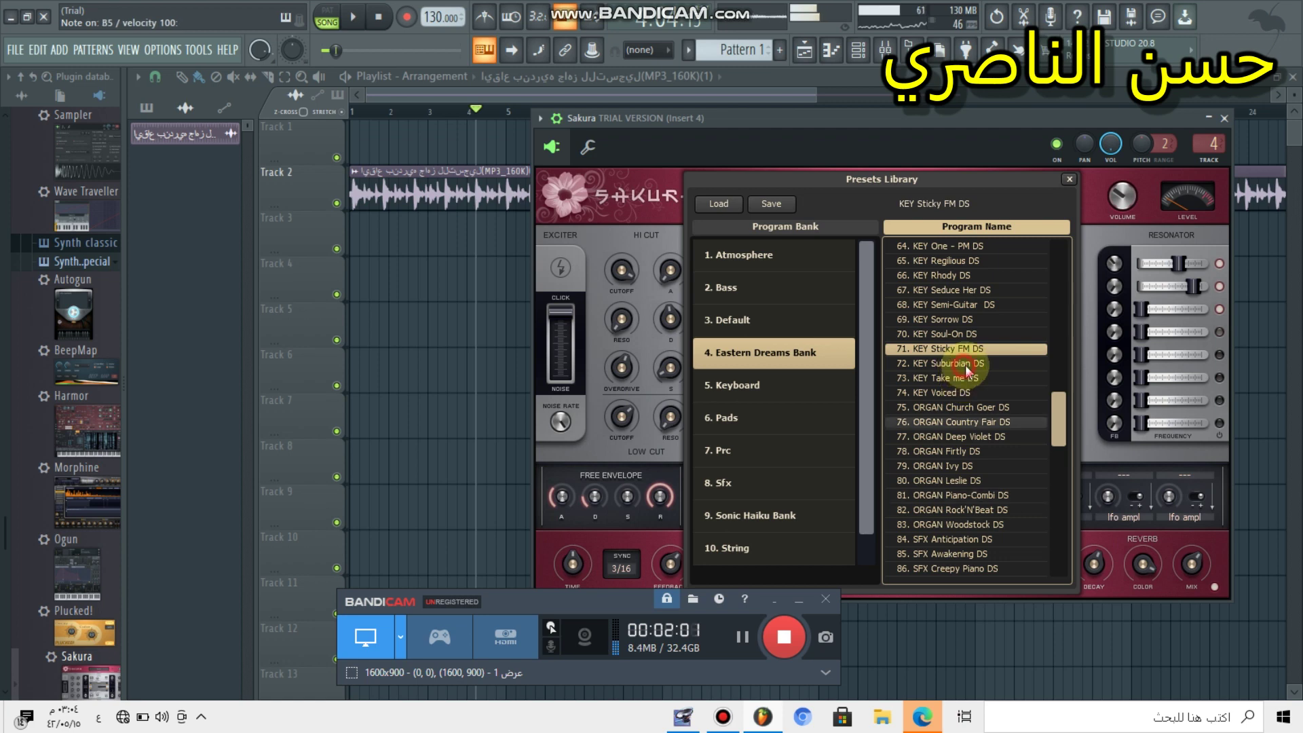
pyautogui.click(967, 407)
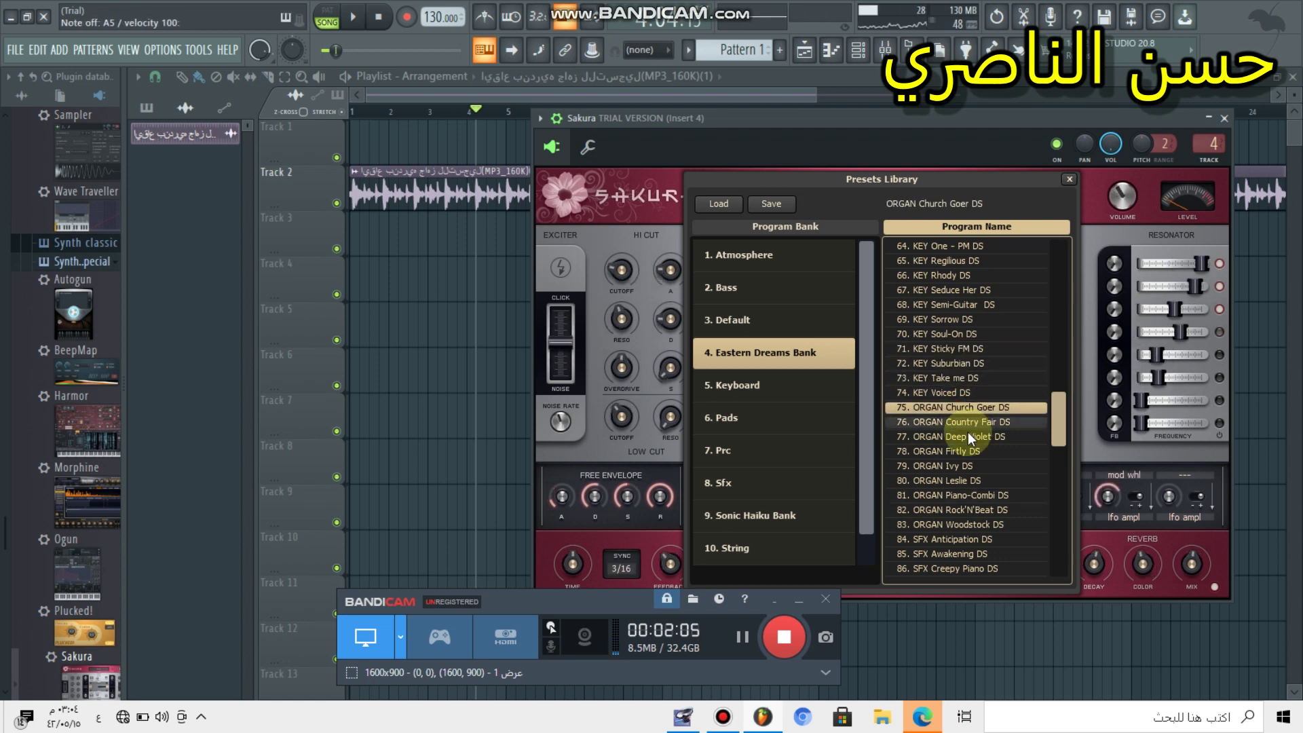
# Step: Audition the ORGAN Deep Violet DS, ORGAN Rock'N'Beat DS and ORGAN Woodstock DS presets
pyautogui.click(969, 436)
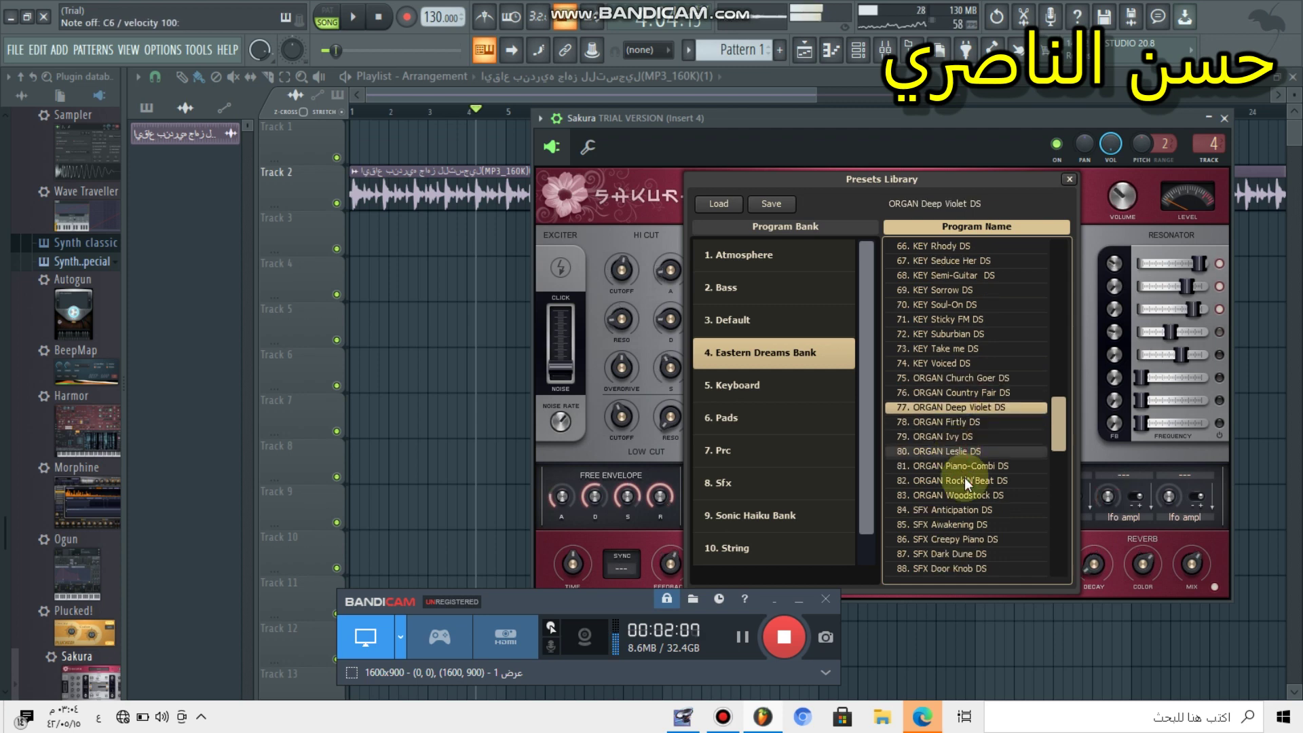
pyautogui.click(964, 479)
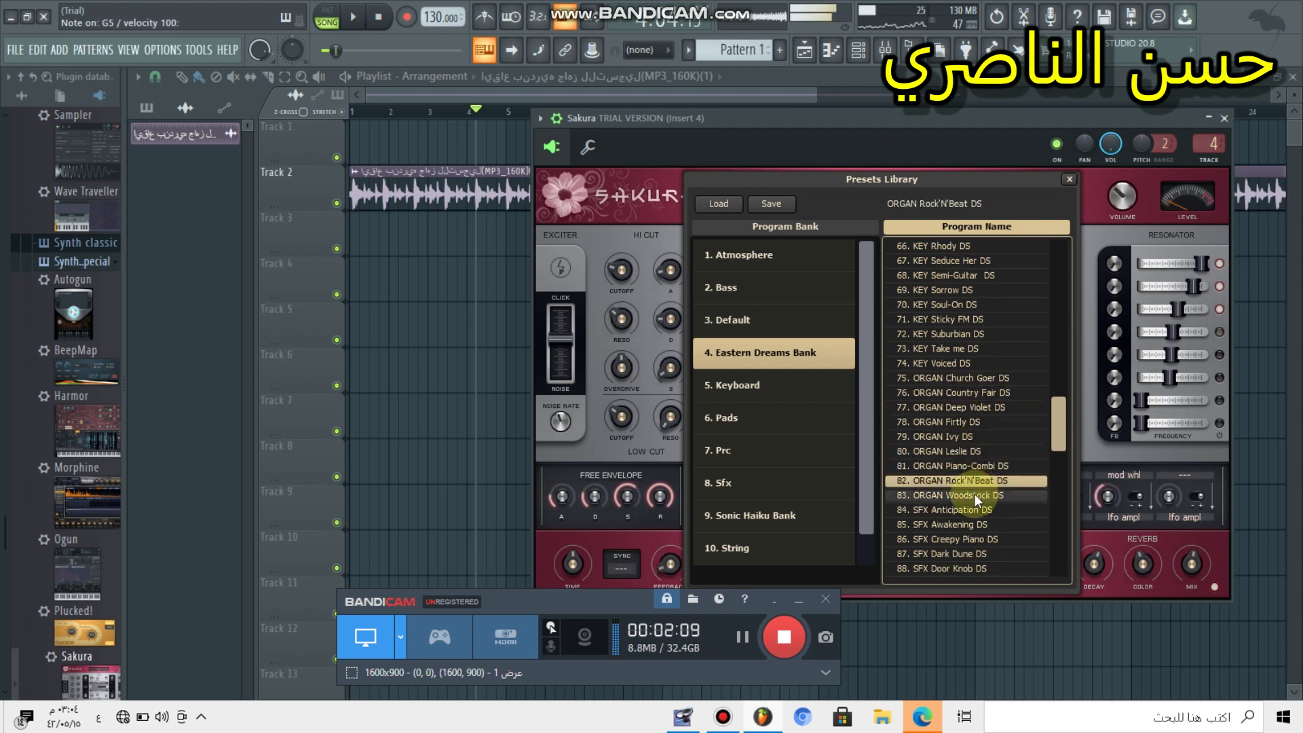
pyautogui.click(972, 497)
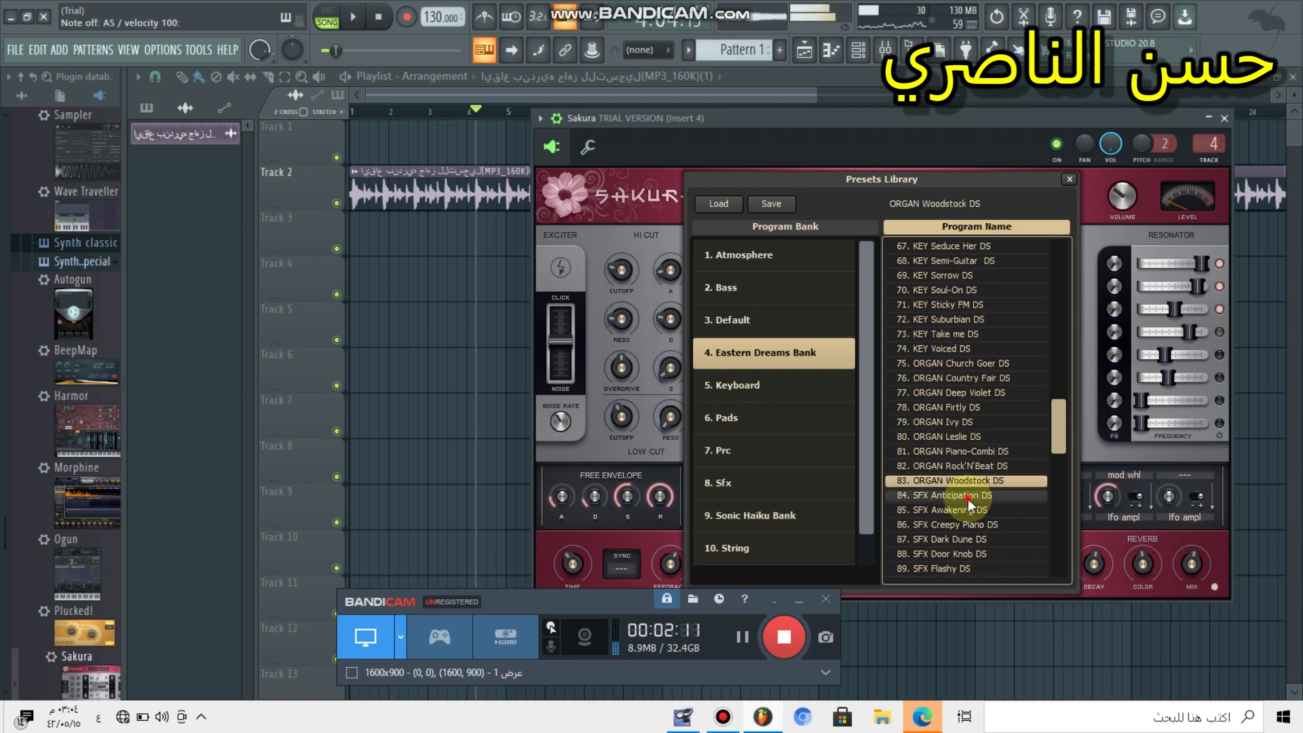
# Step: Audition the SFX Dark Dune DS, SFX Mystery Order DS and SFX Second Generation DS presets
pyautogui.click(967, 499)
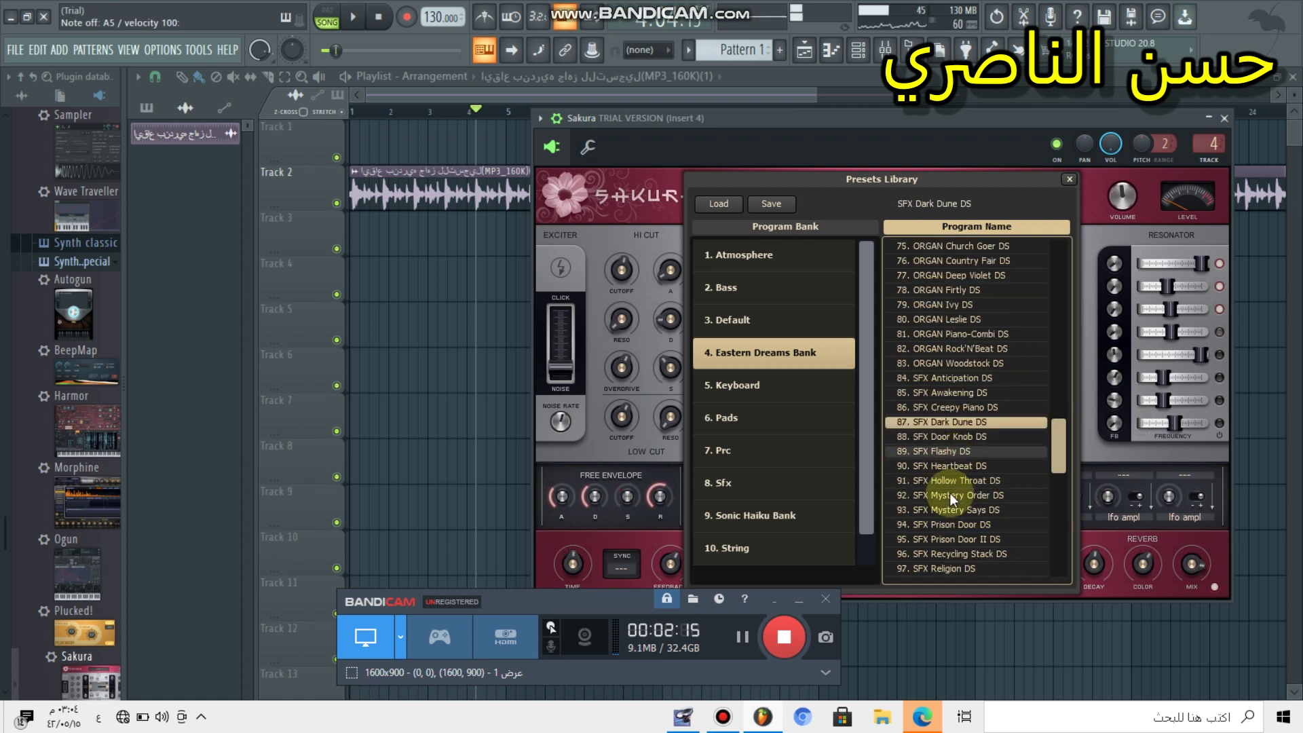
pyautogui.click(953, 497)
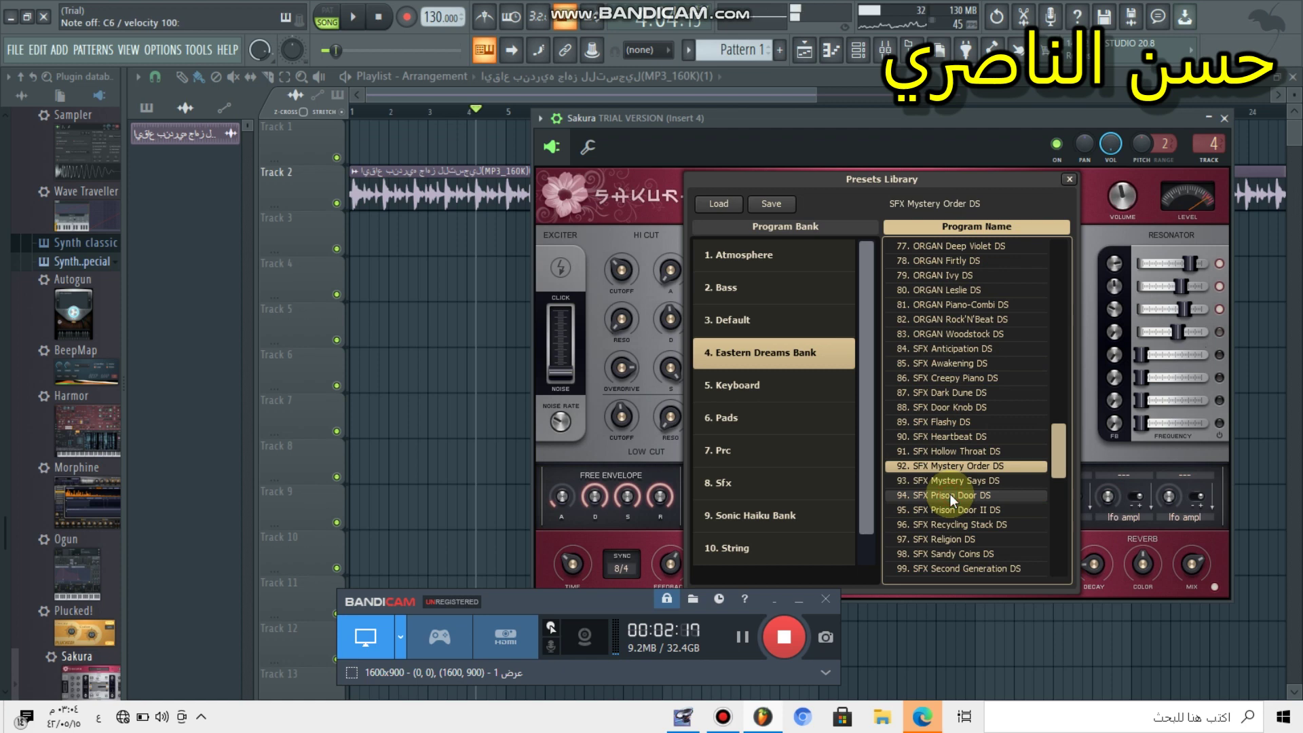
pyautogui.click(951, 494)
pyautogui.click(950, 494)
pyautogui.click(950, 494)
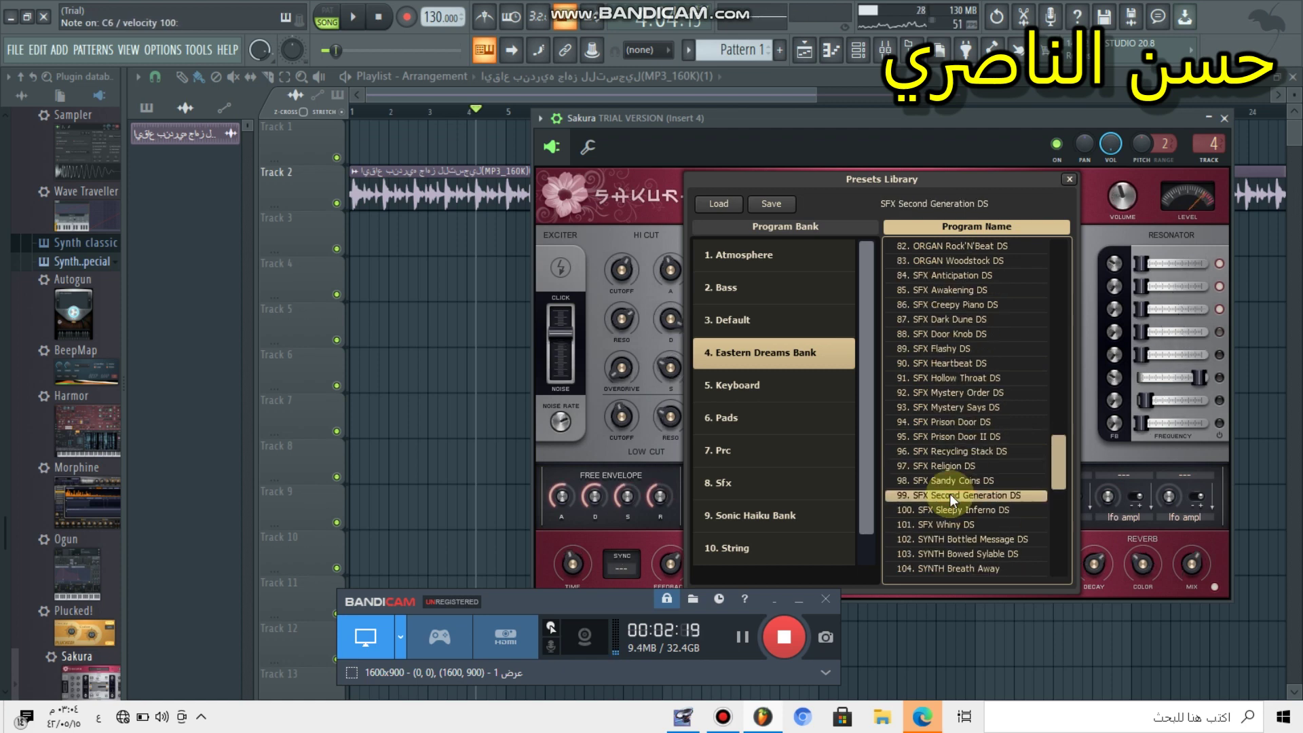
# Step: Audition the SYNTH Bottled Message DS, SYNTH Buglehorn II DS and SYNTH Neighbouring DS presets
pyautogui.click(951, 494)
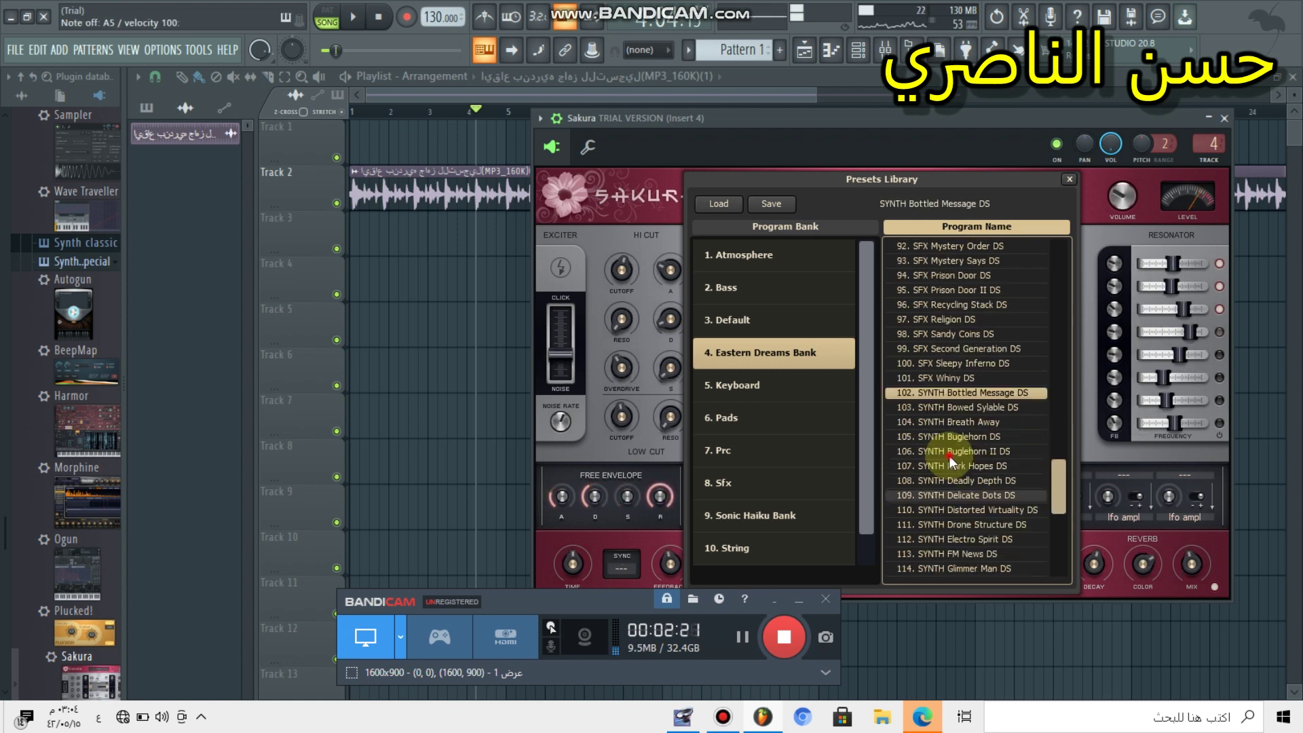
pyautogui.click(951, 462)
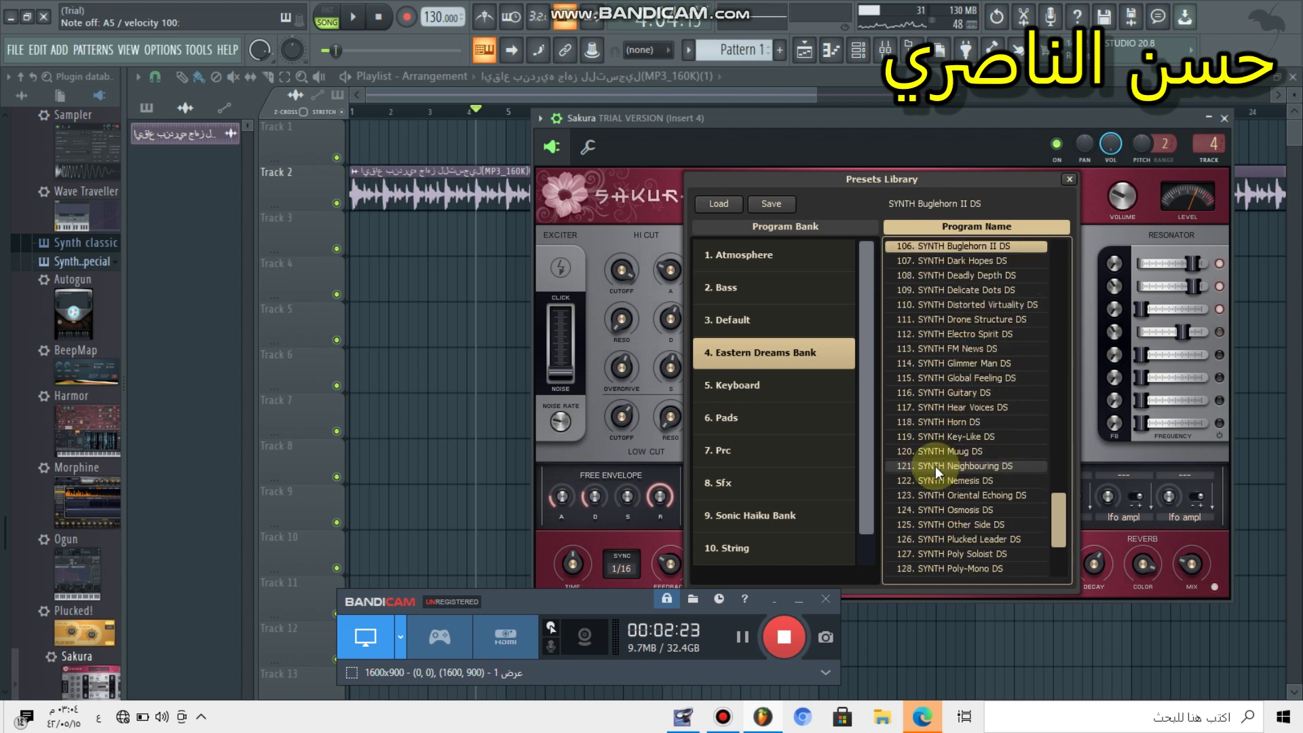
pyautogui.click(935, 466)
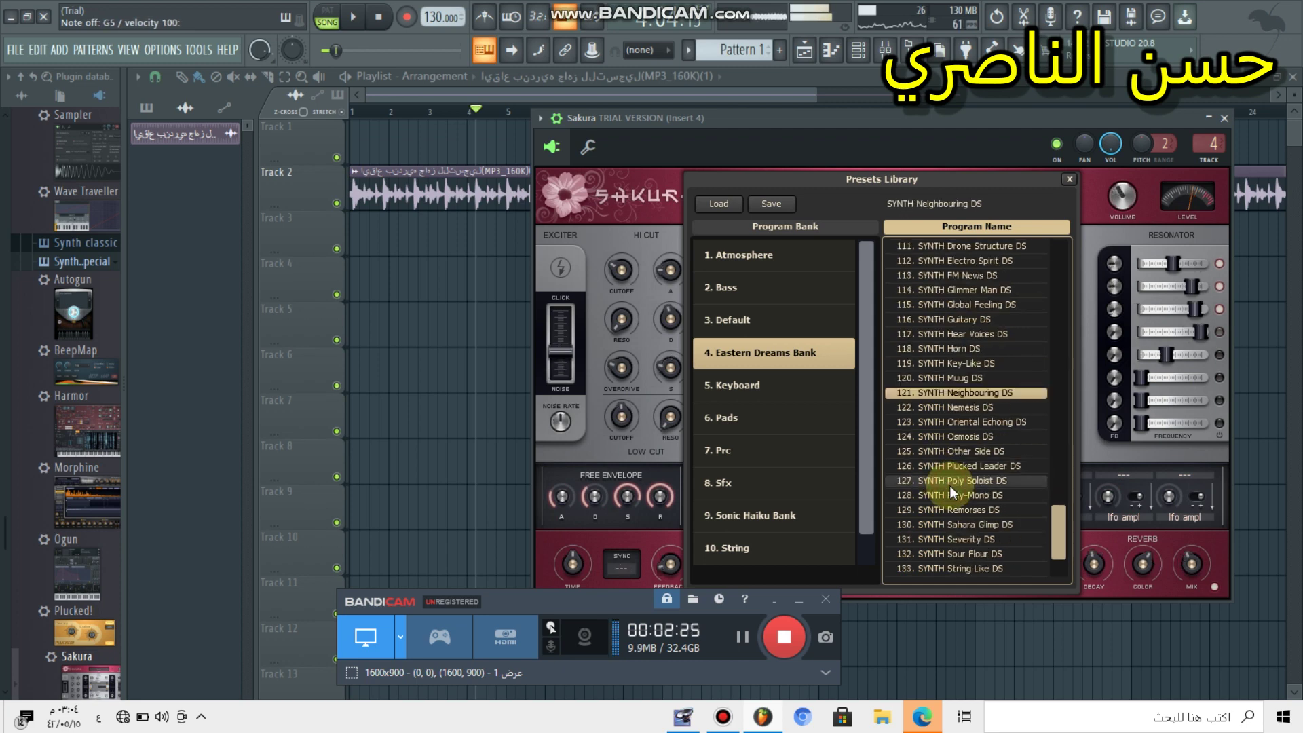
# Step: Audition the SYNTH Poly Soloist DS, SYNTH Remorses DS and SYNTH Talking Dwarf DS presets
pyautogui.click(949, 482)
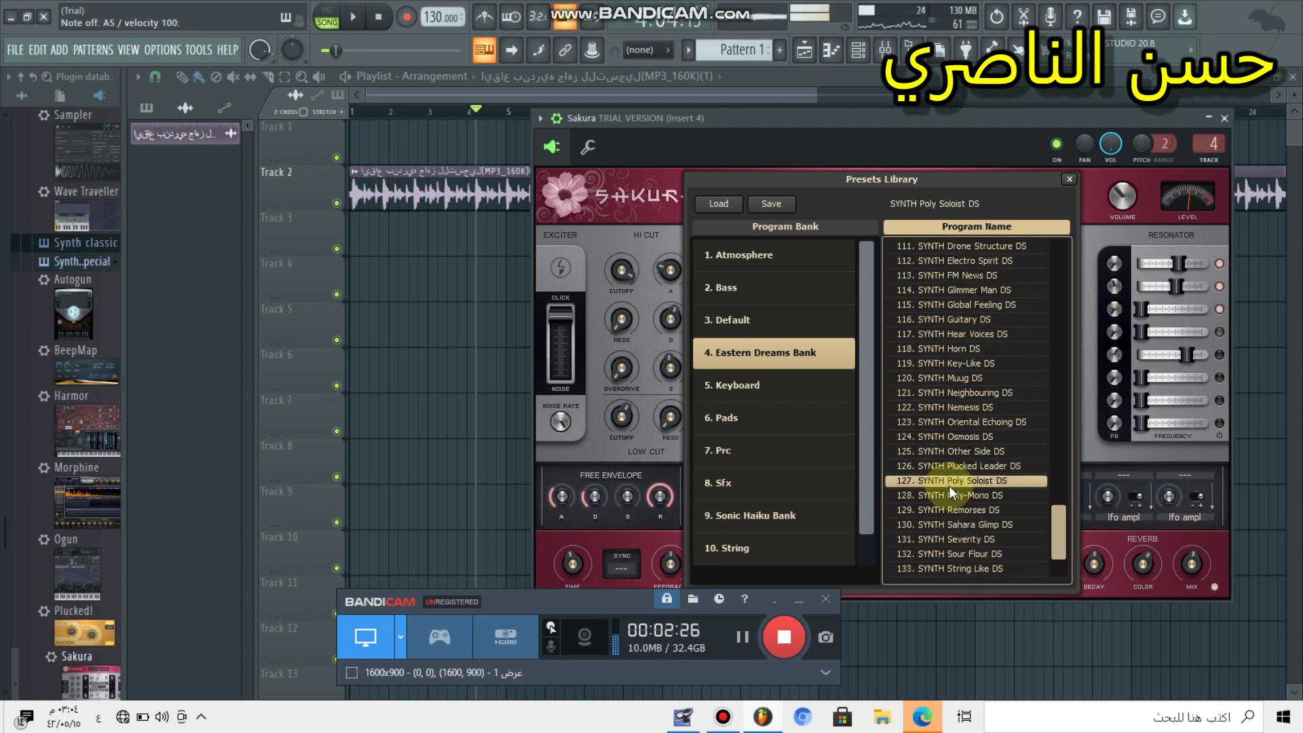
pyautogui.click(975, 515)
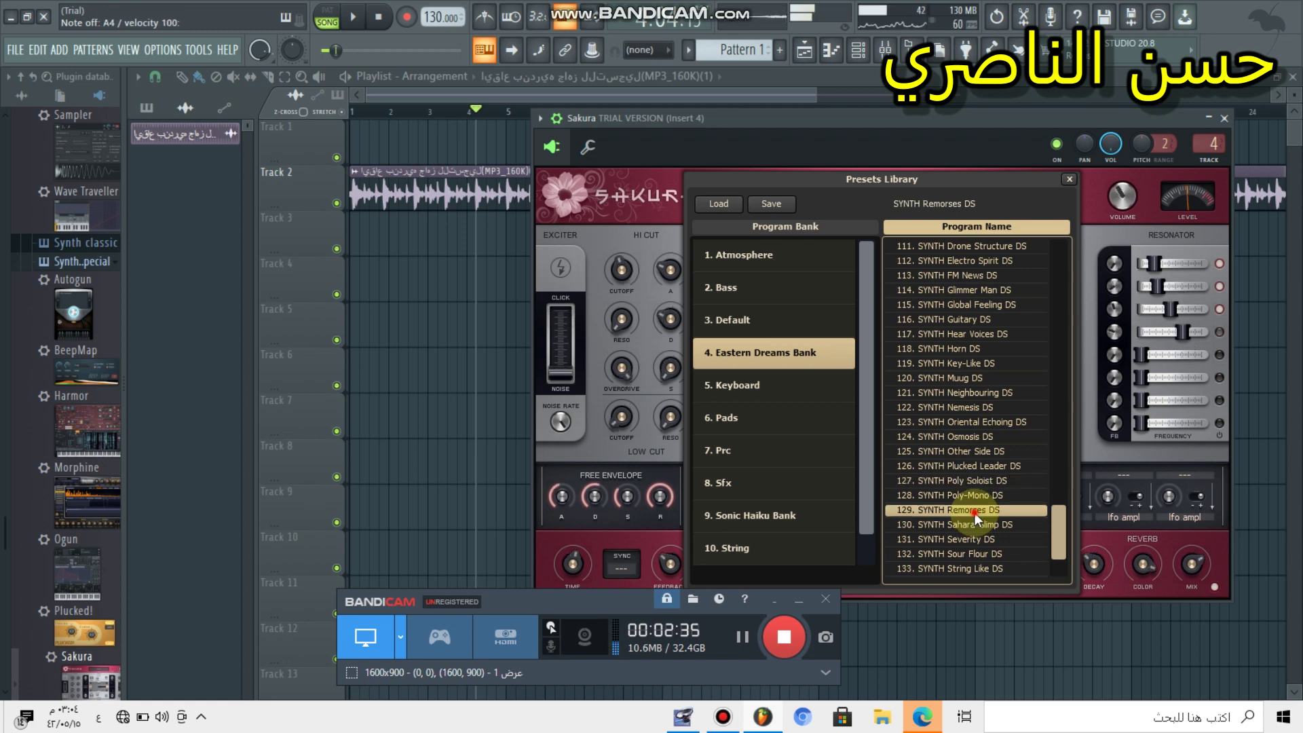
pyautogui.scroll(-5, 974, 514)
pyautogui.doubleClick(975, 514)
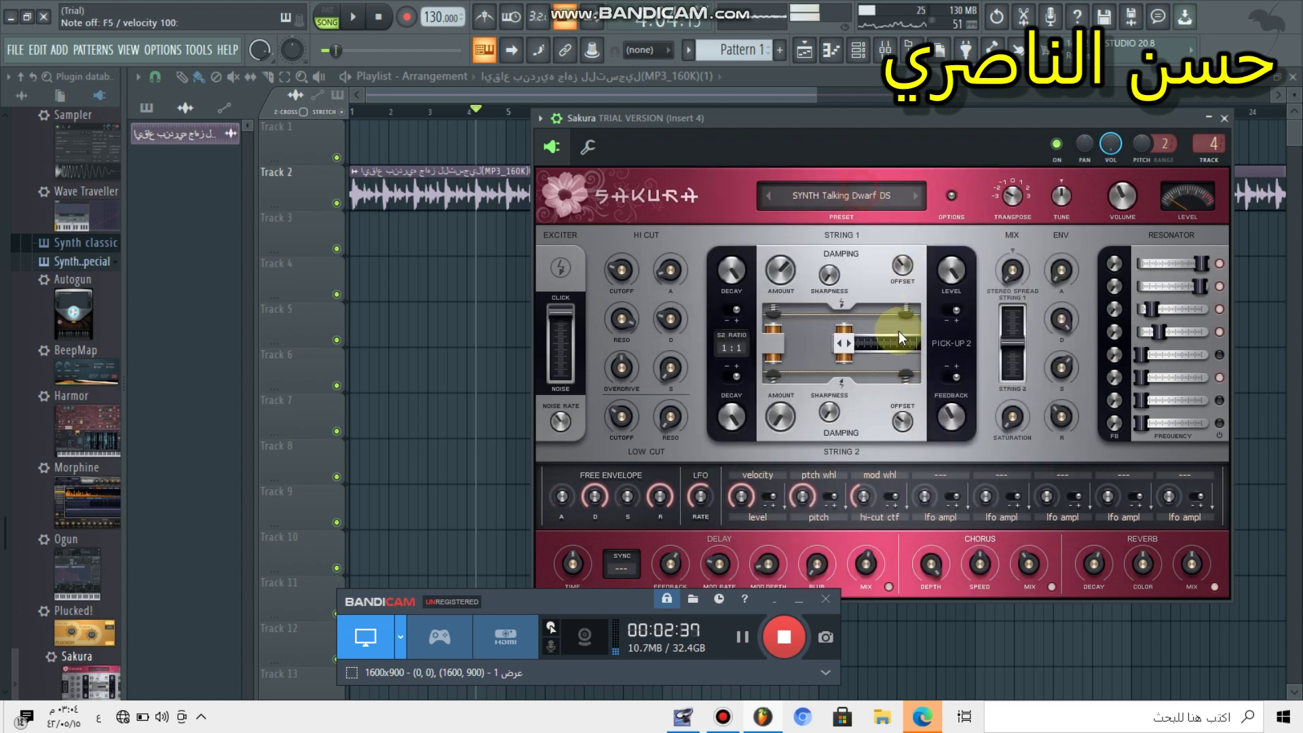
# Step: Reopen the presets library and audition SYNTH Vintage Short DS and SYNTH Water Slide DS
pyautogui.click(829, 198)
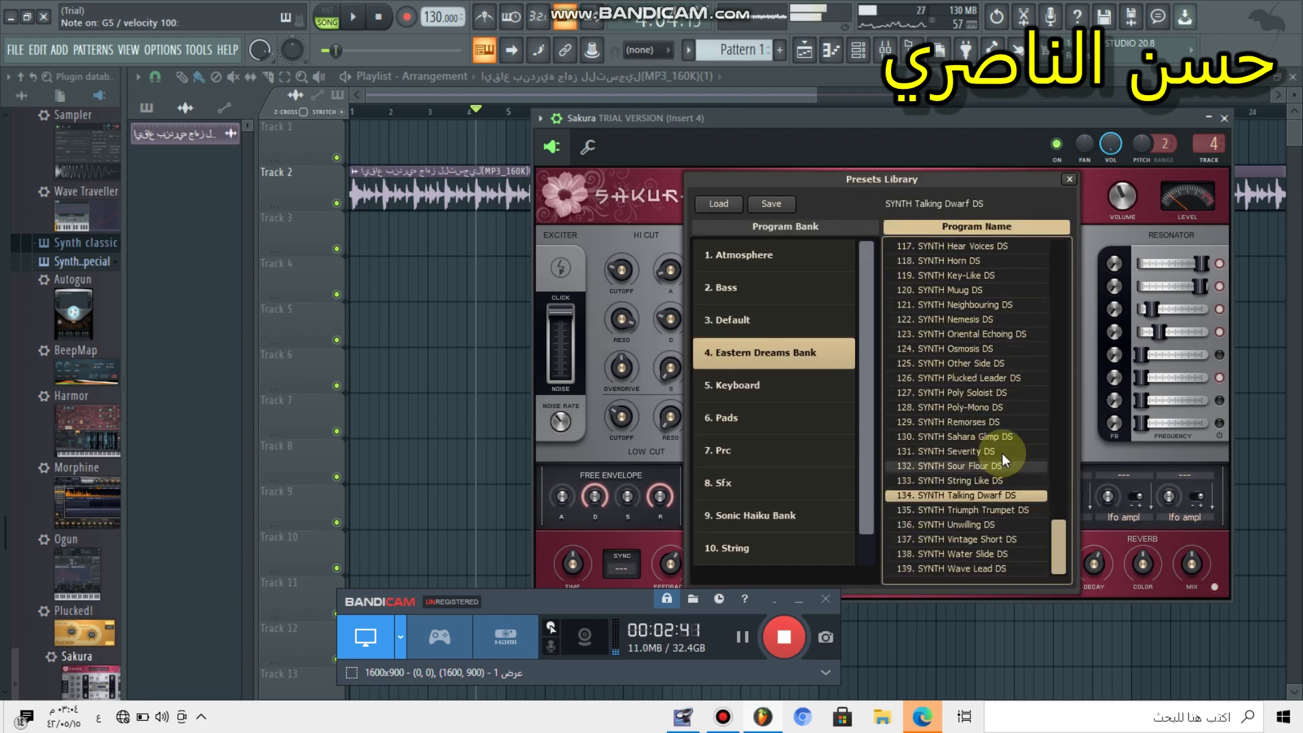
pyautogui.click(957, 539)
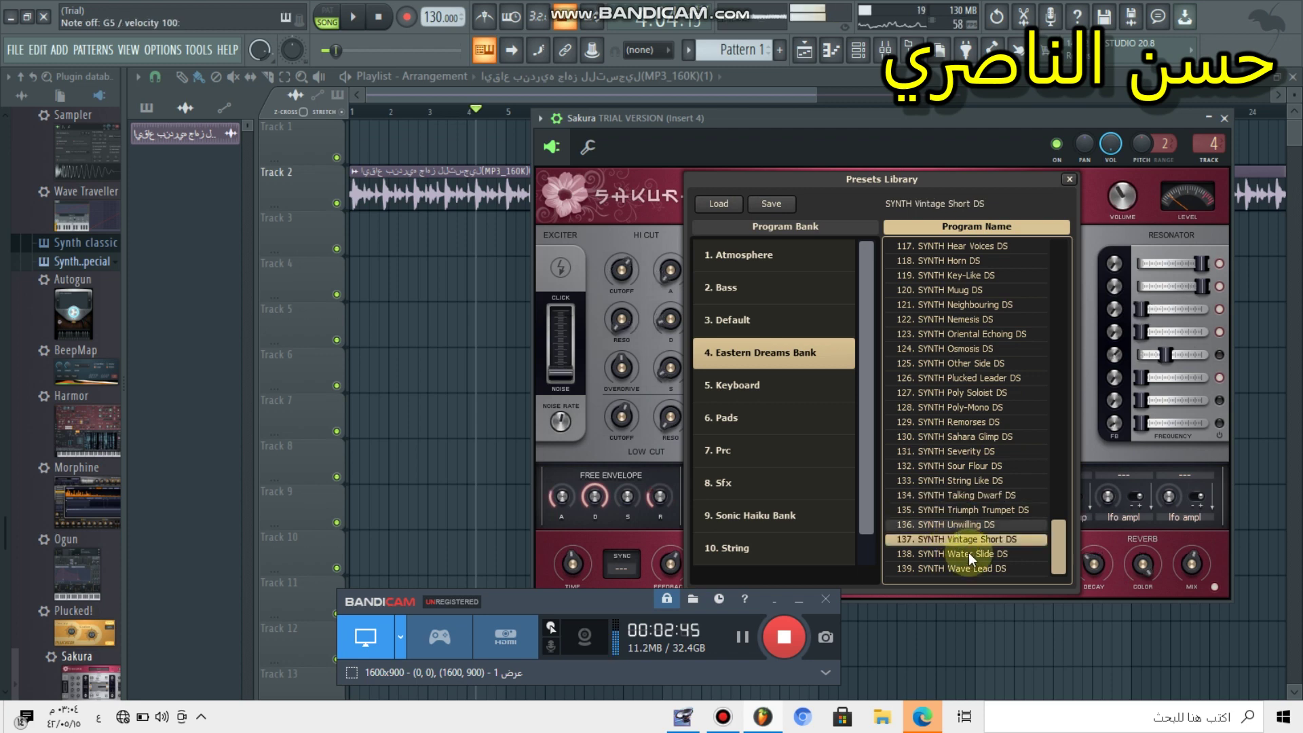
pyautogui.click(961, 552)
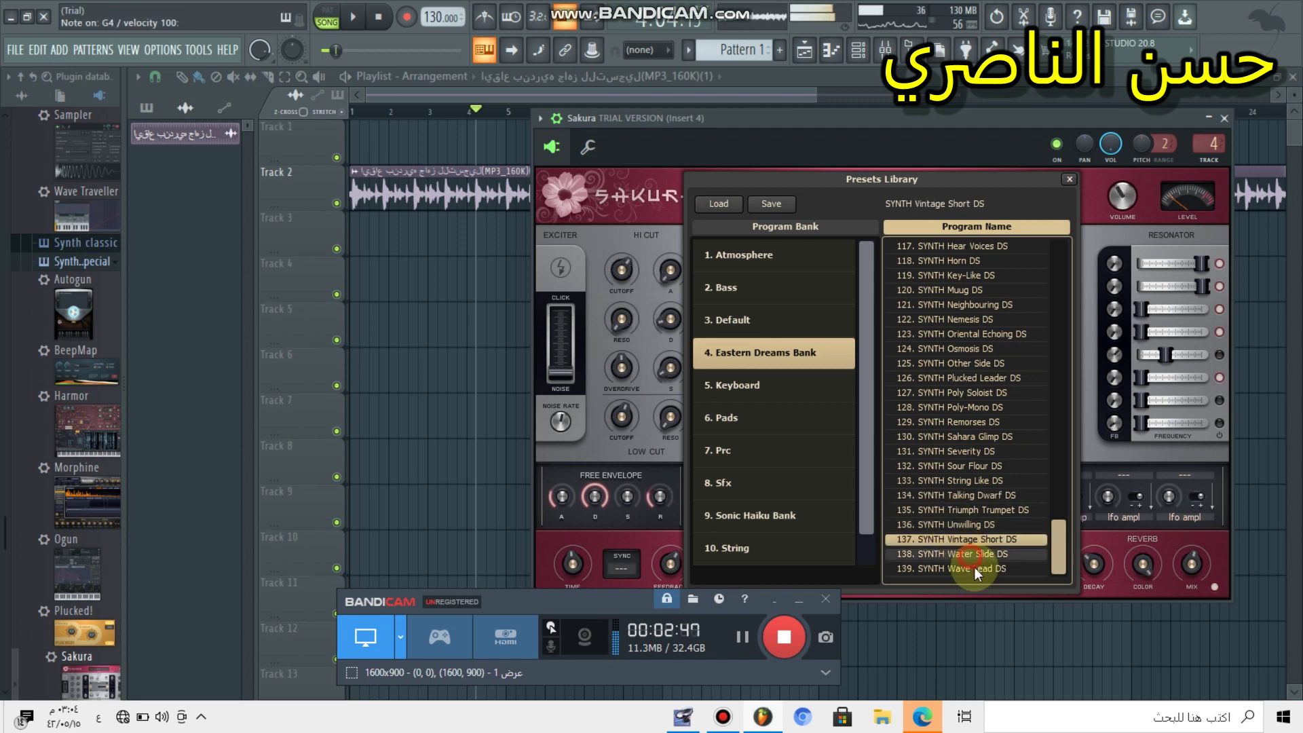
# Step: Switch to the Keyboard bank and audition KBD Clavikura FG, KBD Dusty Rhodes MKII FG and KBD Hohner D6 2 FG
pyautogui.click(841, 200)
pyautogui.click(839, 200)
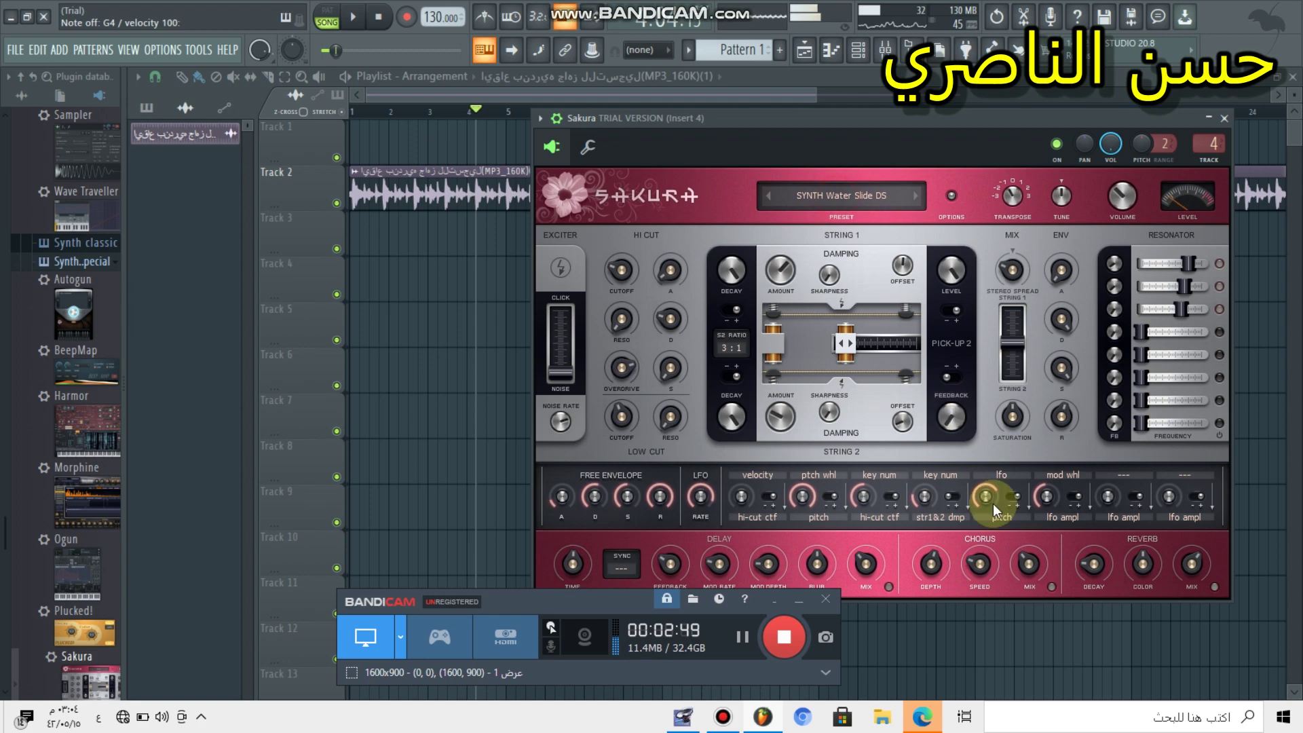
pyautogui.click(792, 385)
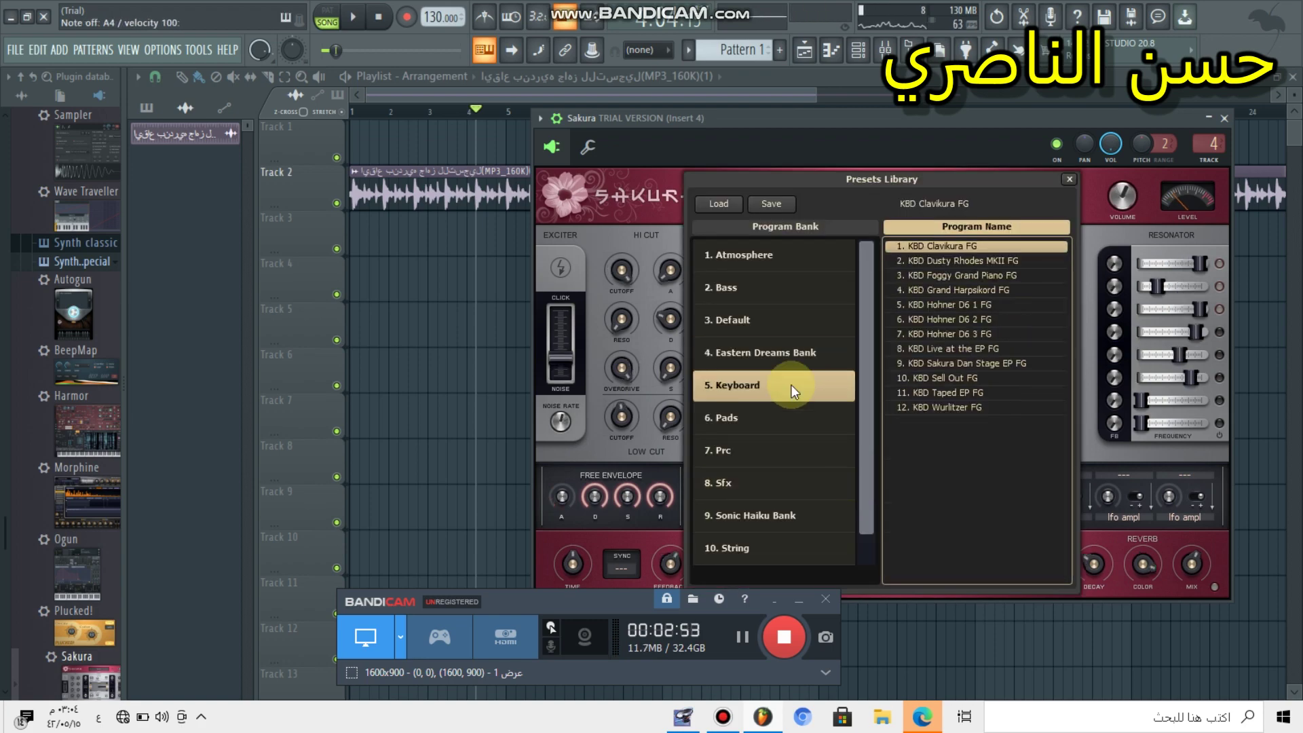
pyautogui.click(950, 261)
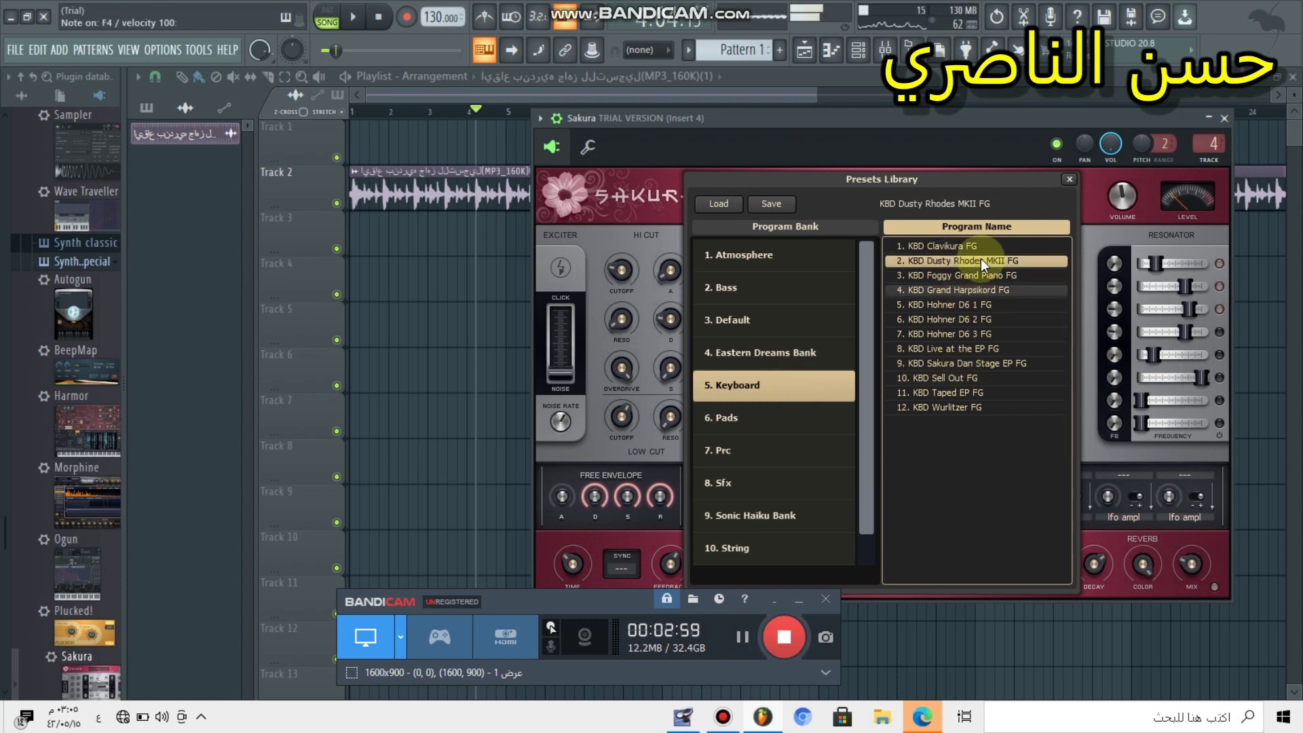
pyautogui.click(993, 318)
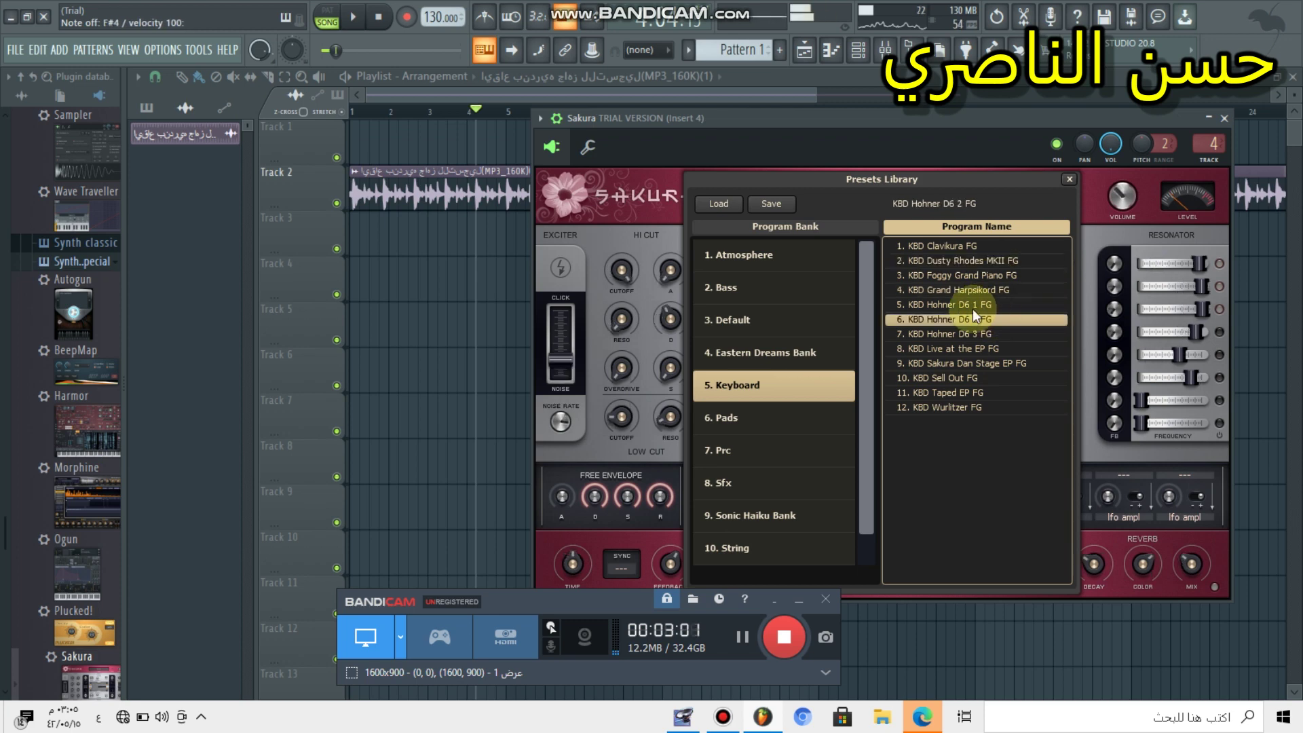
# Step: Try PAD A Kind of Pipe FG from the Pads bank, then return to the Keyboard bank's KBD Hohner D6 2 FG
pyautogui.click(740, 416)
pyautogui.click(966, 275)
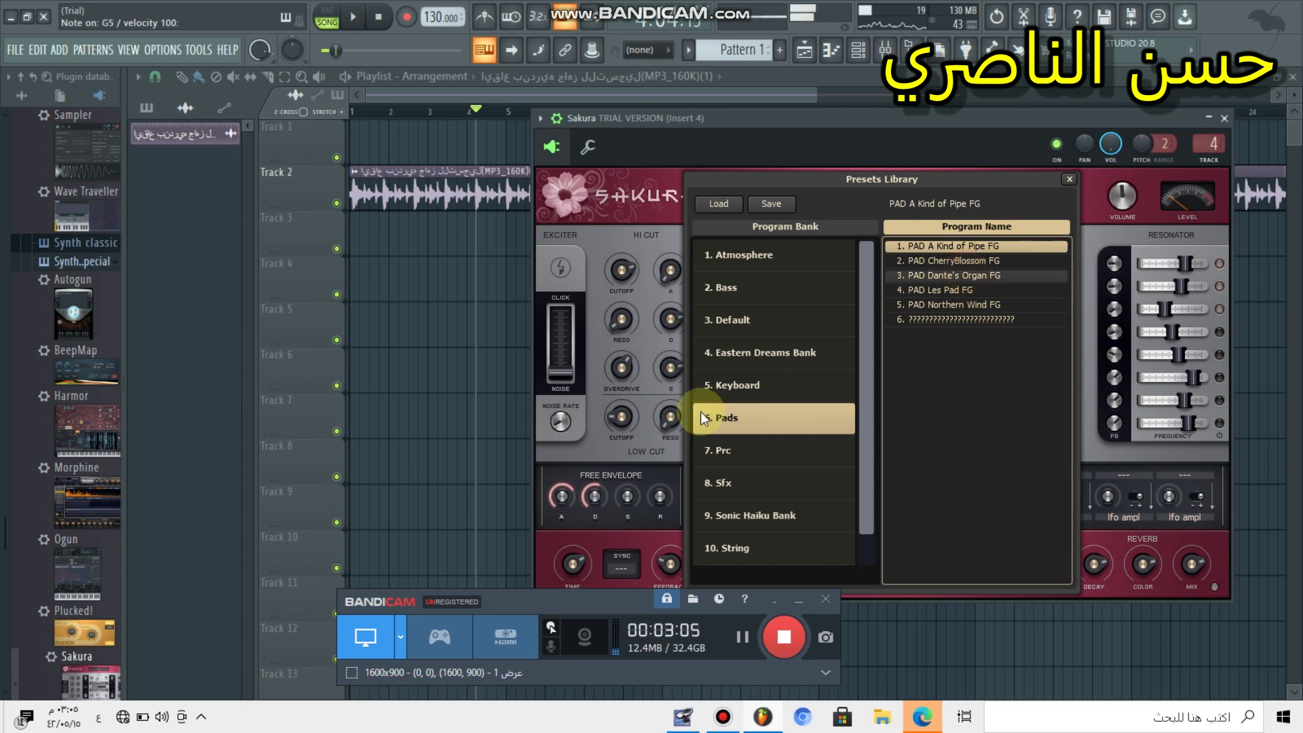
pyautogui.click(1000, 324)
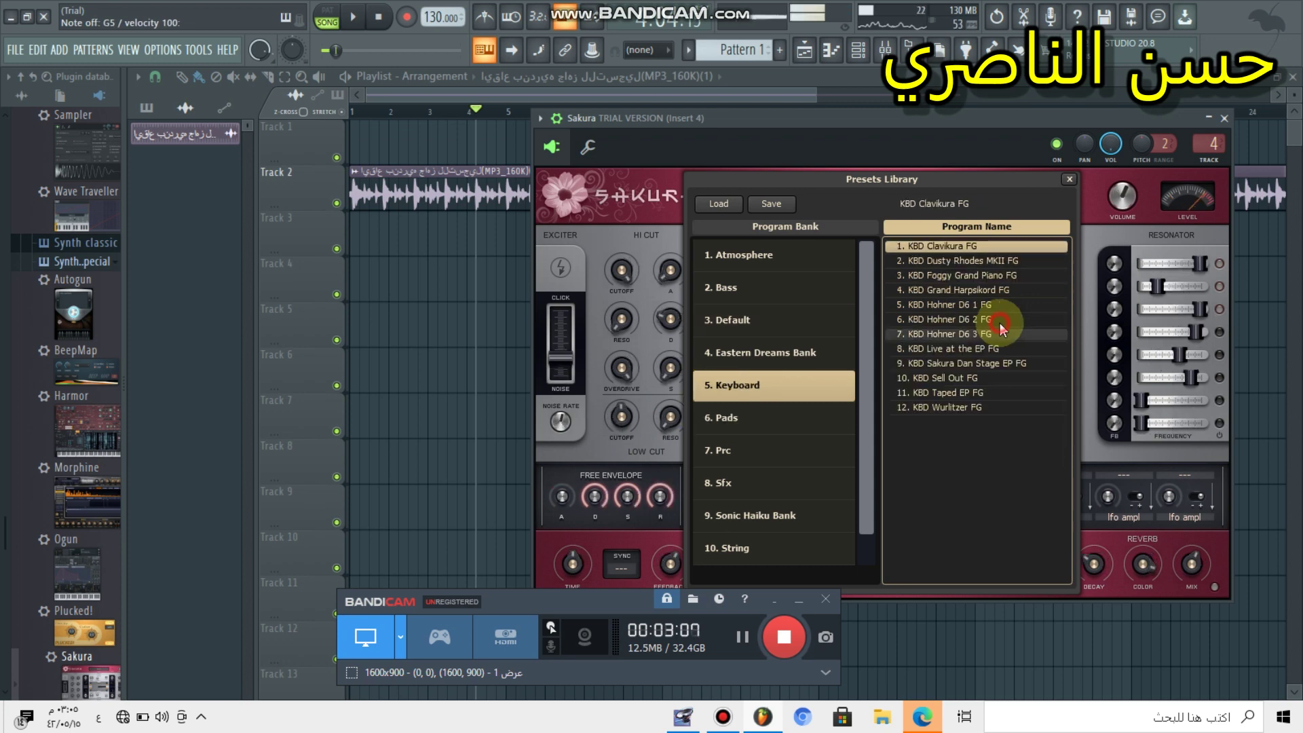
pyautogui.click(1001, 324)
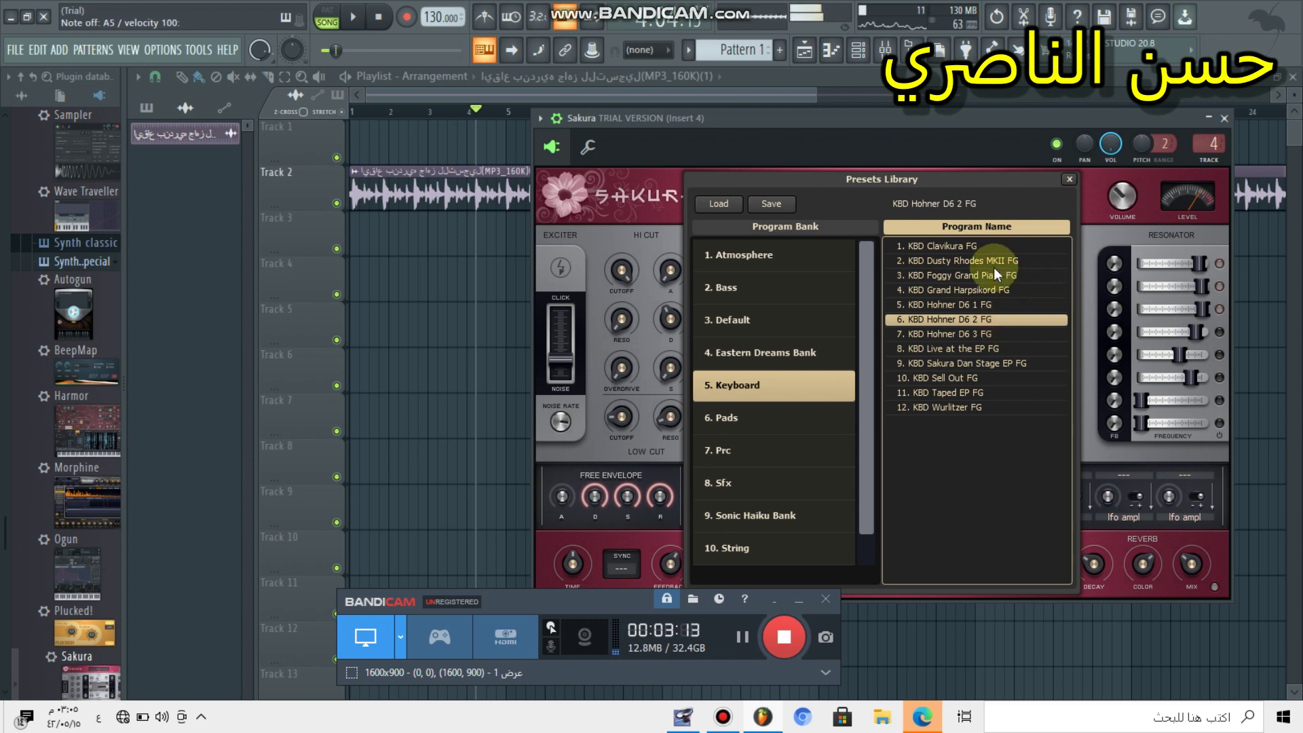
# Step: Audition KBD Sakura Dan Stage EP FG, dismiss the demo notice and reopen the presets library
pyautogui.doubleClick(936, 371)
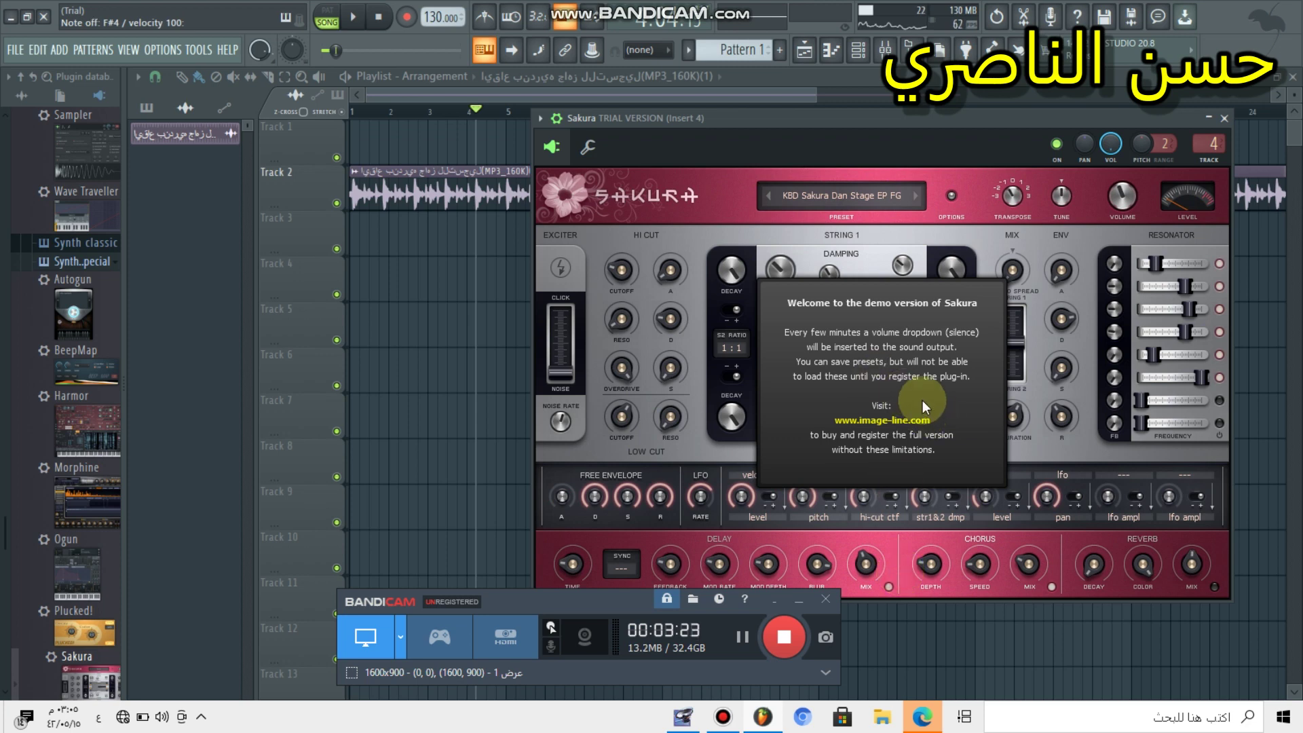
pyautogui.click(1030, 368)
pyautogui.click(819, 195)
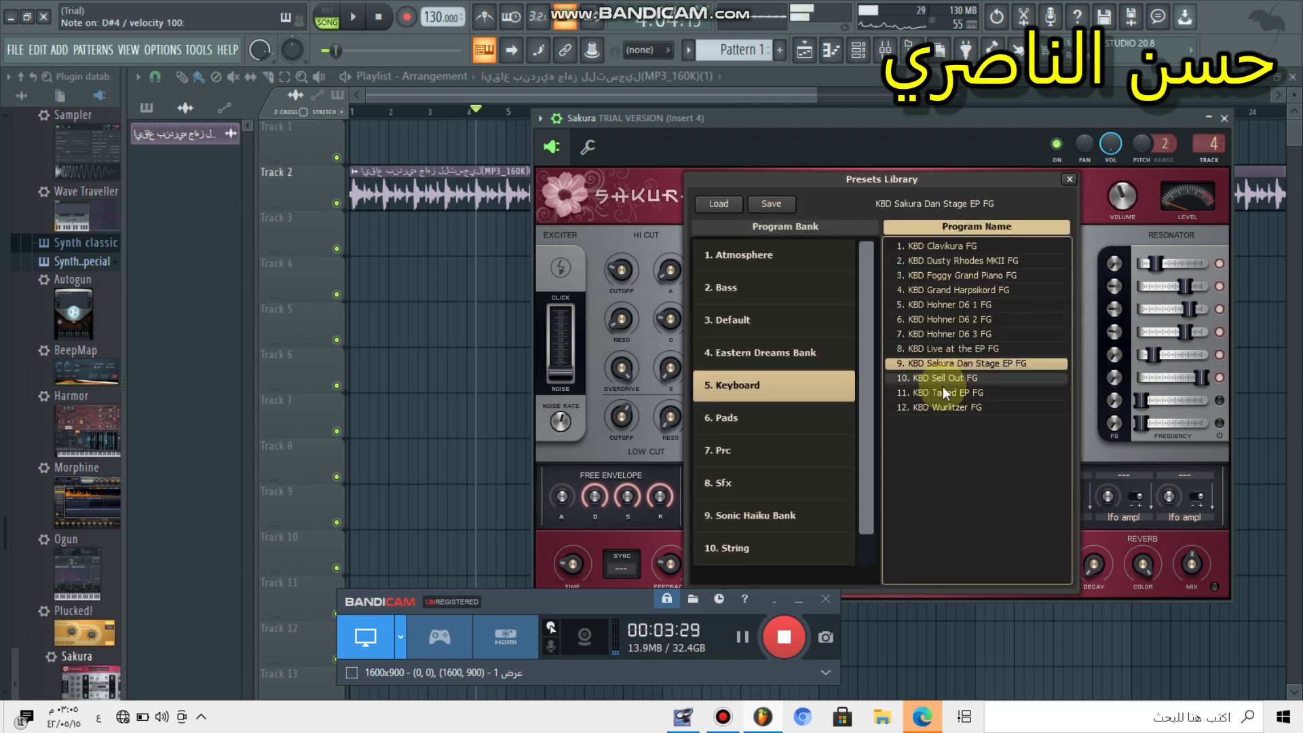
# Step: Audition KBD Taped EP FG and switch to the Pads bank with PAD A Kind of Pipe FG
pyautogui.click(944, 393)
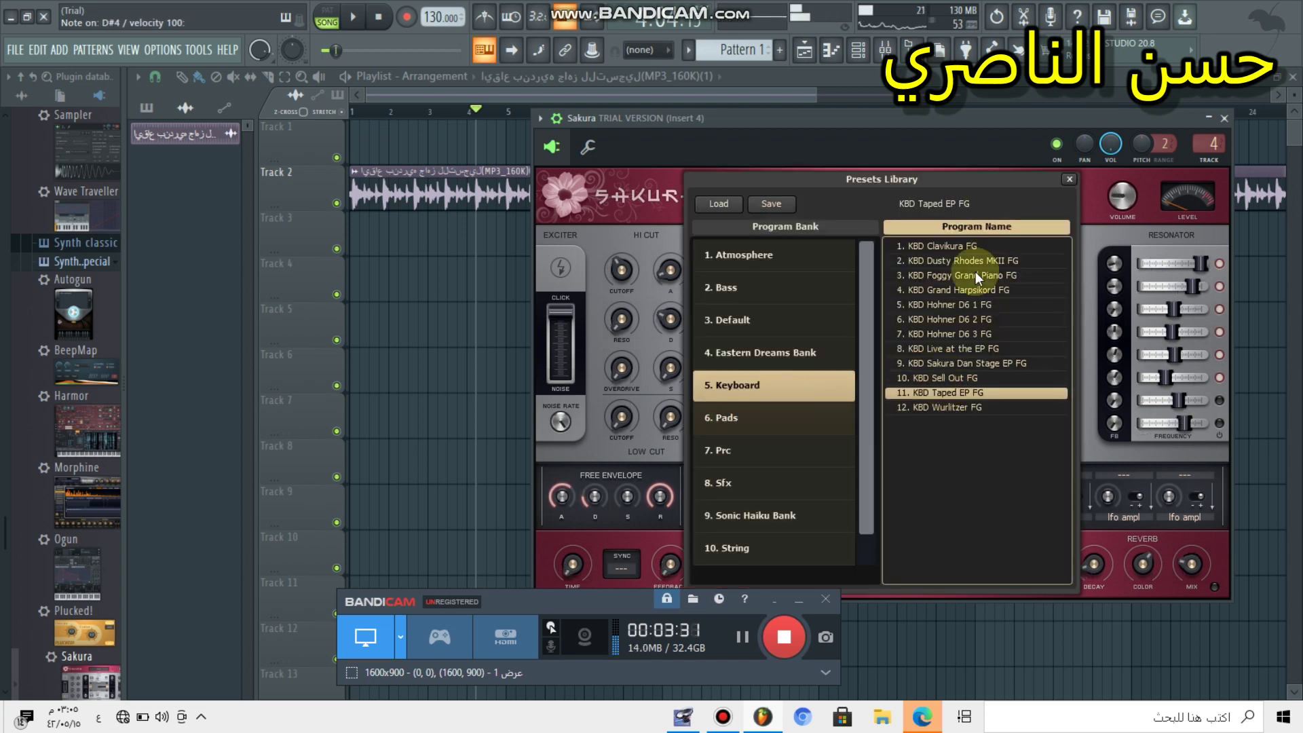
pyautogui.click(723, 417)
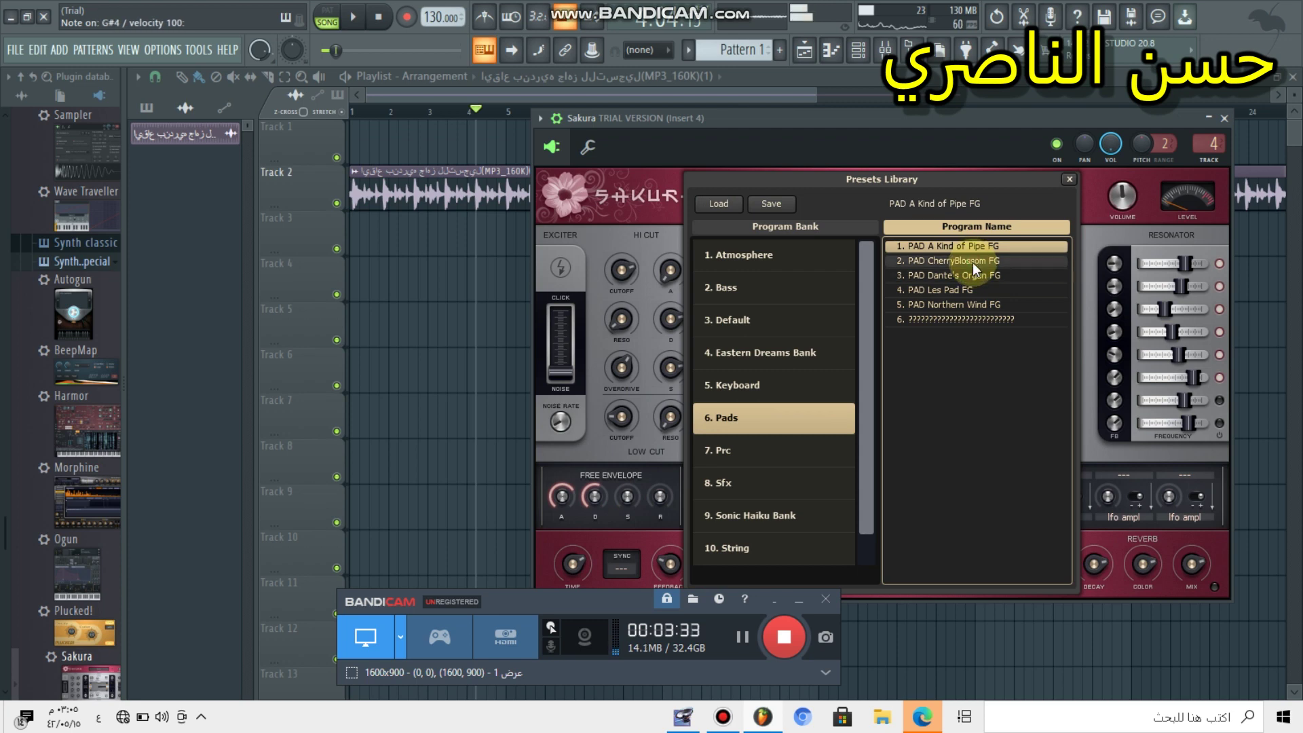
# Step: Audition PAD CherryBlossom FG, PAD Les Pad FG, PAD Northern Wind FG and the sixth, unnamed preset in the Pads bank
pyautogui.click(972, 262)
pyautogui.click(947, 290)
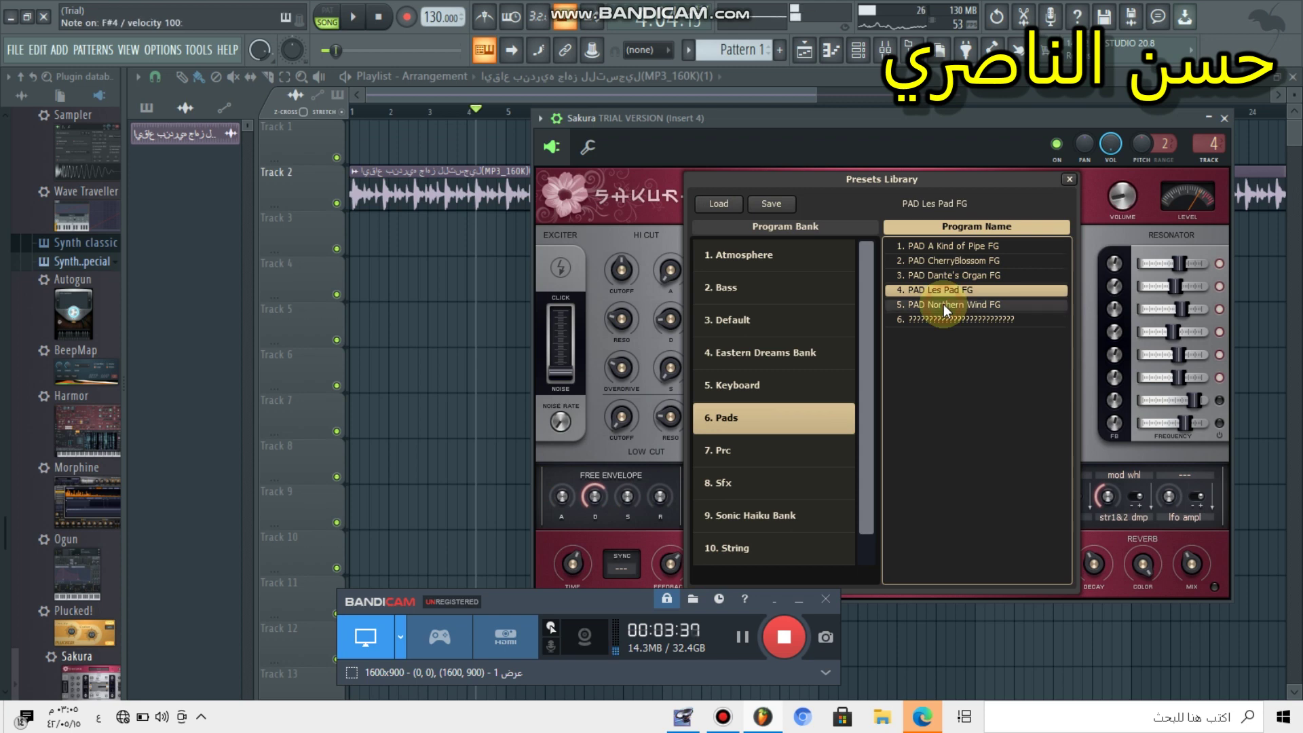
pyautogui.click(943, 304)
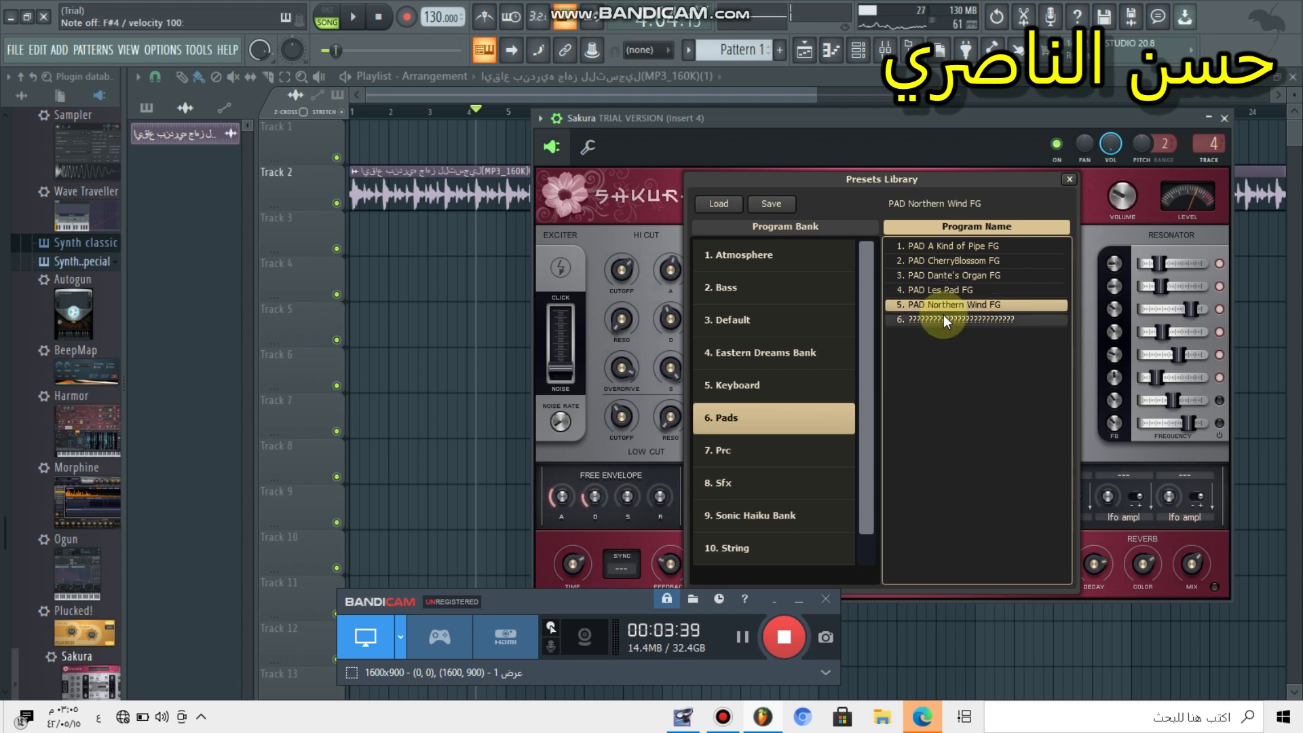
pyautogui.click(944, 318)
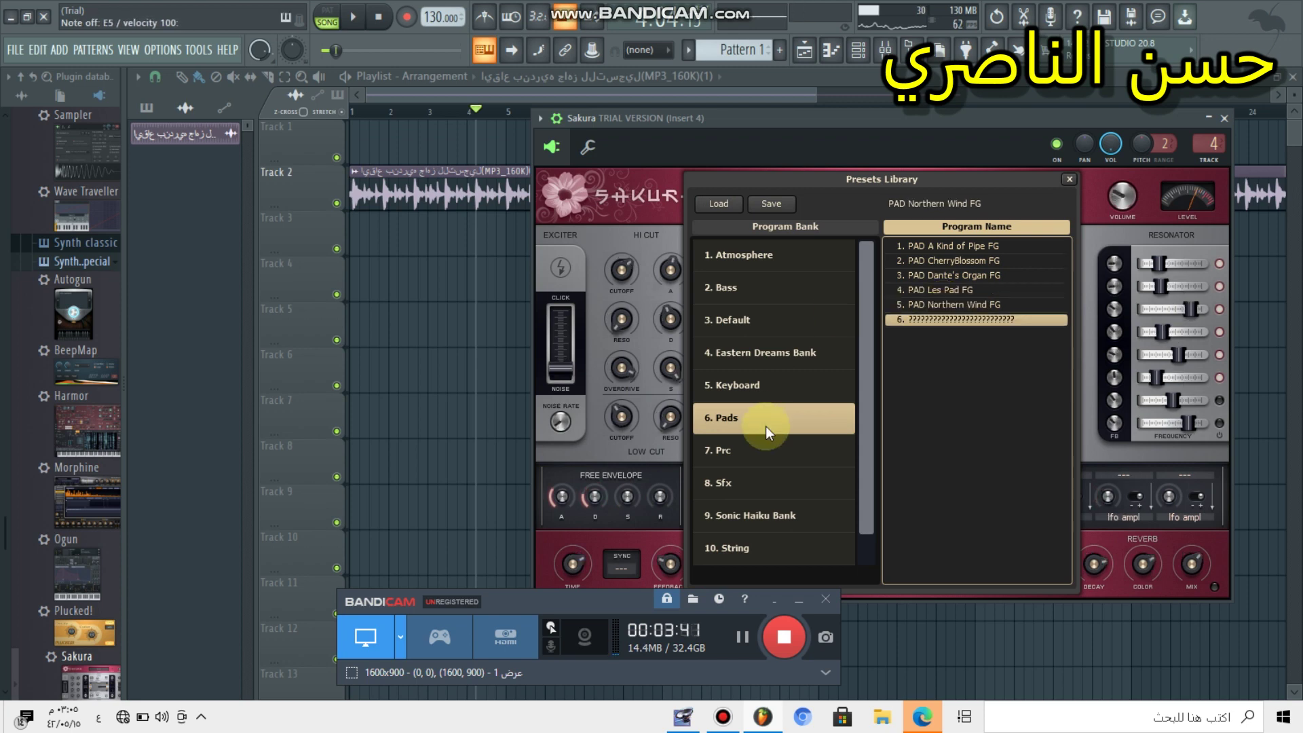
# Step: Audition PRC Analog Kick FG from the Prc bank, then SFX Ice Cube the Great FG from the Sfx bank
pyautogui.click(753, 451)
pyautogui.click(931, 263)
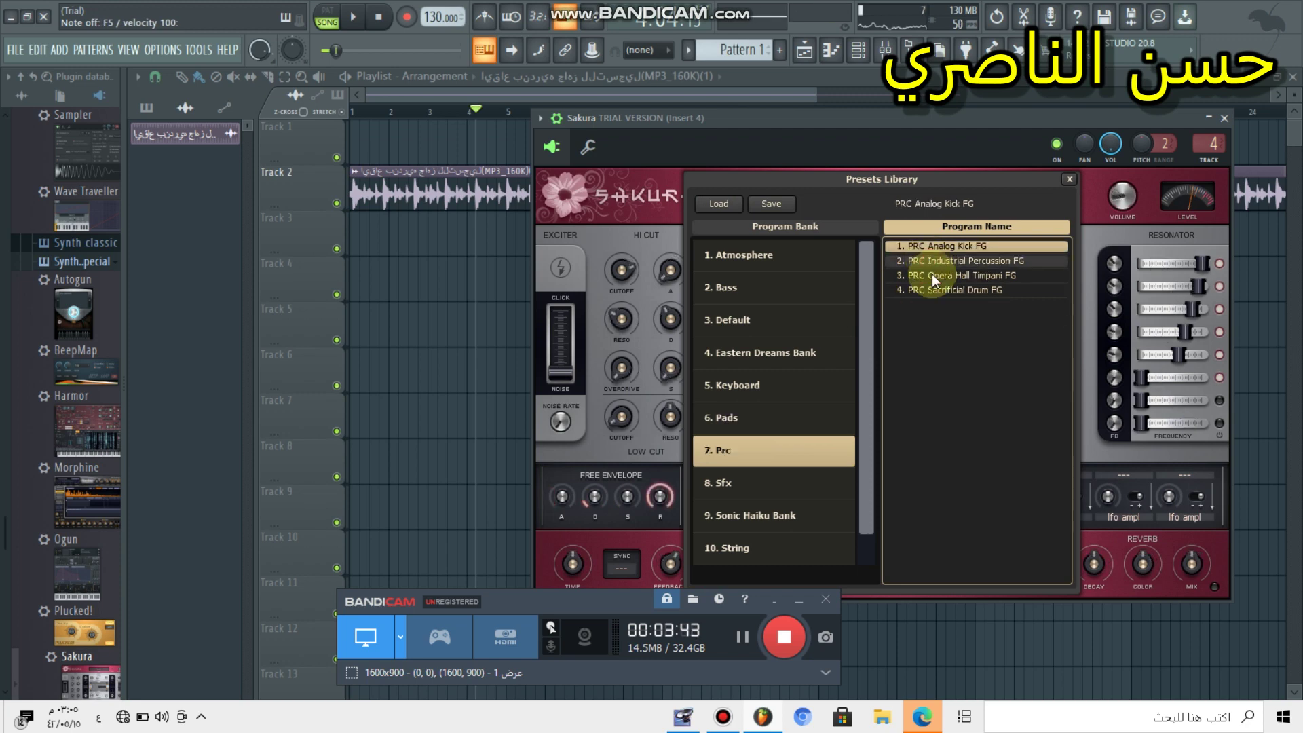
pyautogui.click(752, 482)
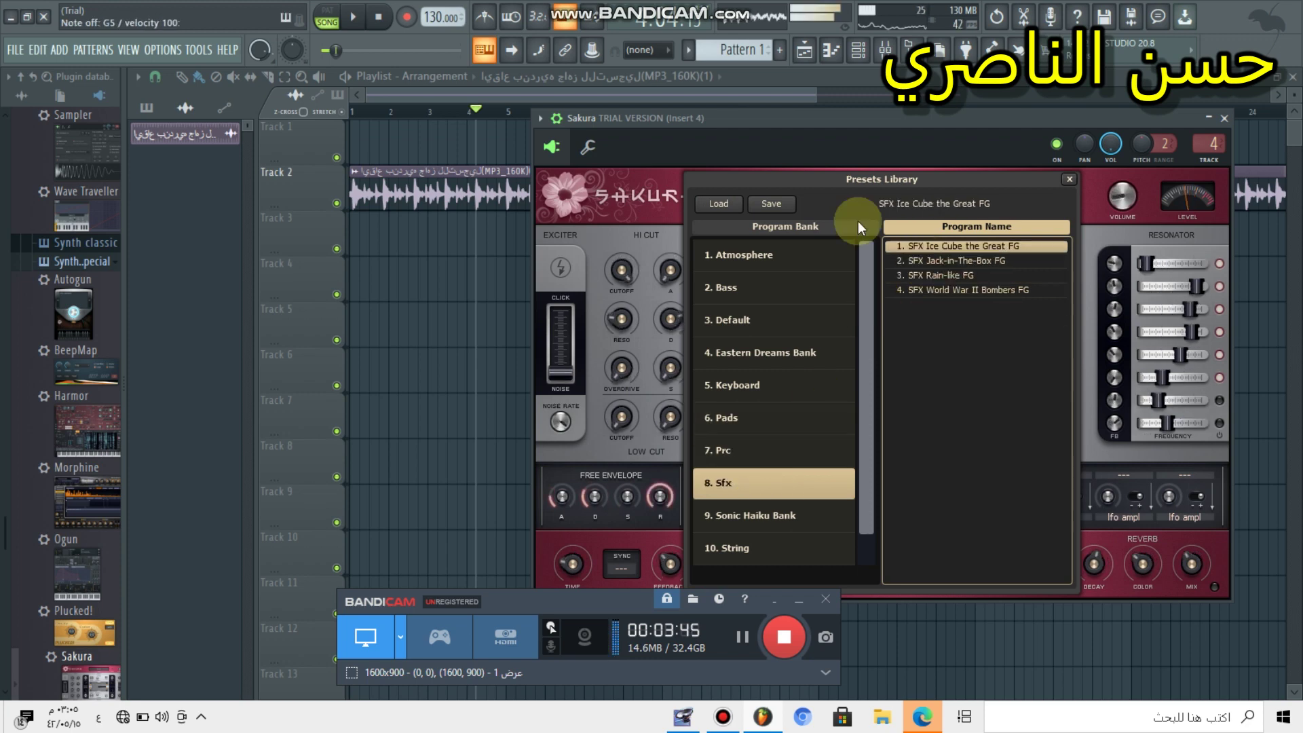
pyautogui.click(872, 184)
pyautogui.click(863, 197)
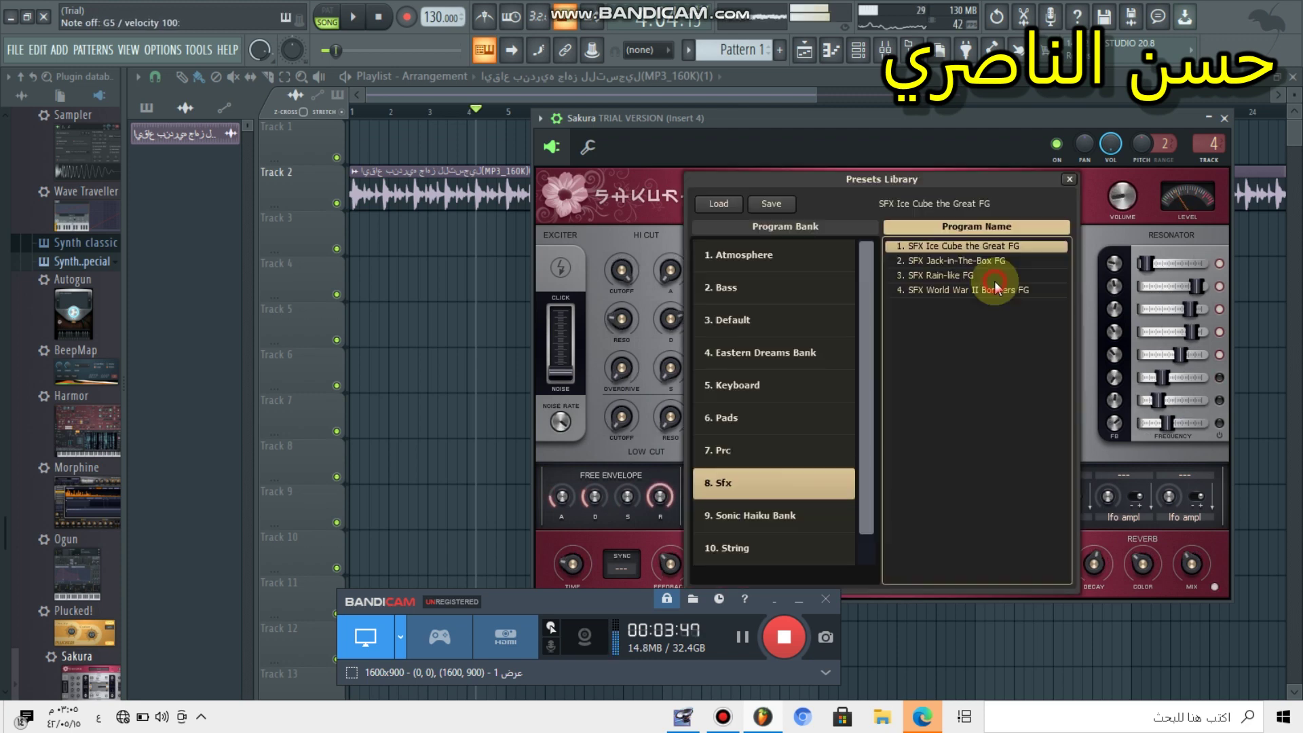
# Step: Audition SFX Rain-like FG and SFX World War II Bombers FG in the Sfx bank
pyautogui.click(993, 278)
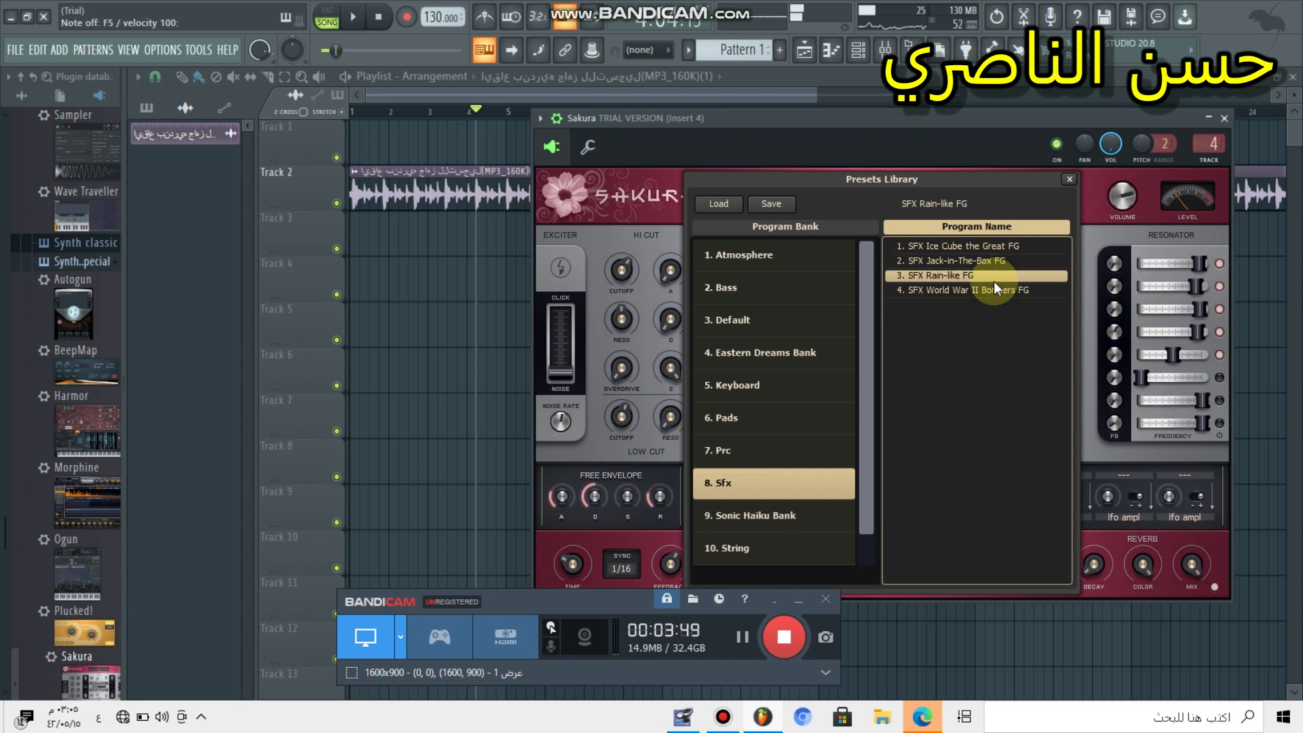
pyautogui.click(988, 288)
pyautogui.click(857, 186)
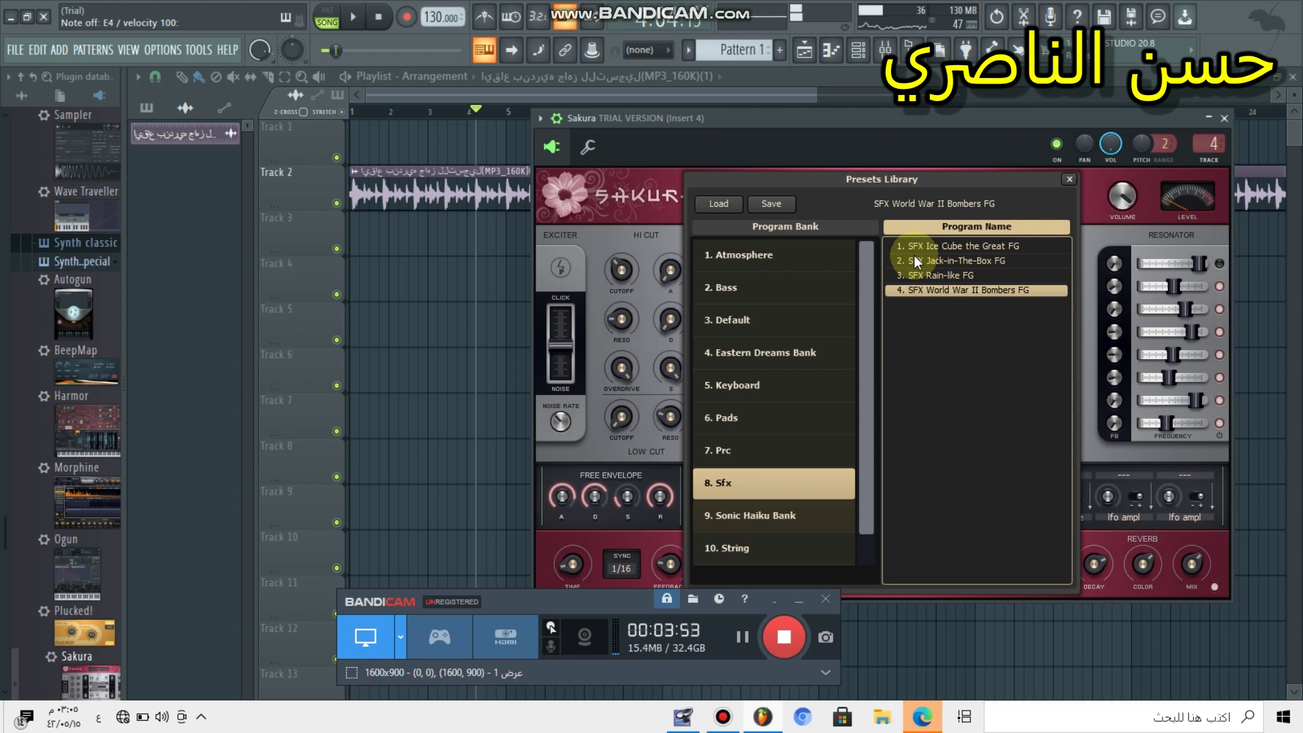
# Step: Switch to the Sonic Haiku Bank and step through its presets from BL Brass Accordian to BL Duck Trumpet
pyautogui.press('Down')
pyautogui.press('Down')
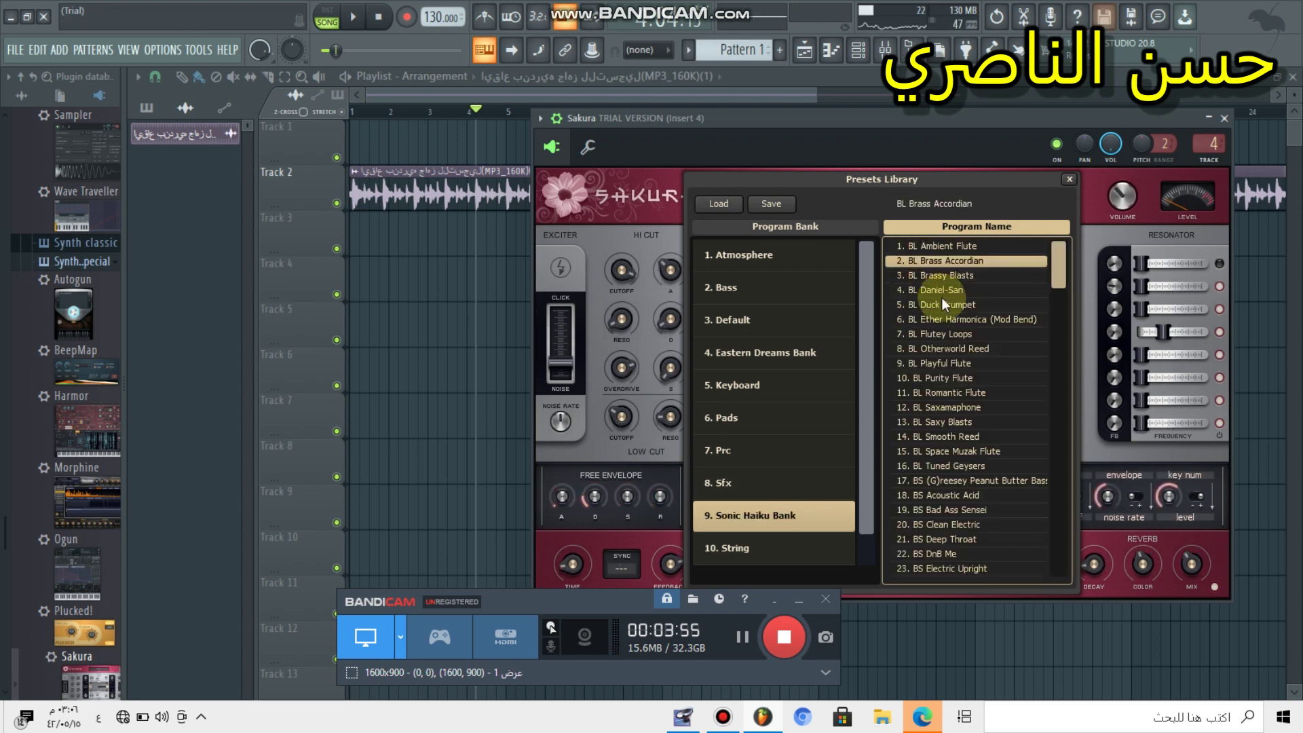
pyautogui.press('Down')
pyautogui.press('Down')
pyautogui.press('Down')
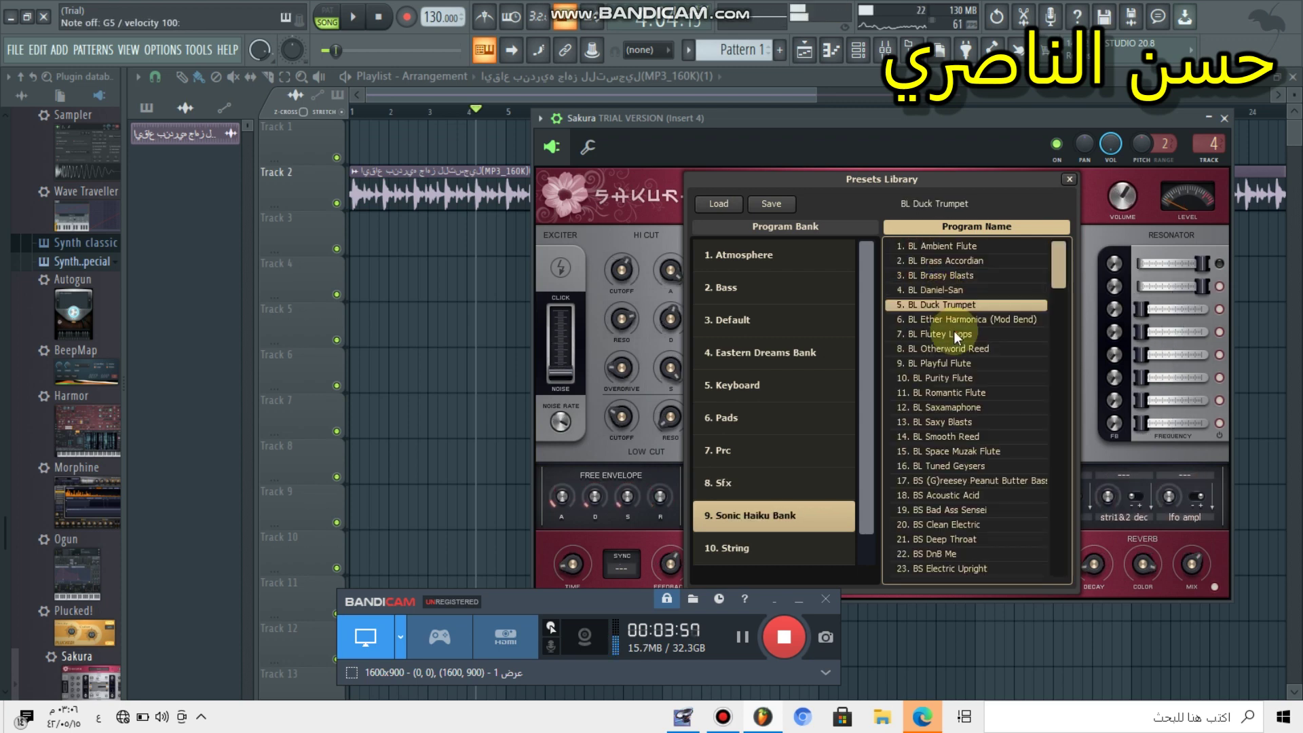
# Step: Audition BL Playful Flute, BL Purity Flute, BL Saxy Blasts and BL Space Muzak Flute in the Sonic Haiku Bank
pyautogui.scroll(-2, 954, 332)
pyautogui.click(956, 334)
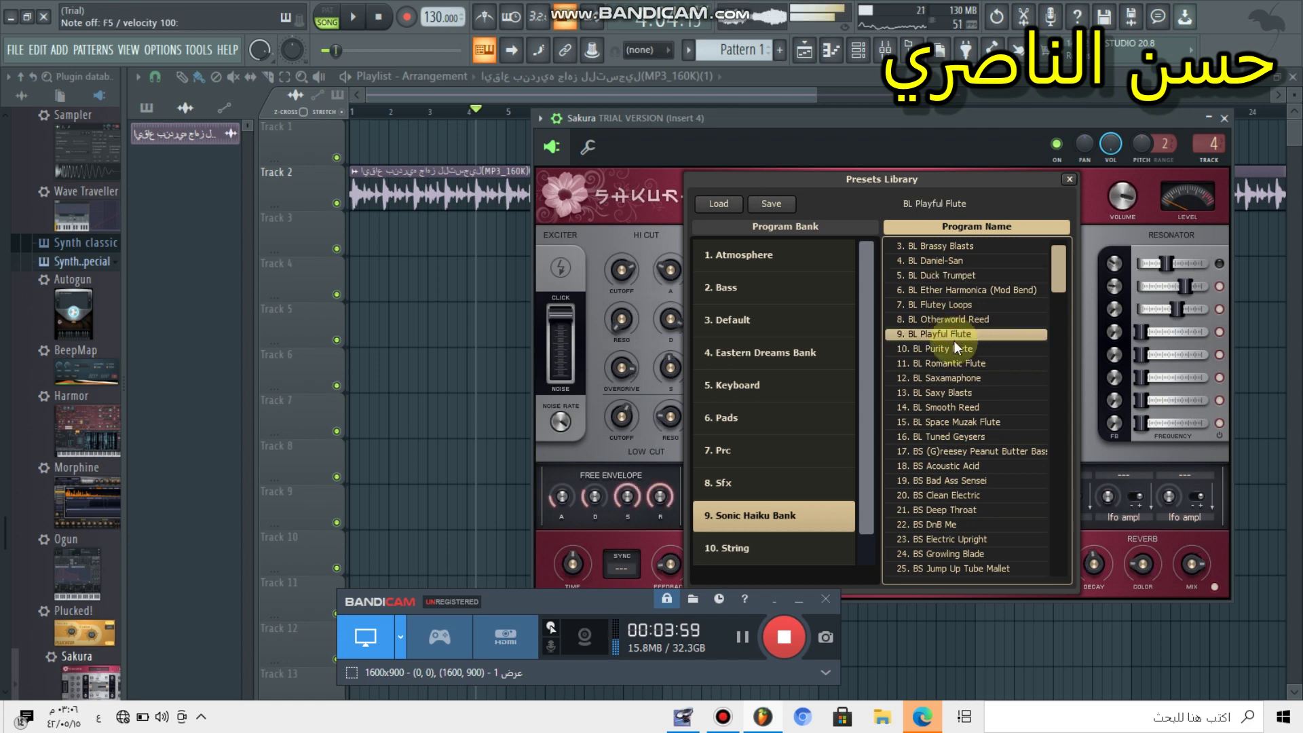
pyautogui.click(959, 349)
pyautogui.scroll(-3, 963, 349)
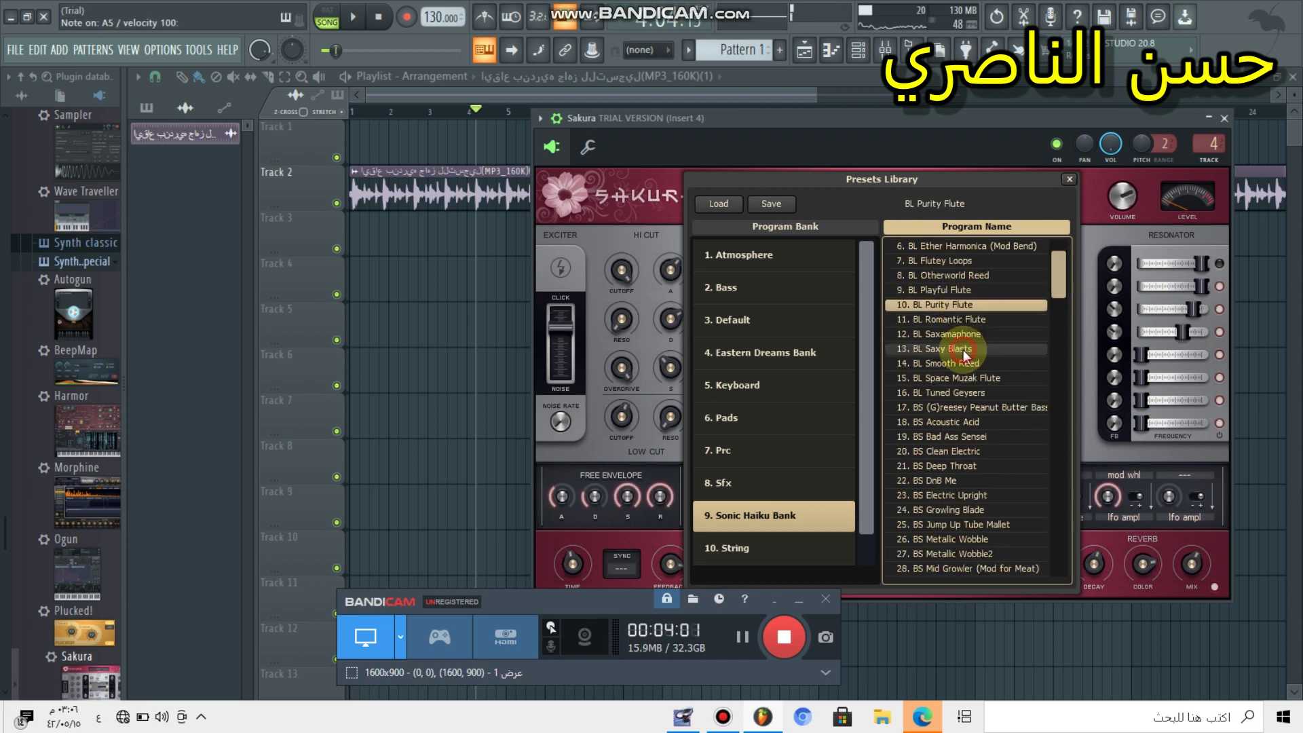
pyautogui.click(964, 351)
pyautogui.scroll(-3, 960, 346)
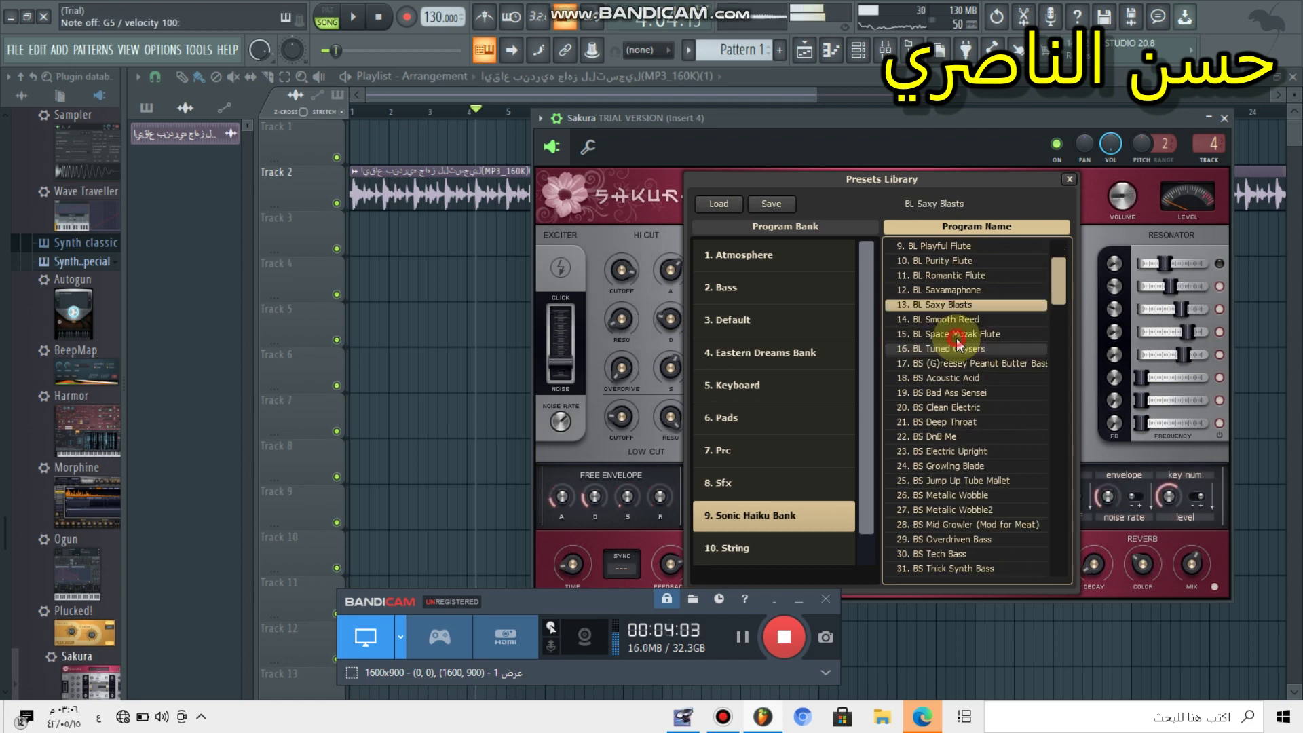
pyautogui.click(958, 334)
# Step: Audition the bass presets BS Acoustic Acid and BS Deep Throat in the Sonic Haiku Bank
pyautogui.scroll(-2, 957, 349)
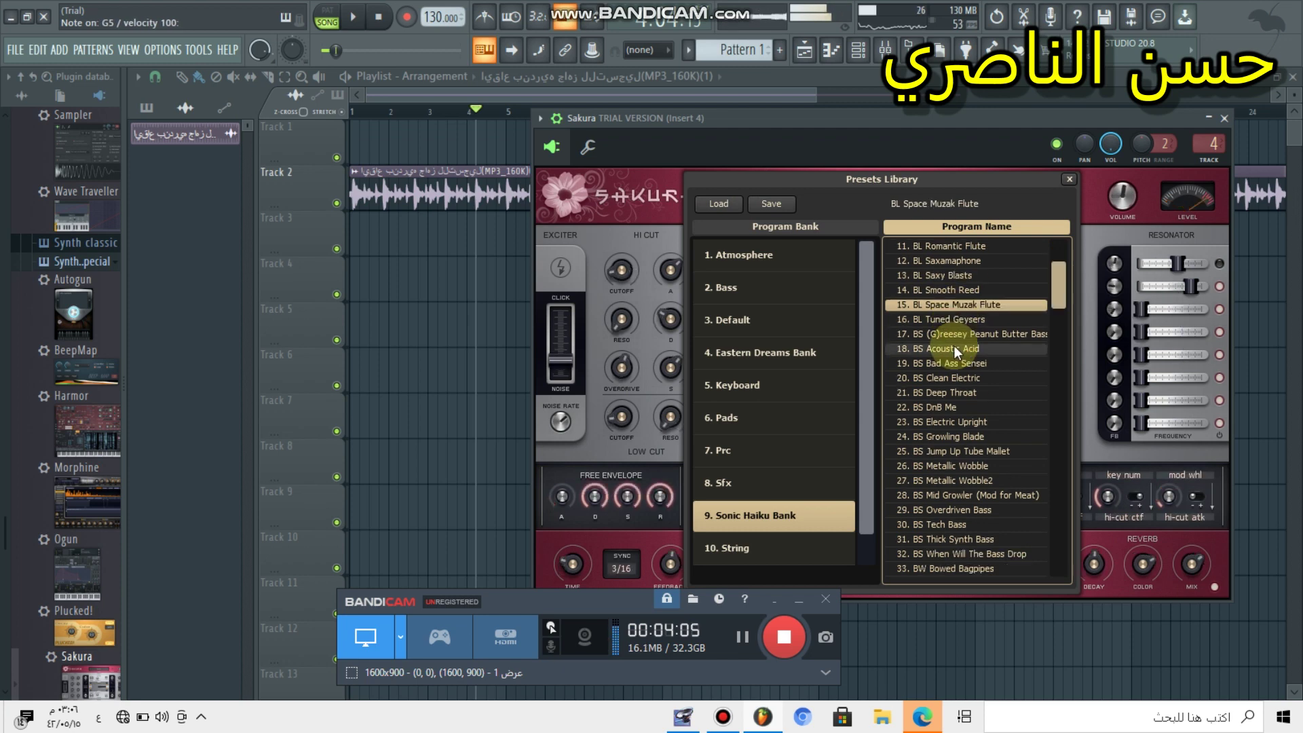
pyautogui.click(956, 349)
pyautogui.scroll(-2, 953, 346)
pyautogui.click(954, 360)
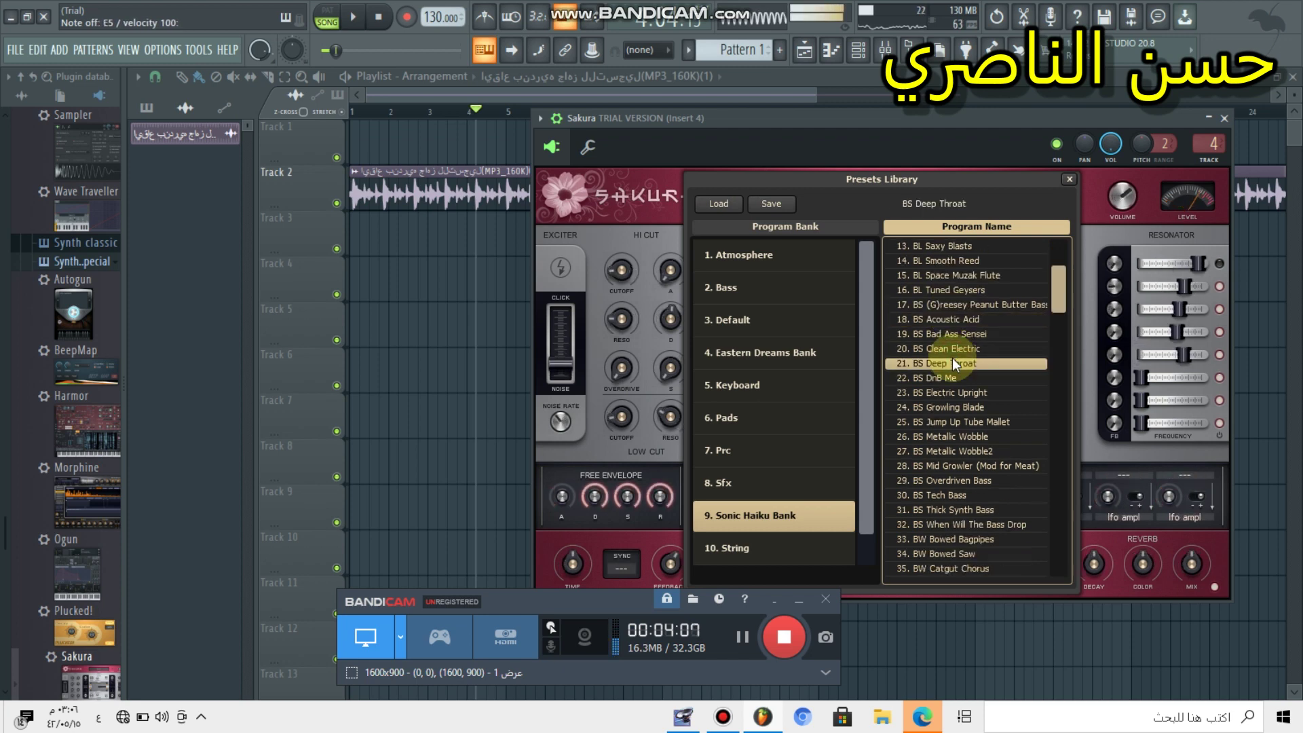
# Step: Audition BS Jump Up Tube Mallet and BS Metallic Wobble2 in the Sonic Haiku Bank
pyautogui.scroll(-3, 952, 358)
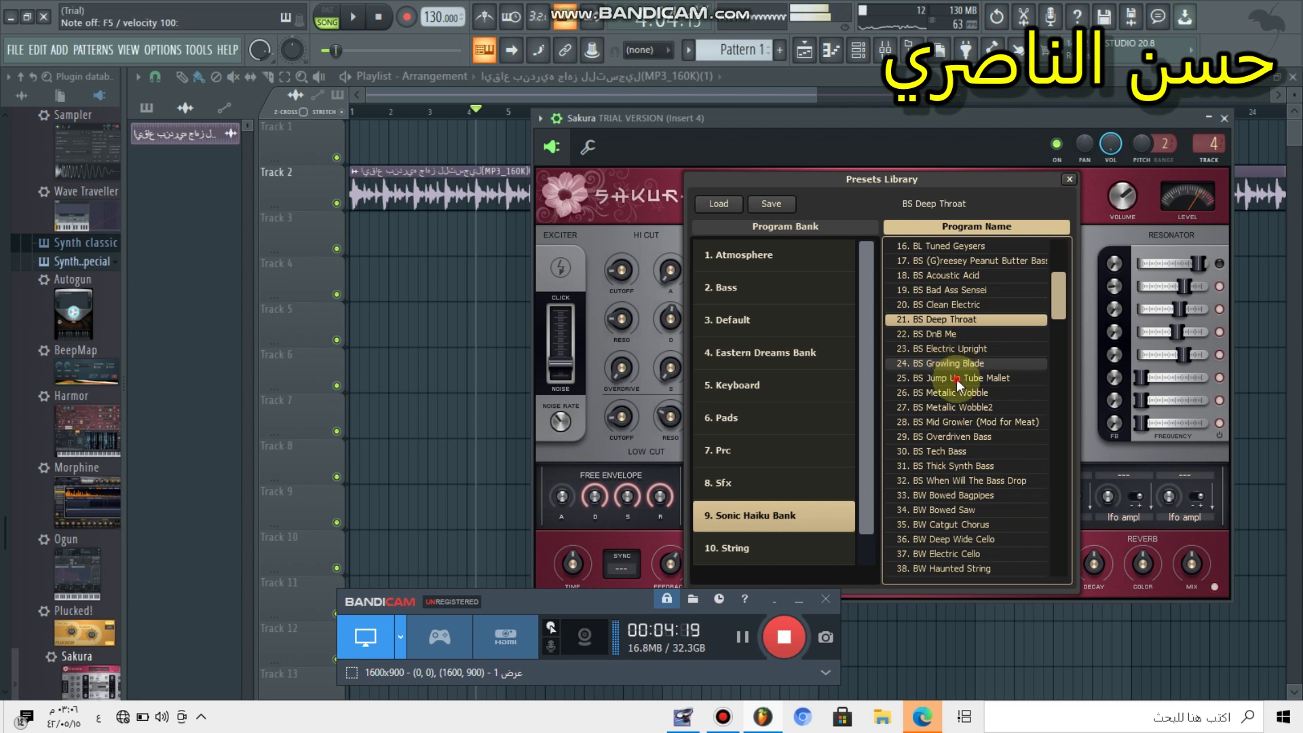
pyautogui.click(956, 379)
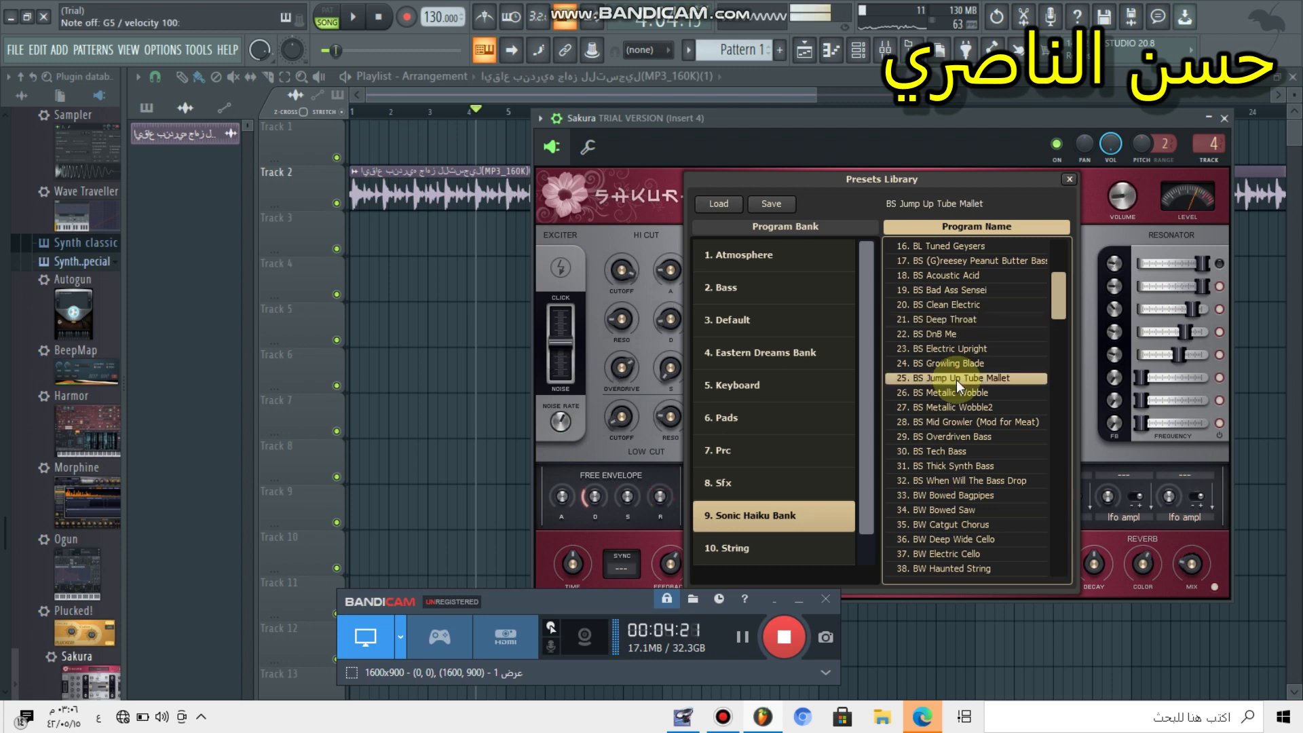
pyautogui.scroll(-1, 956, 380)
pyautogui.click(957, 380)
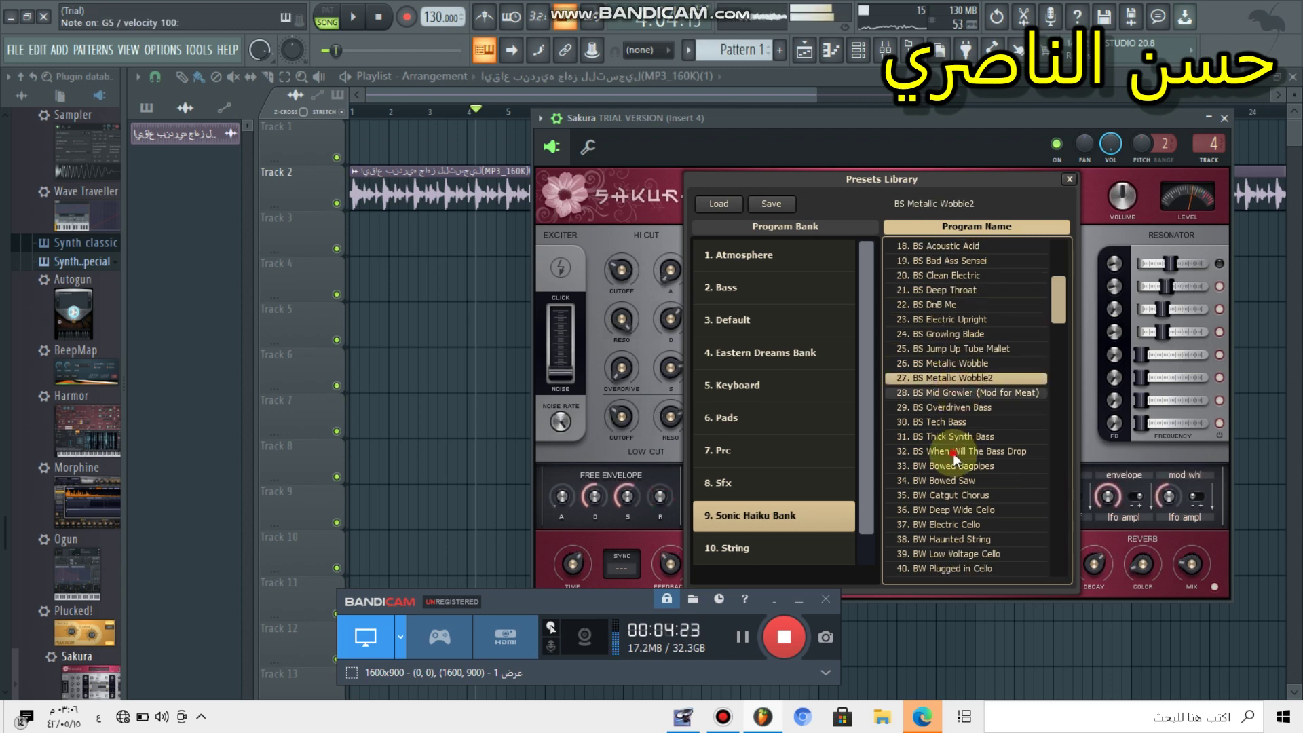
# Step: Audition BS Mid Growler (Mod for Meat), BS When Will The Bass Drop and BW Bowed Bagpipes
pyautogui.click(953, 394)
pyautogui.click(954, 453)
pyautogui.scroll(-1, 953, 454)
pyautogui.click(951, 453)
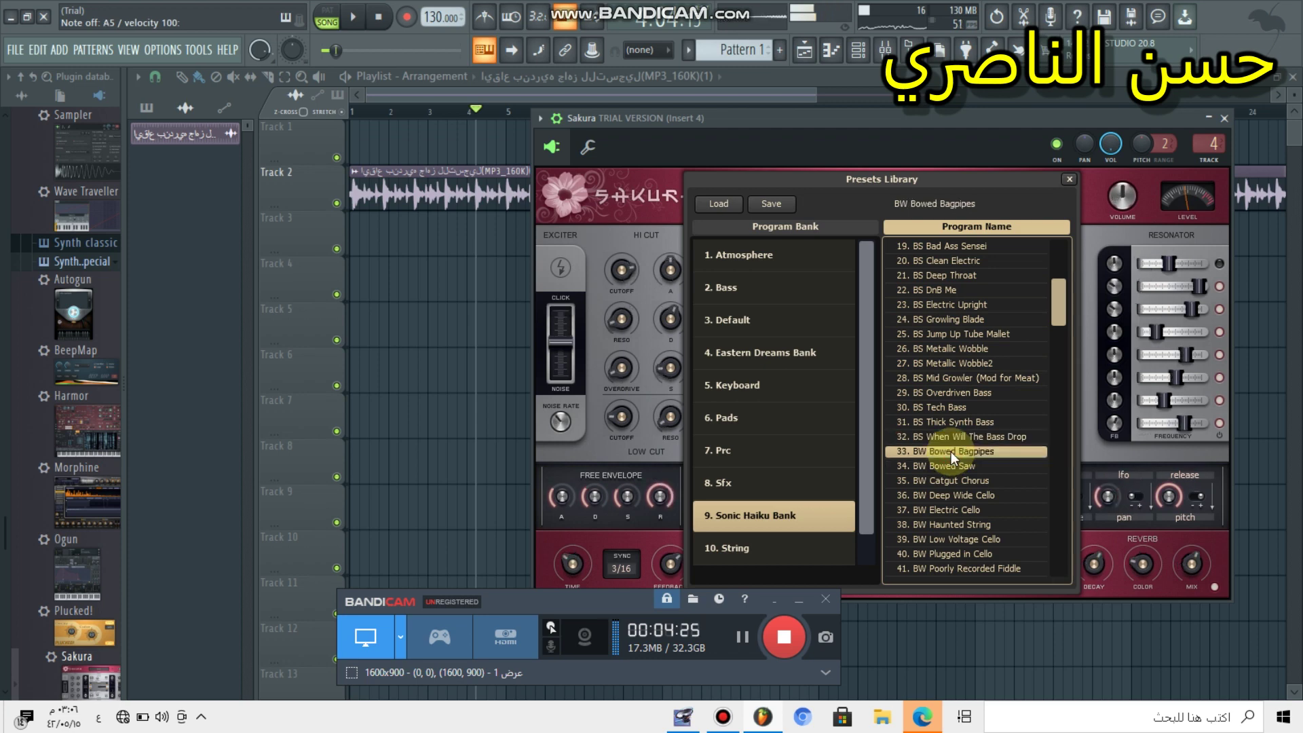
# Step: Play several more notes with the BW Bowed Bagpipes preset to demonstrate its sound
pyautogui.scroll(-1, 947, 447)
pyautogui.scroll(-1, 943, 442)
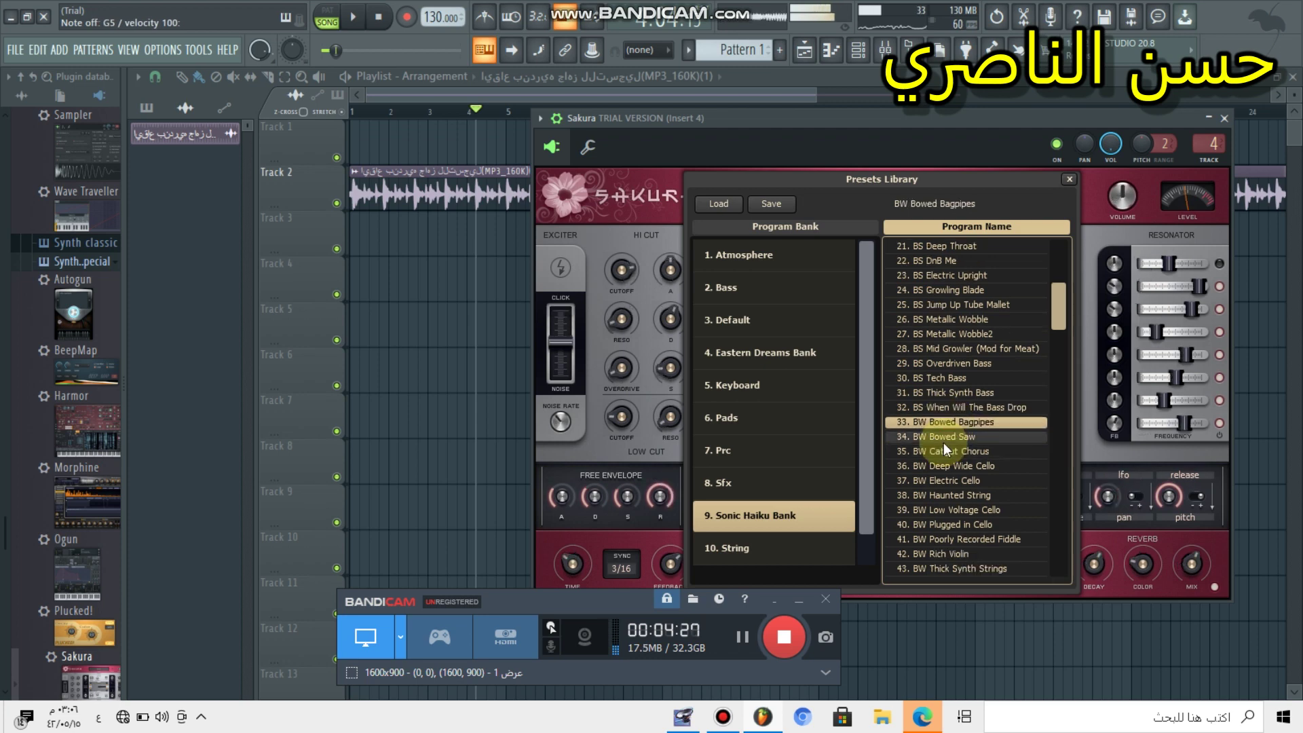
pyautogui.press('v')
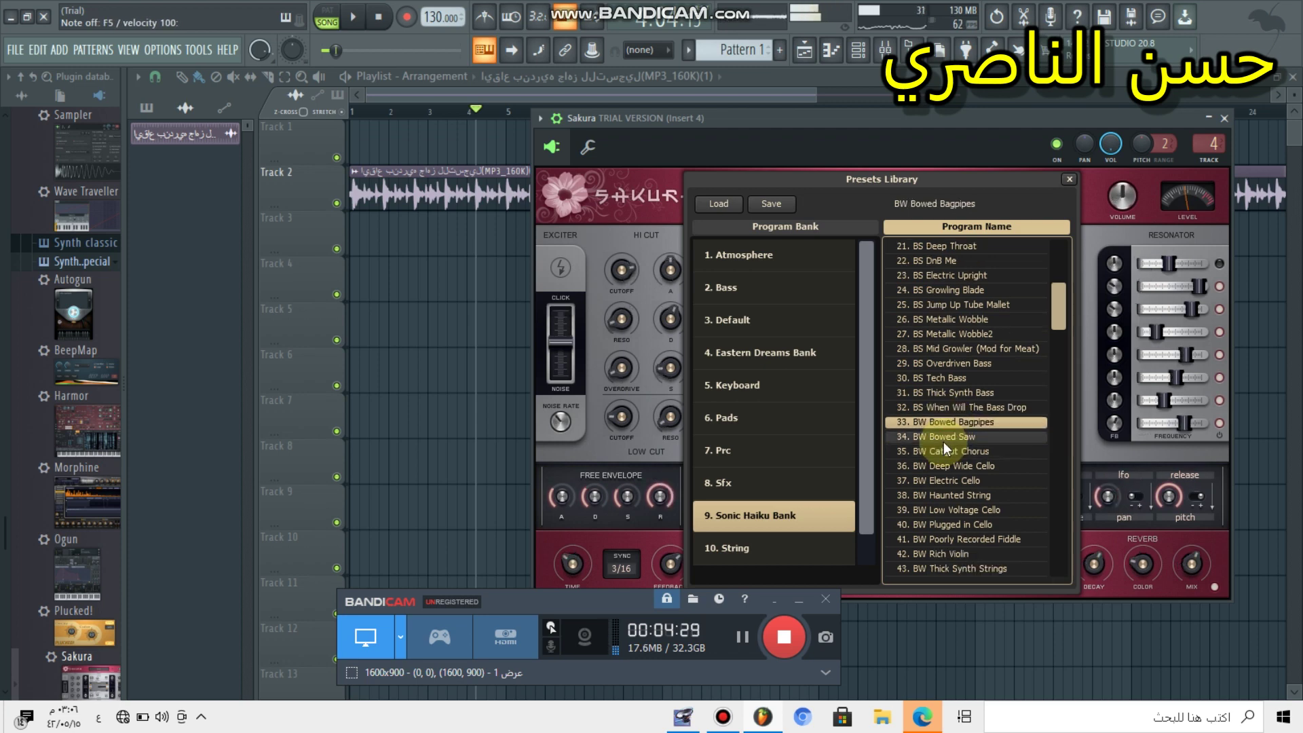
pyautogui.press('x')
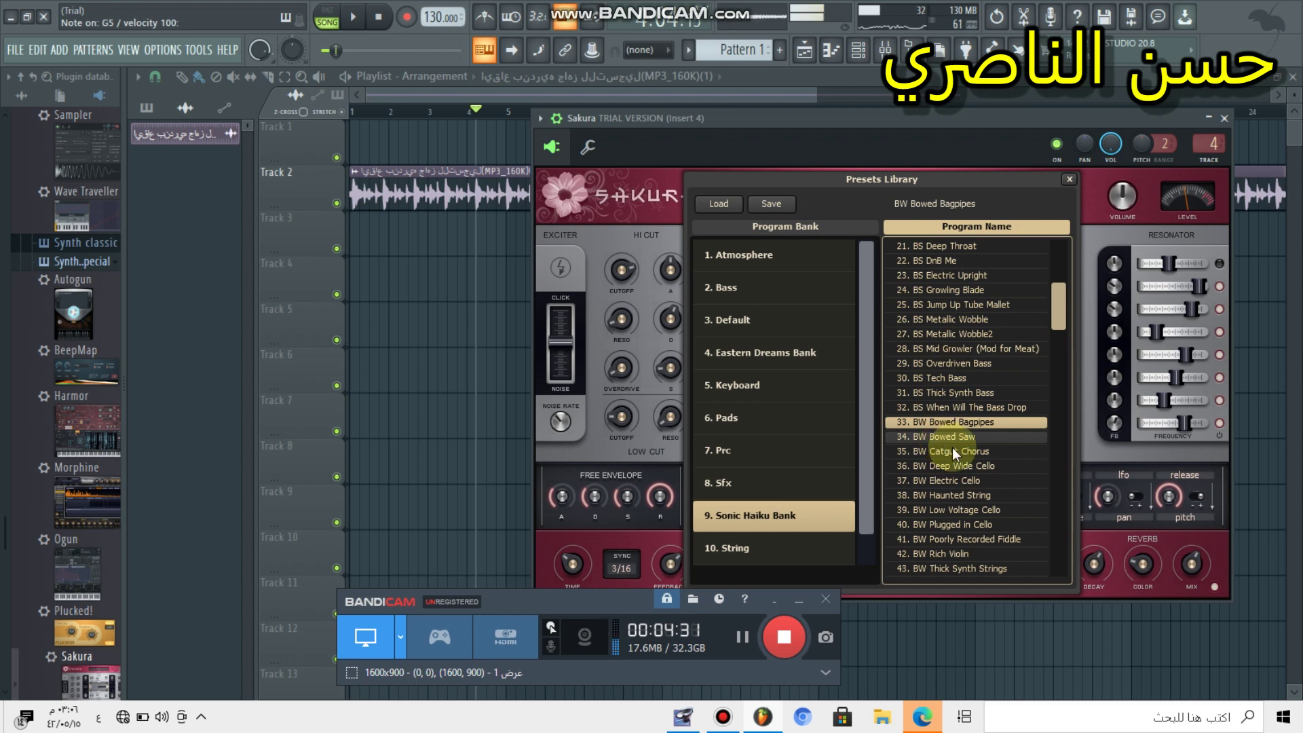
pyautogui.press('n')
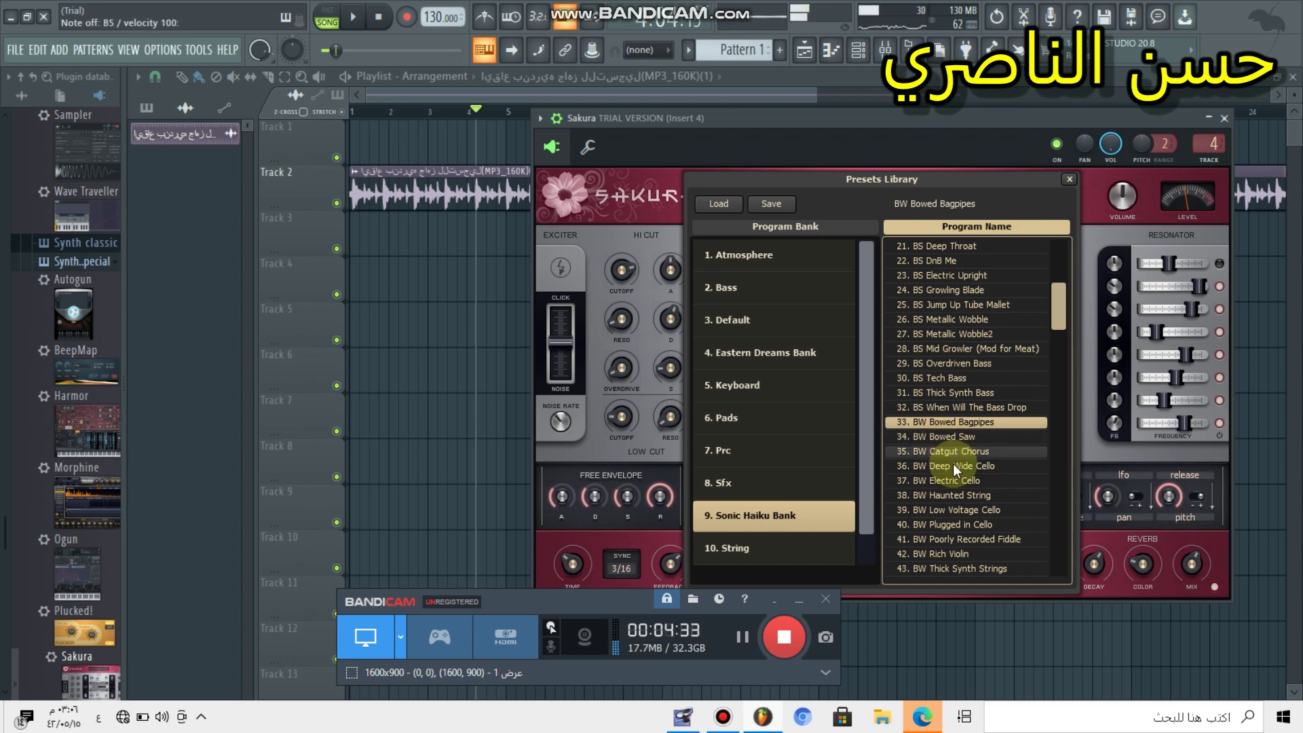
# Step: Load BW Deep Wide Cello and BW Haunted String in turn and play notes with each
pyautogui.click(955, 465)
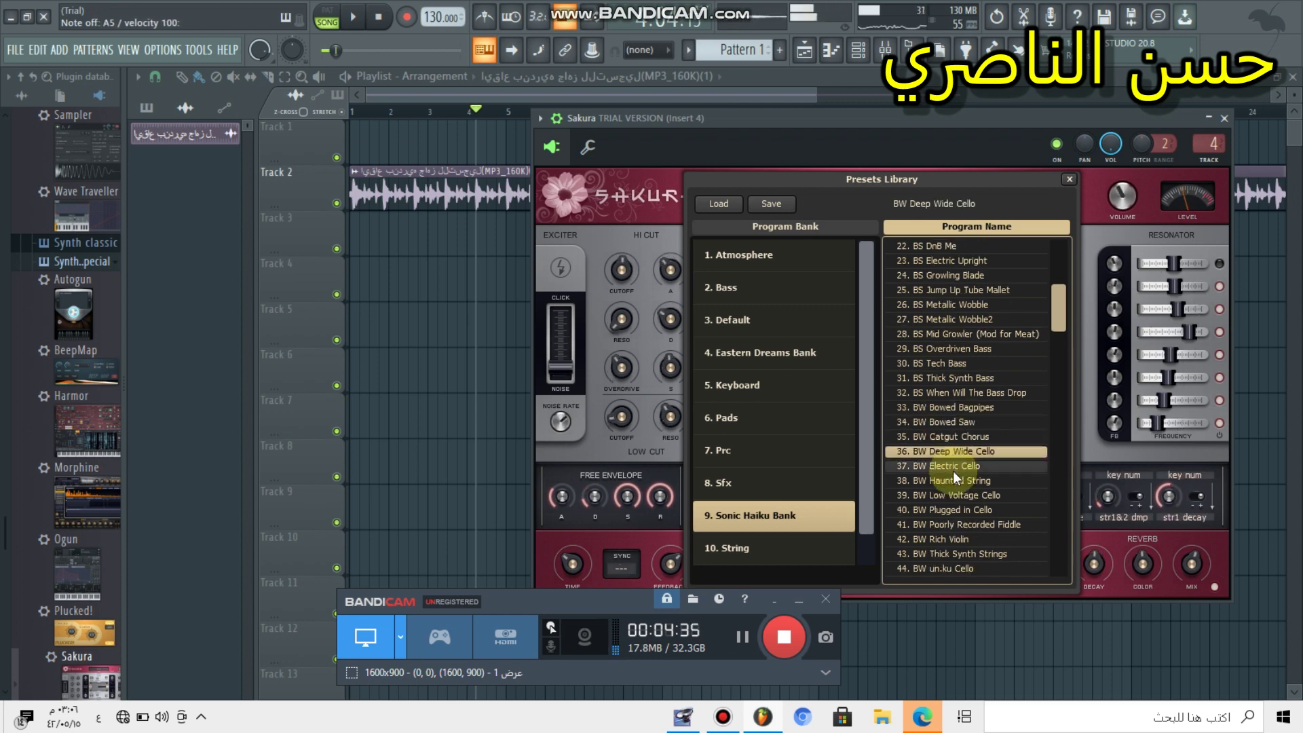
pyautogui.press('b')
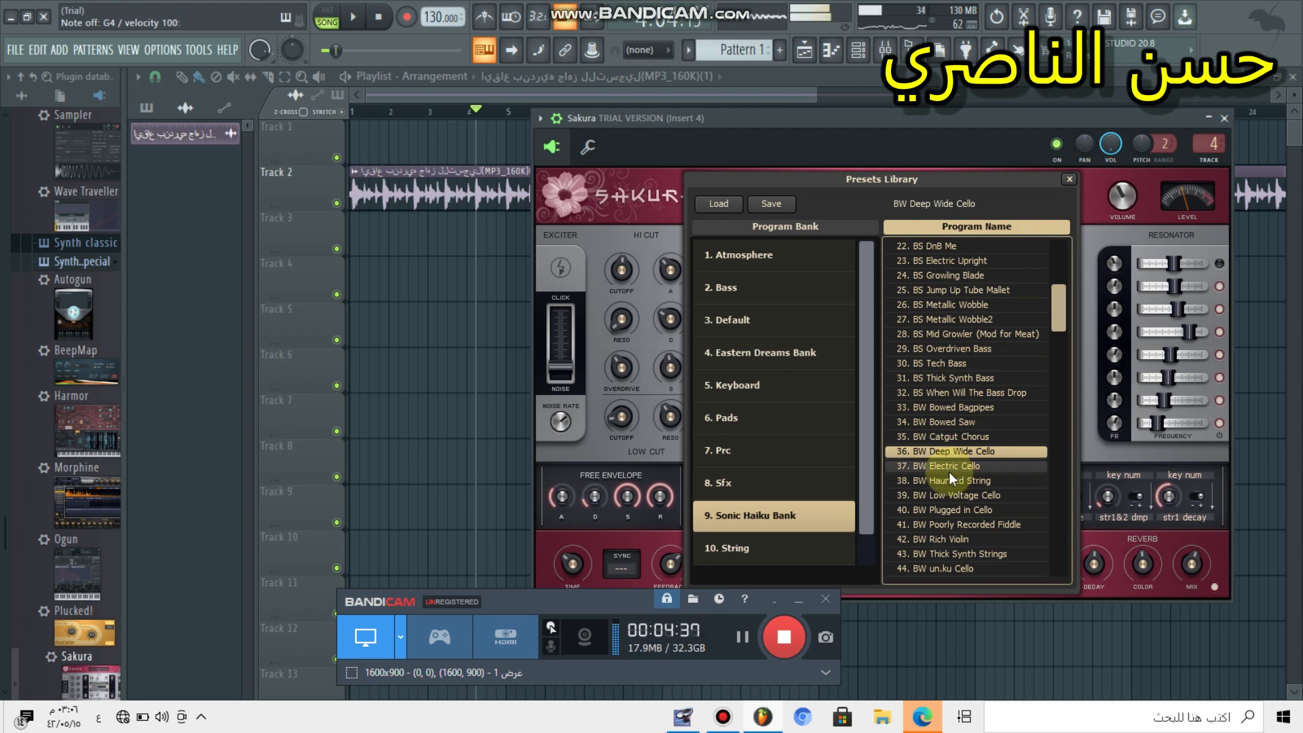
pyautogui.click(951, 480)
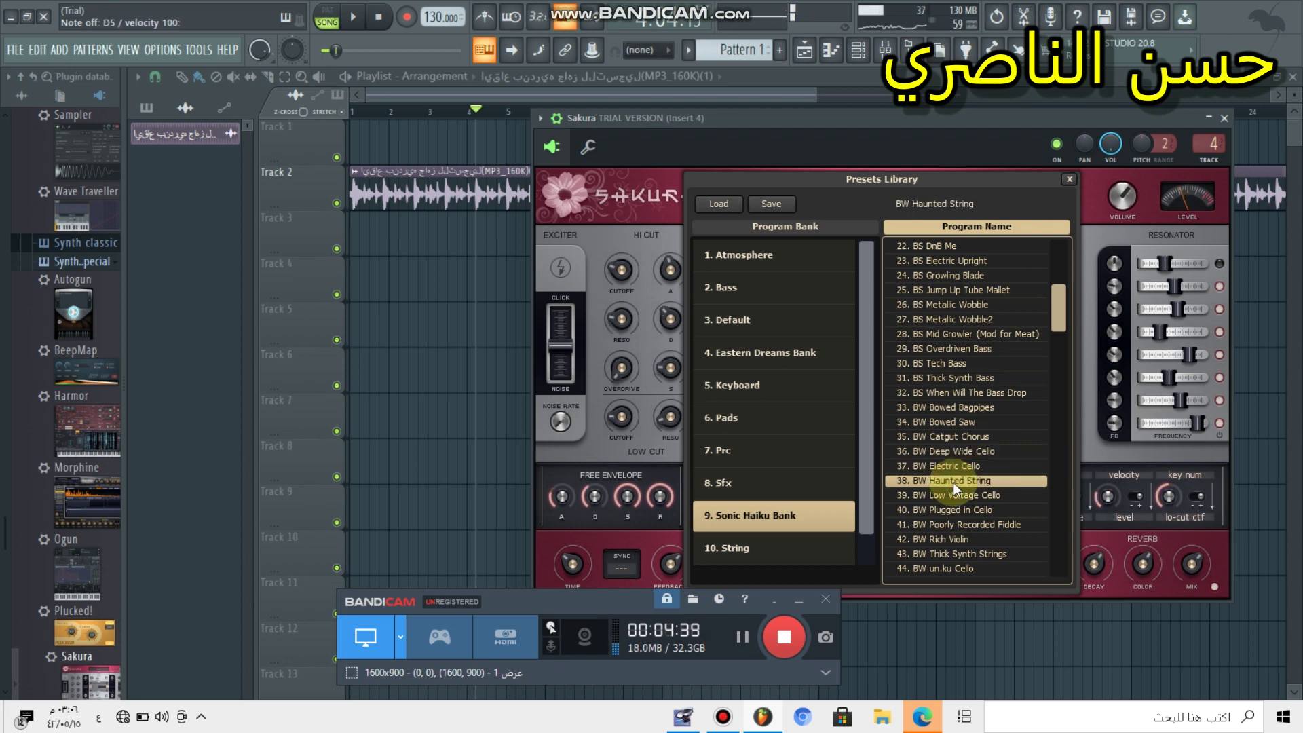
pyautogui.press('c')
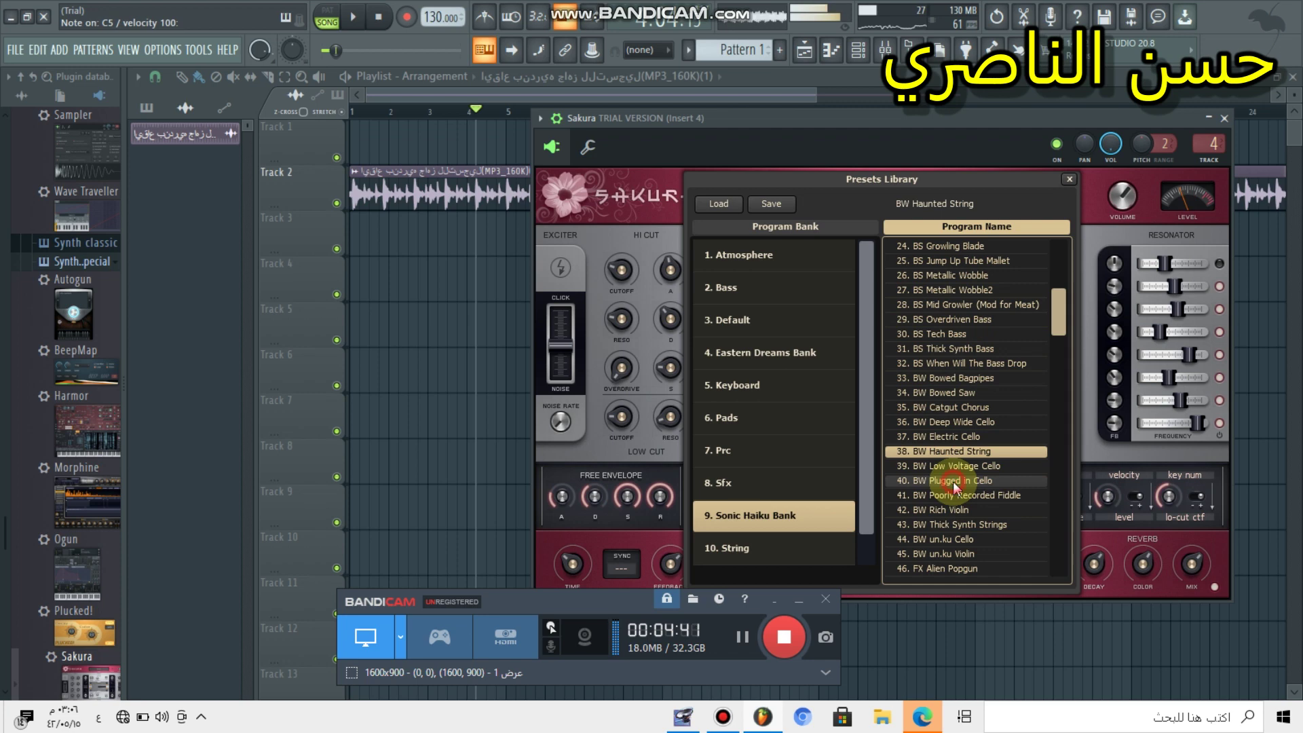
# Step: Audition BW Plugged in Cello, BW Poorly Recorded Fiddle, BW Thick Synth Strings and BW un.ku Cello
pyautogui.click(954, 509)
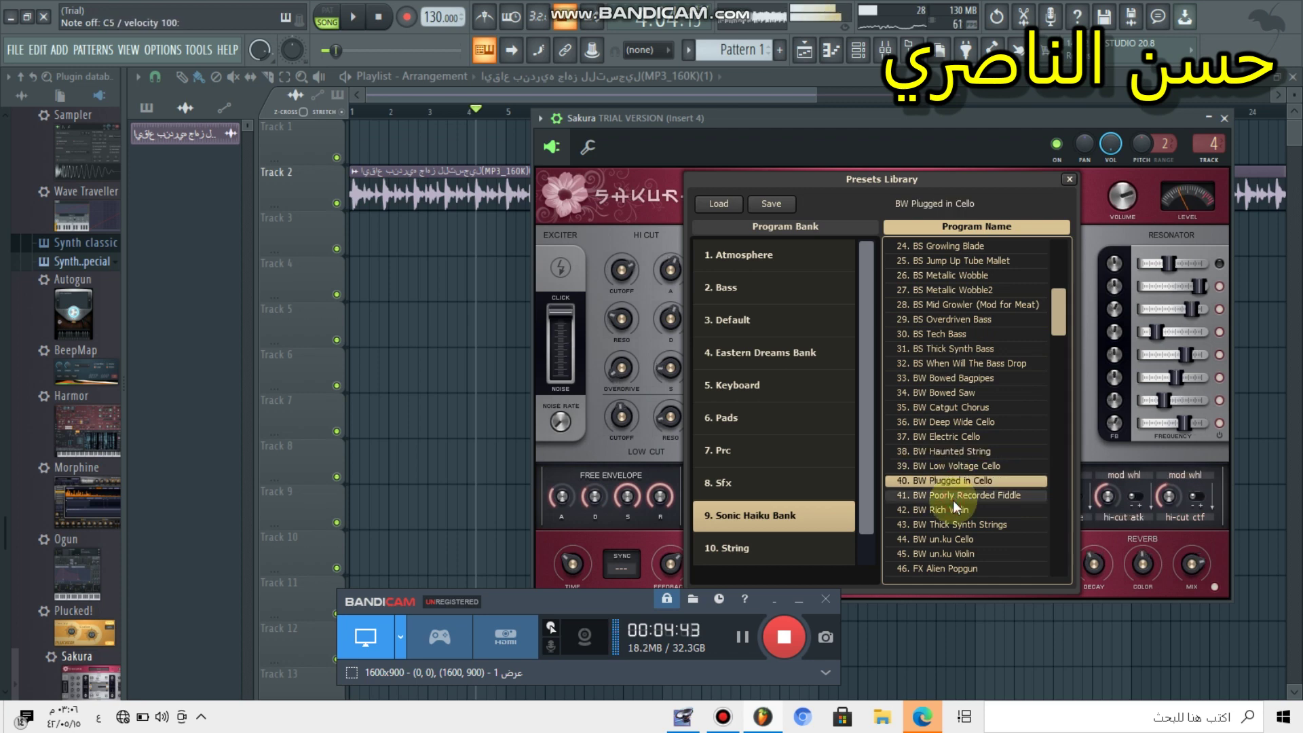
pyautogui.click(954, 495)
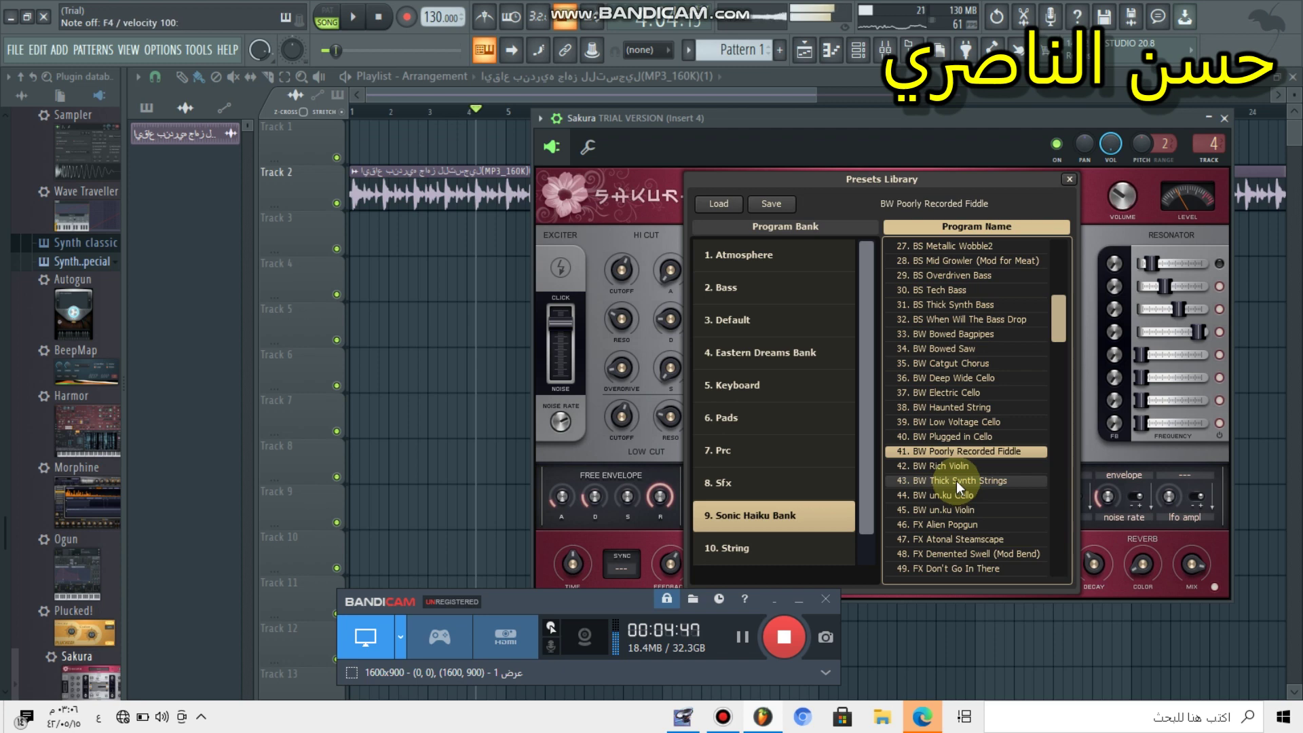
pyautogui.click(837, 166)
pyautogui.click(835, 201)
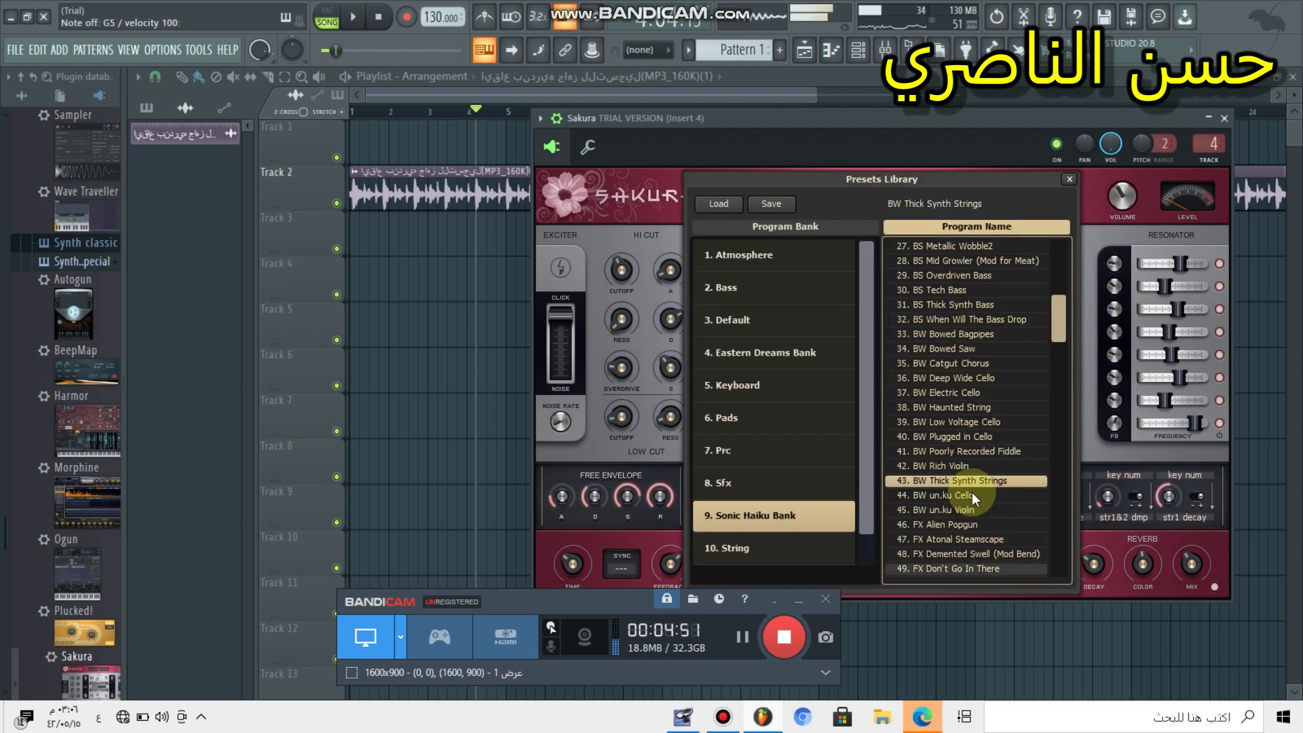
pyautogui.click(971, 499)
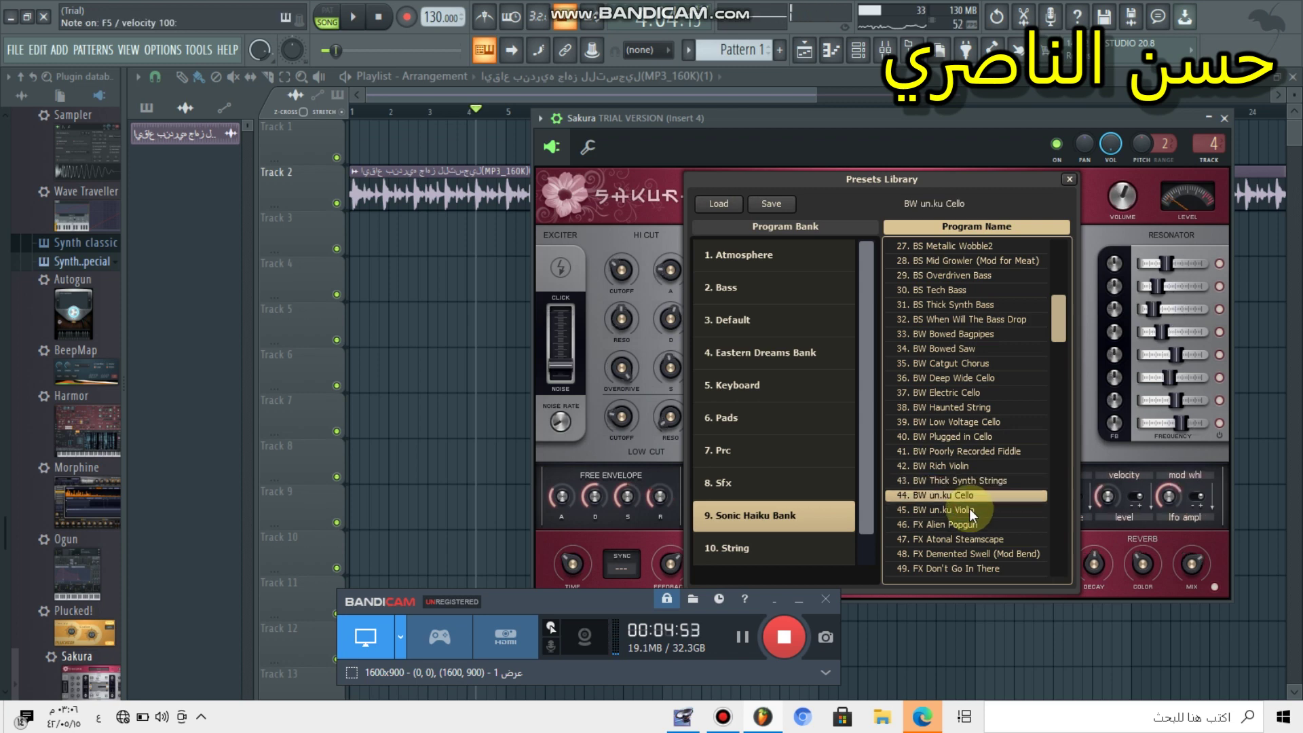
pyautogui.scroll(-1, 969, 507)
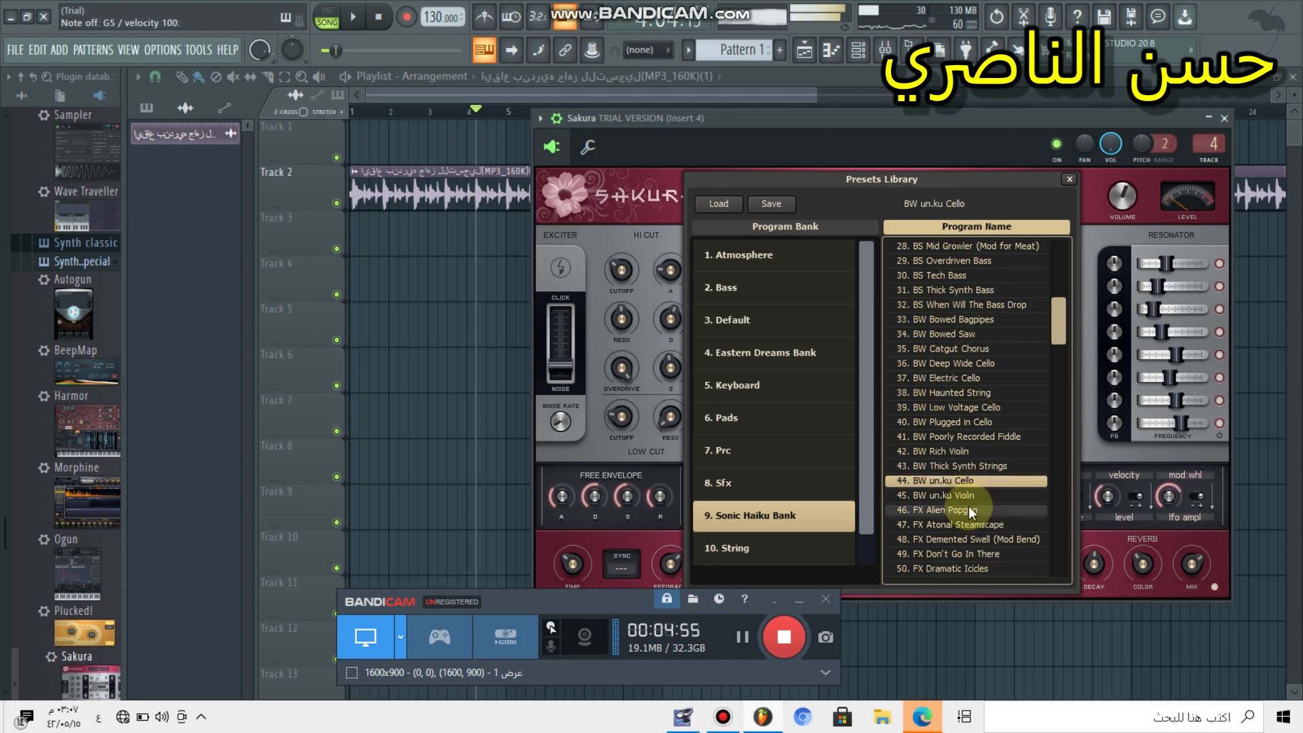